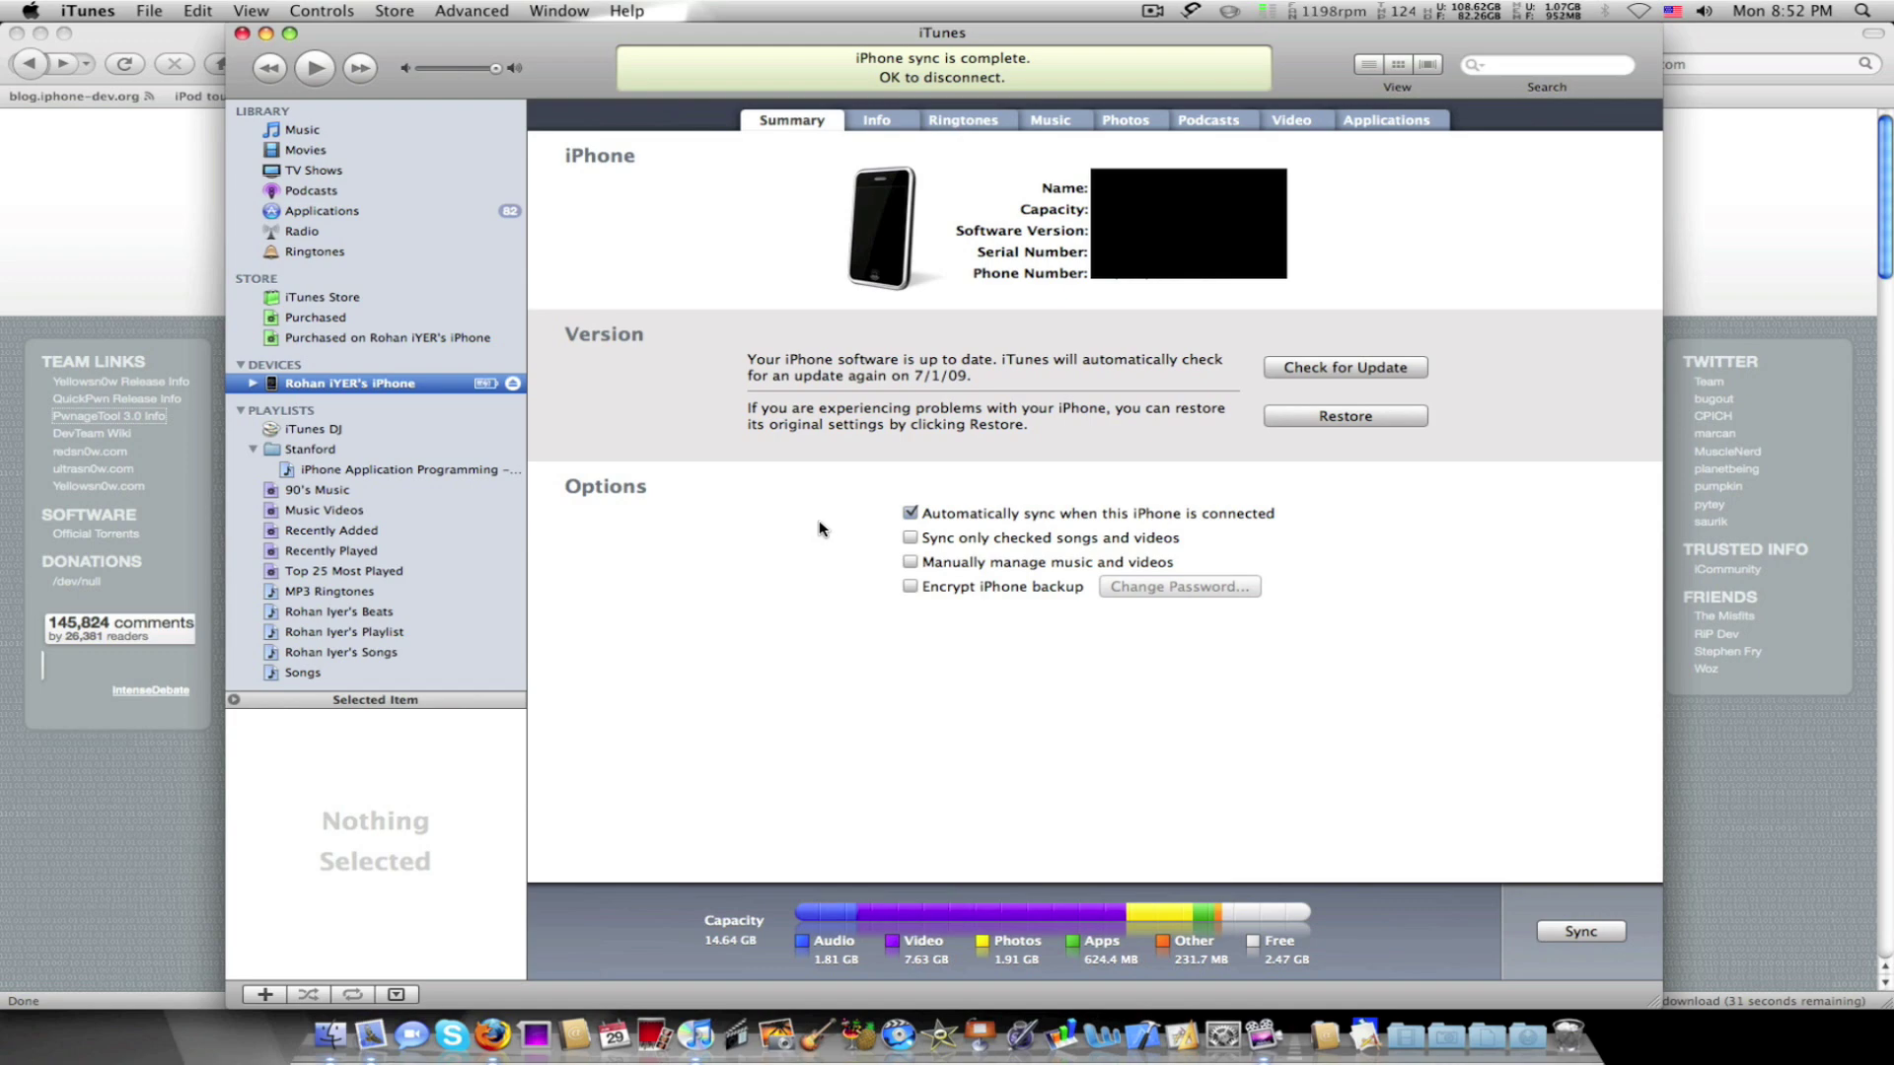
- Use Exposé to cycle through the Firefox Downloads window, the Dev-Team Blog and iTunes
key("F9")
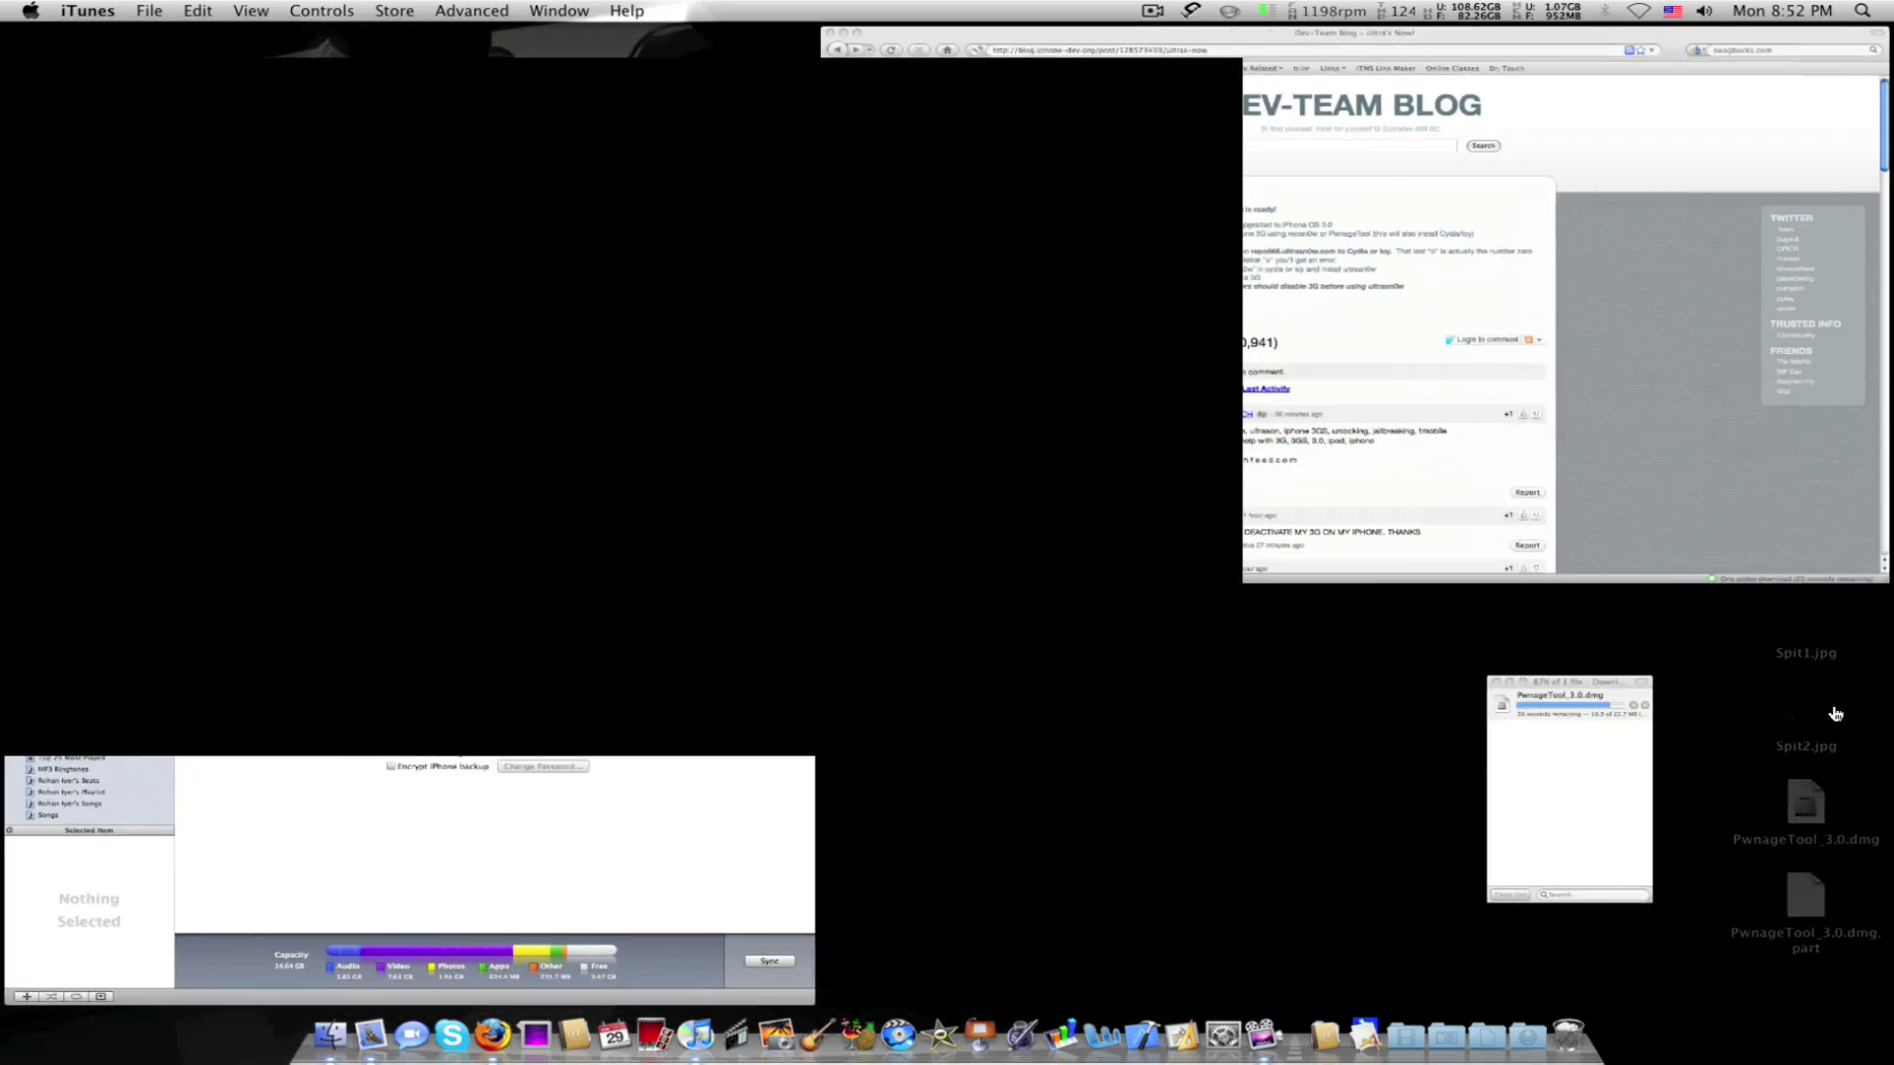
left_click(1588, 775)
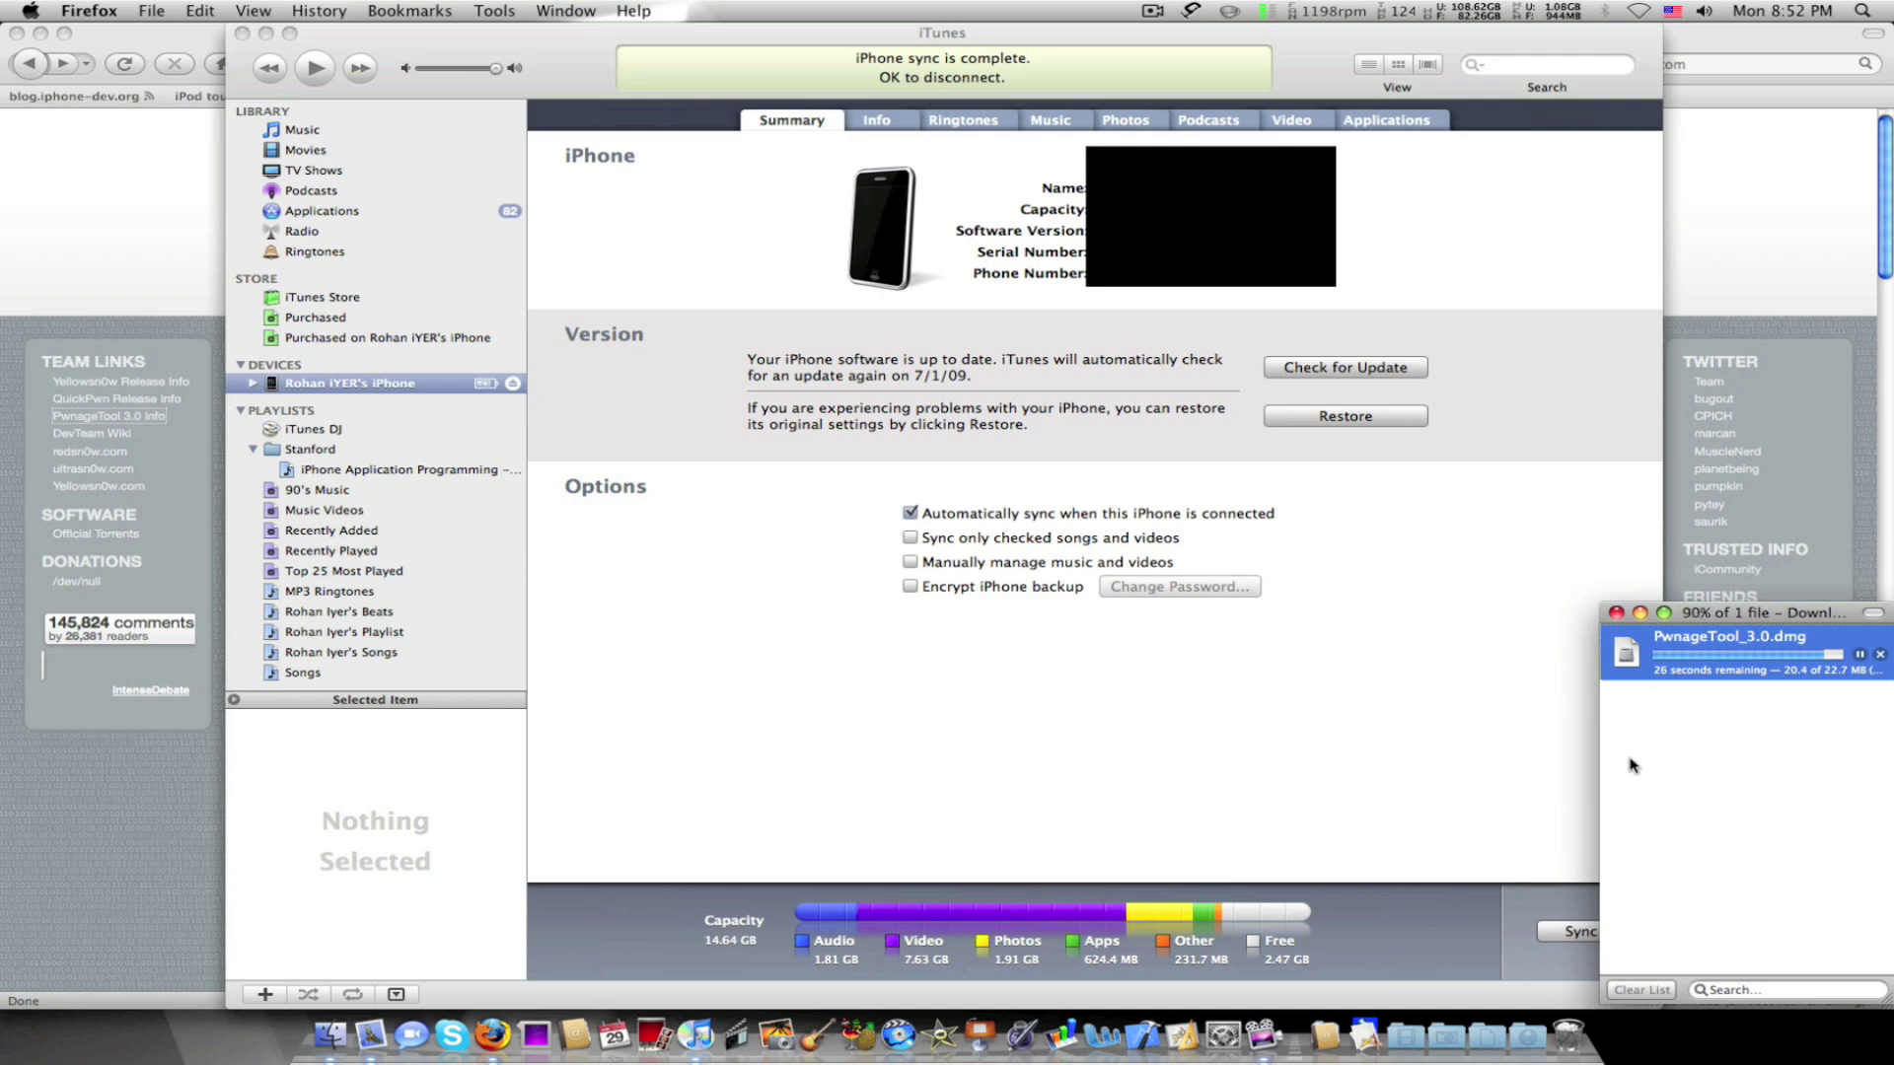
key("F9")
left_click(1626, 577)
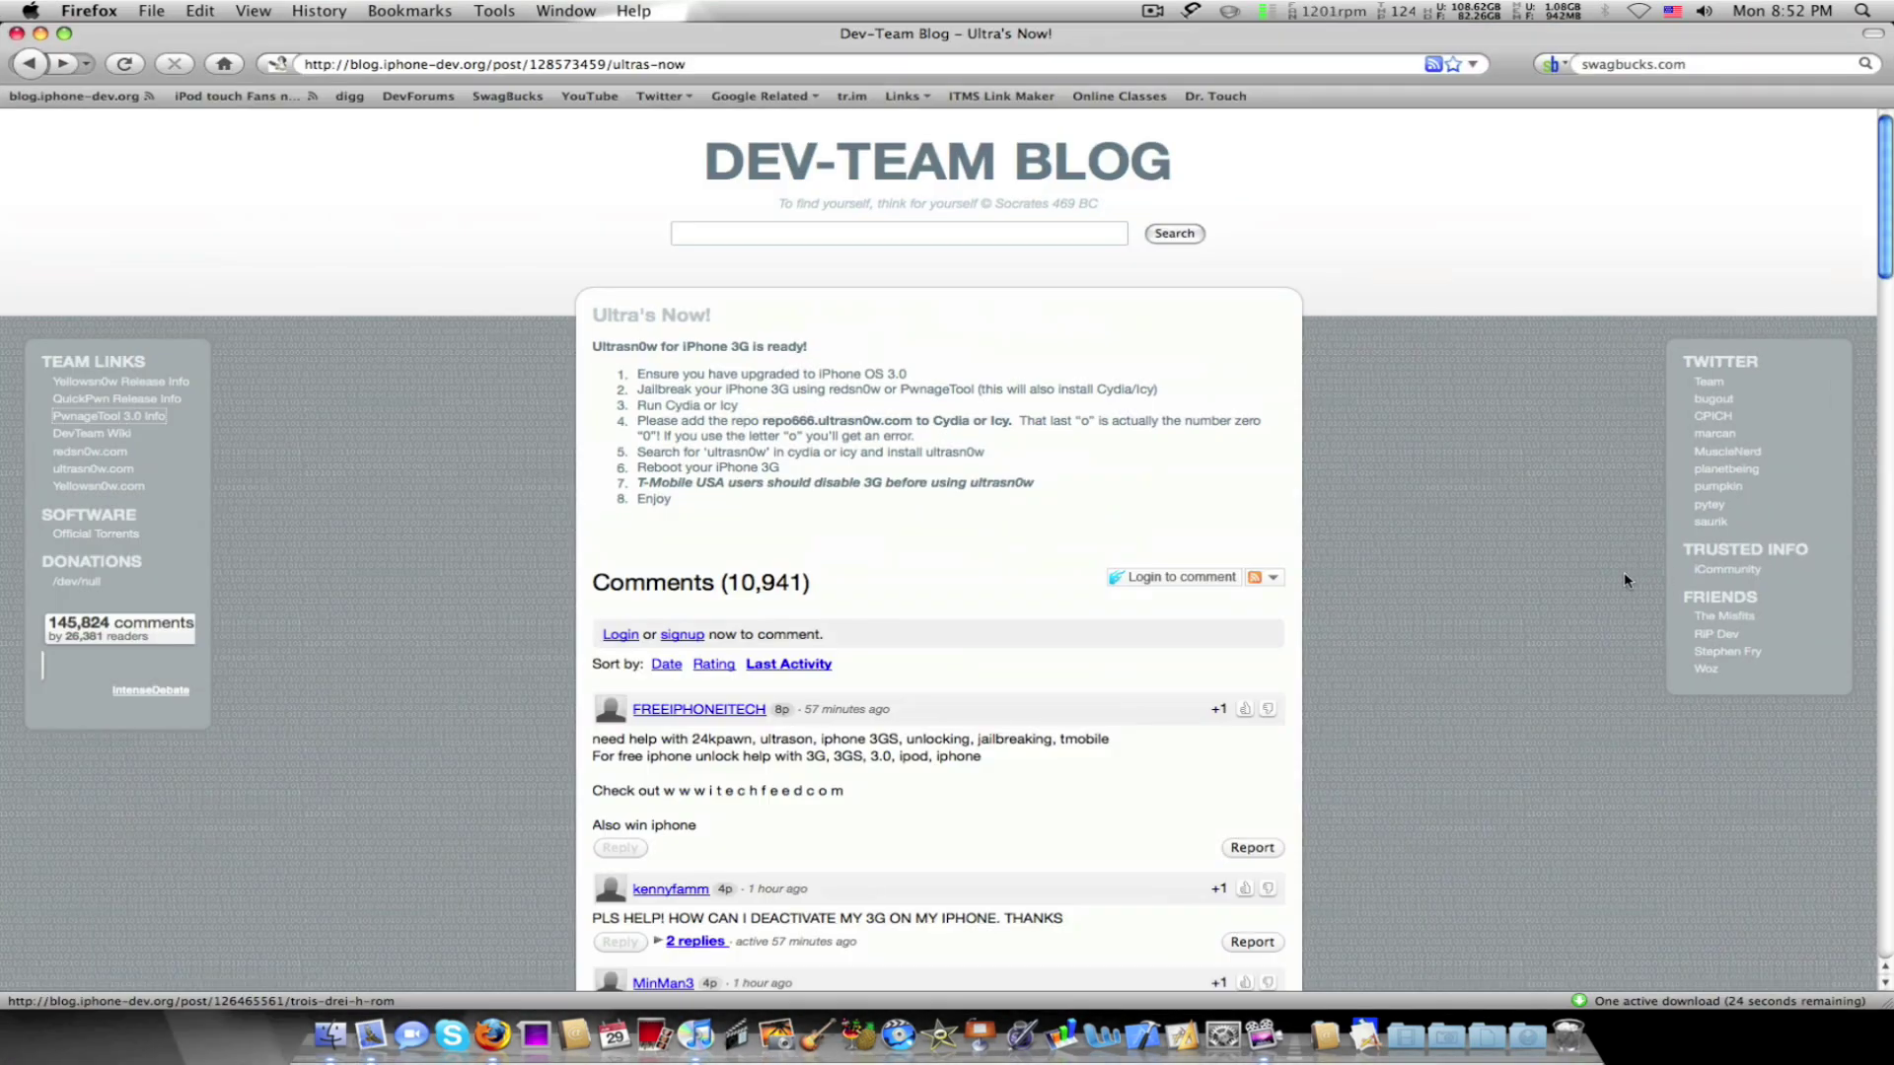
key("F9")
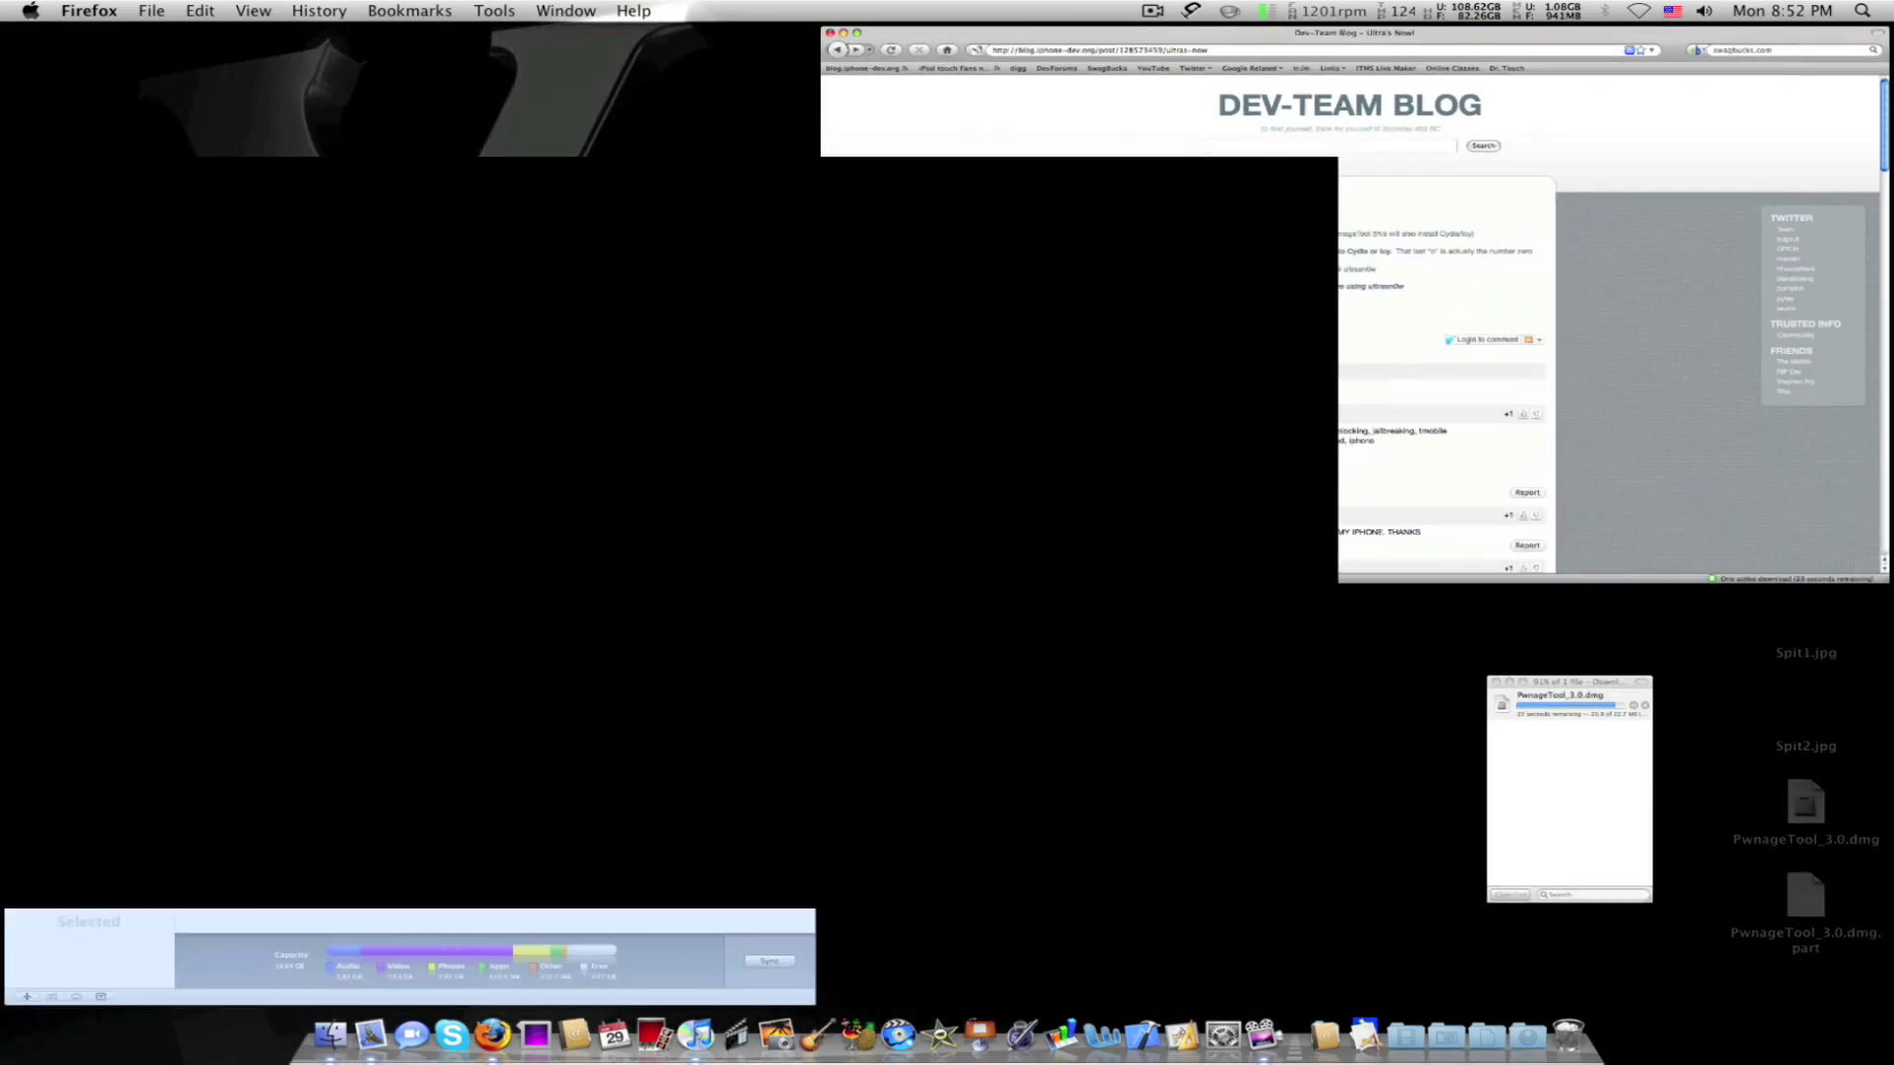
left_click(631, 523)
- Check that the PwnageTool_3.0.dmg download is complete, then reveal the desktop
key("F9")
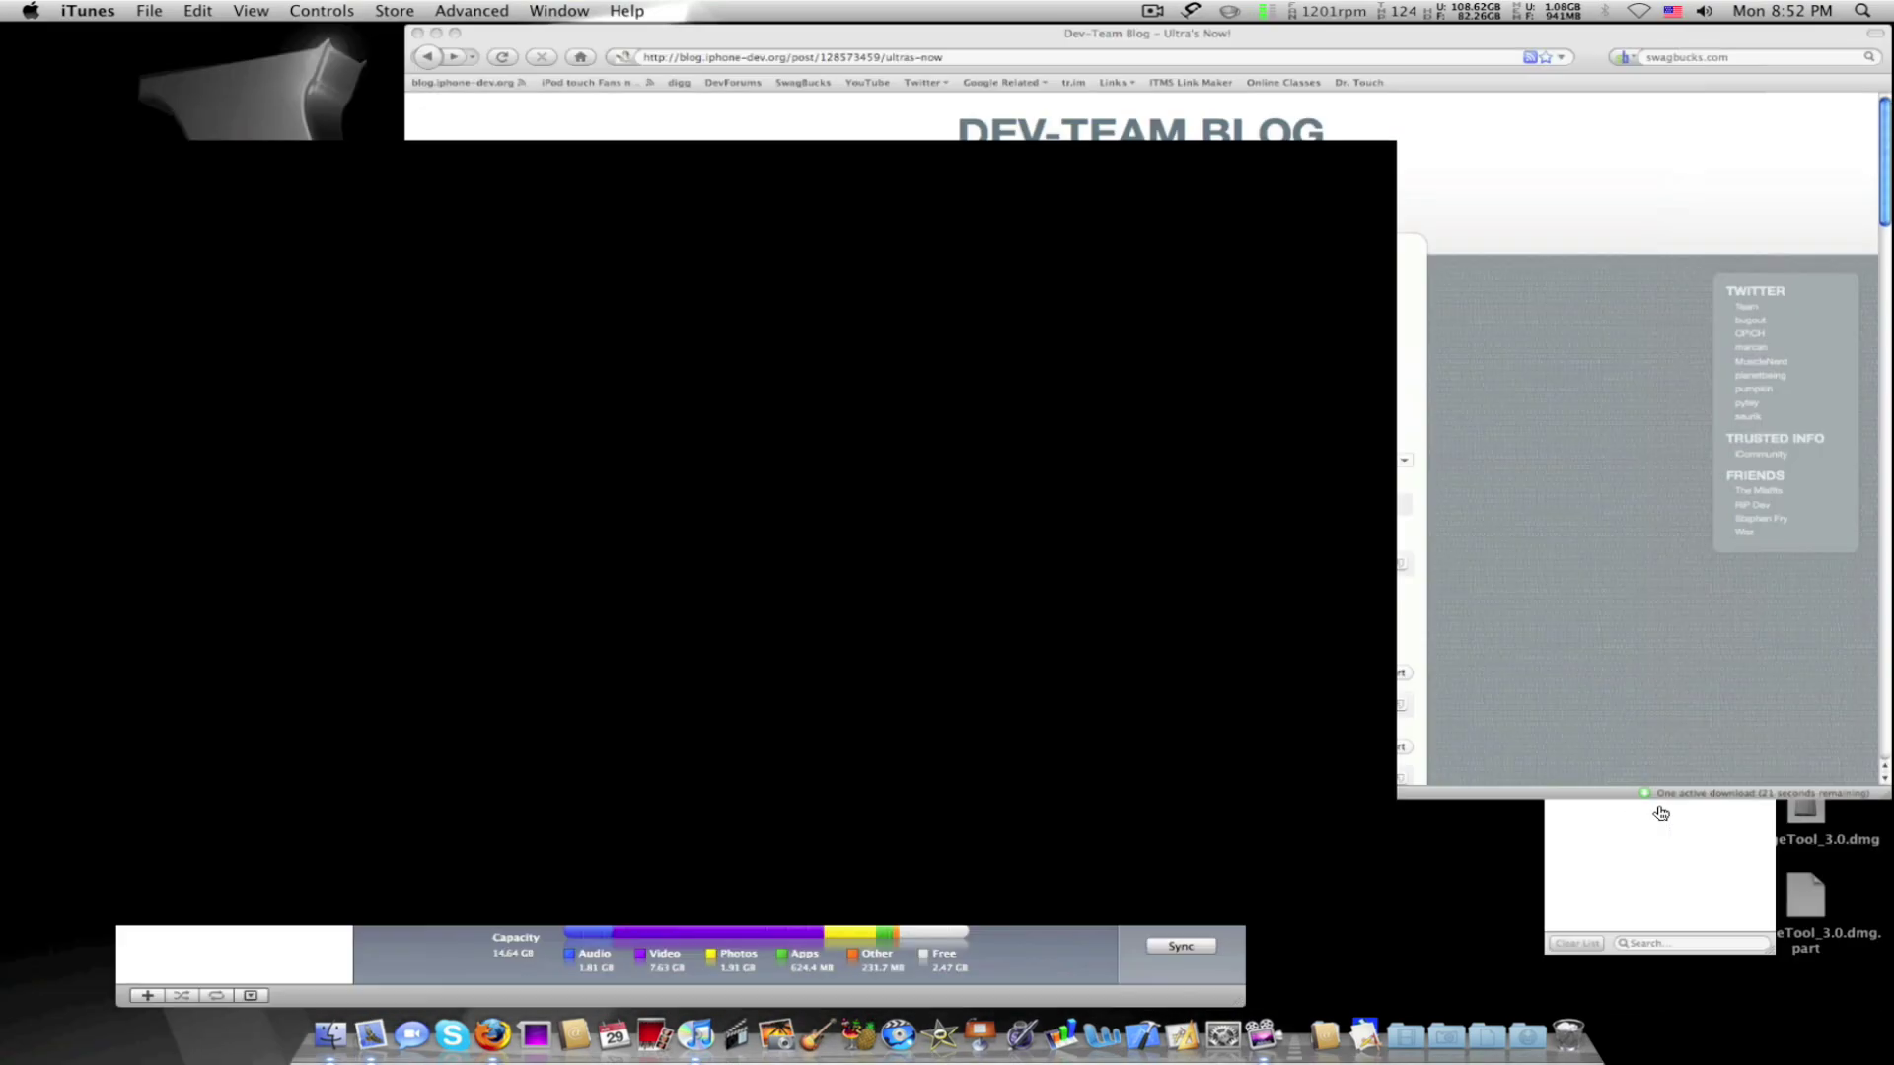
left_click(1604, 804)
left_click(1175, 708)
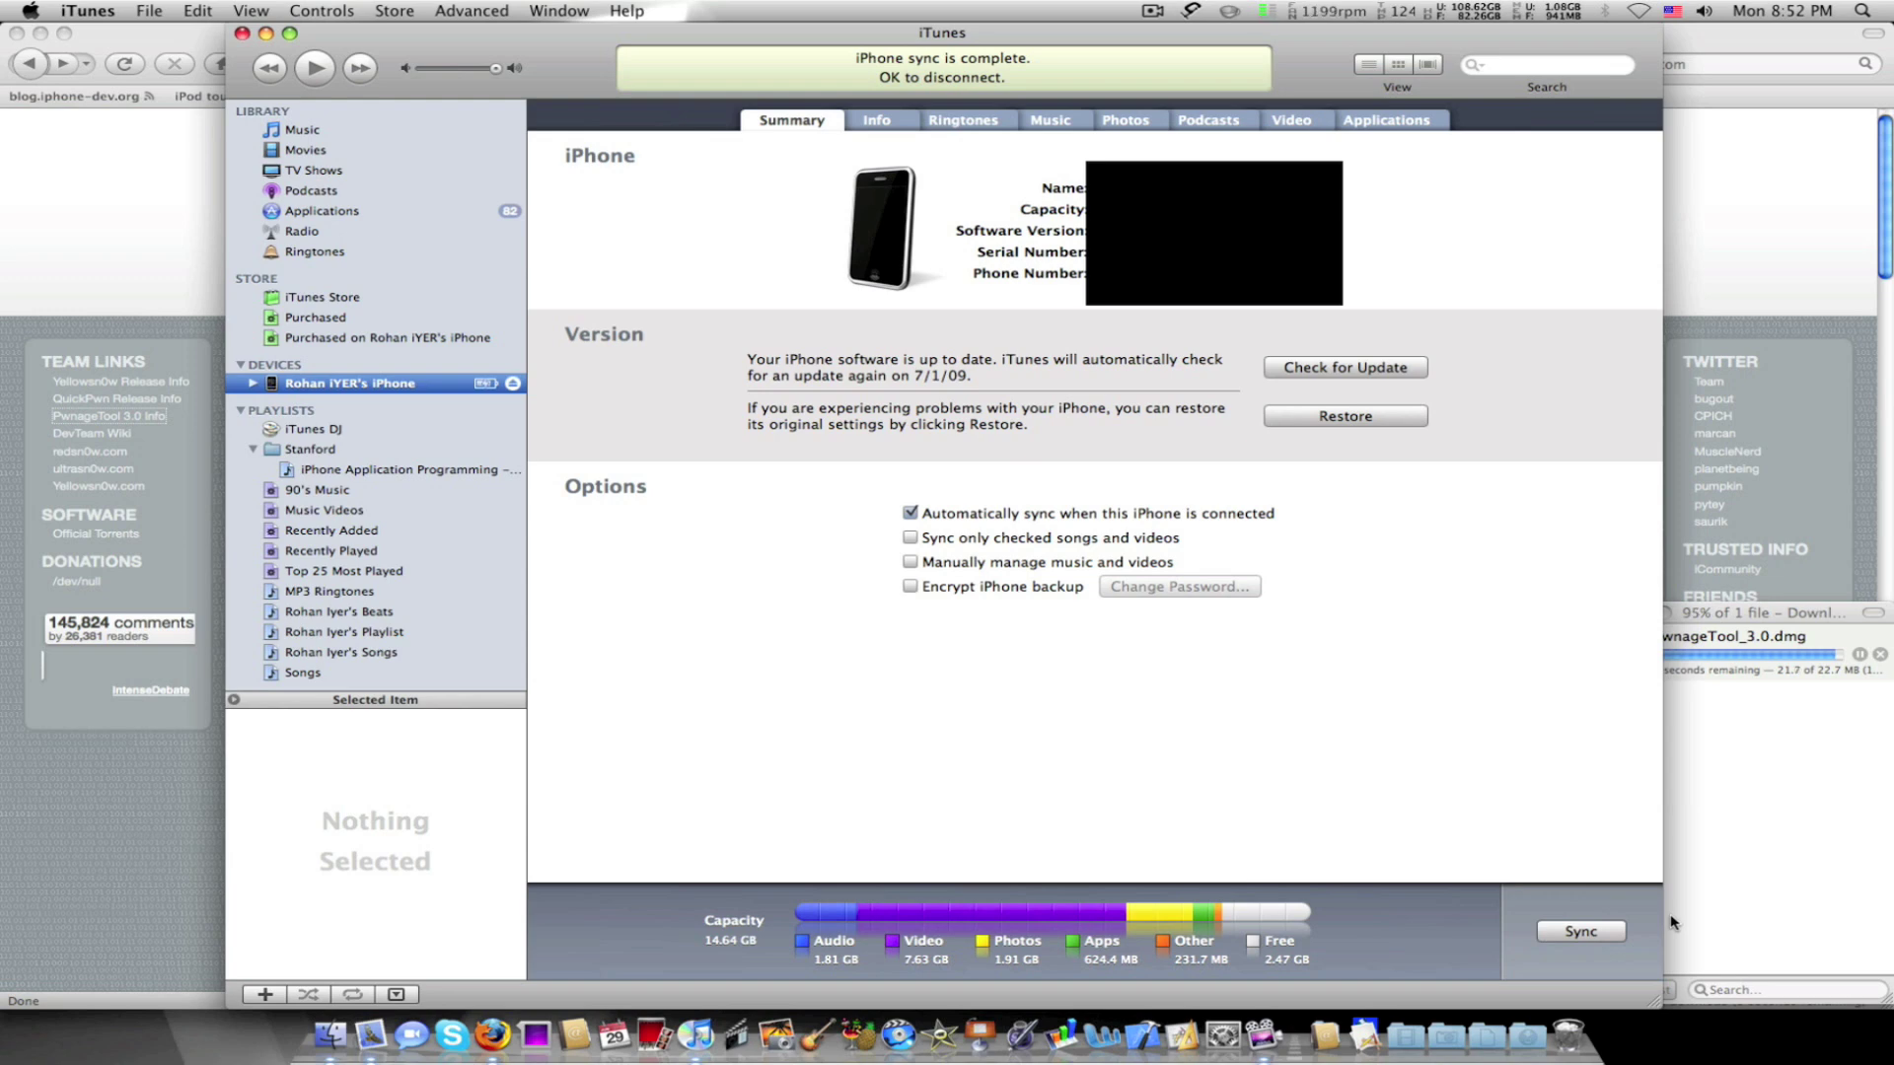
left_click(1707, 920)
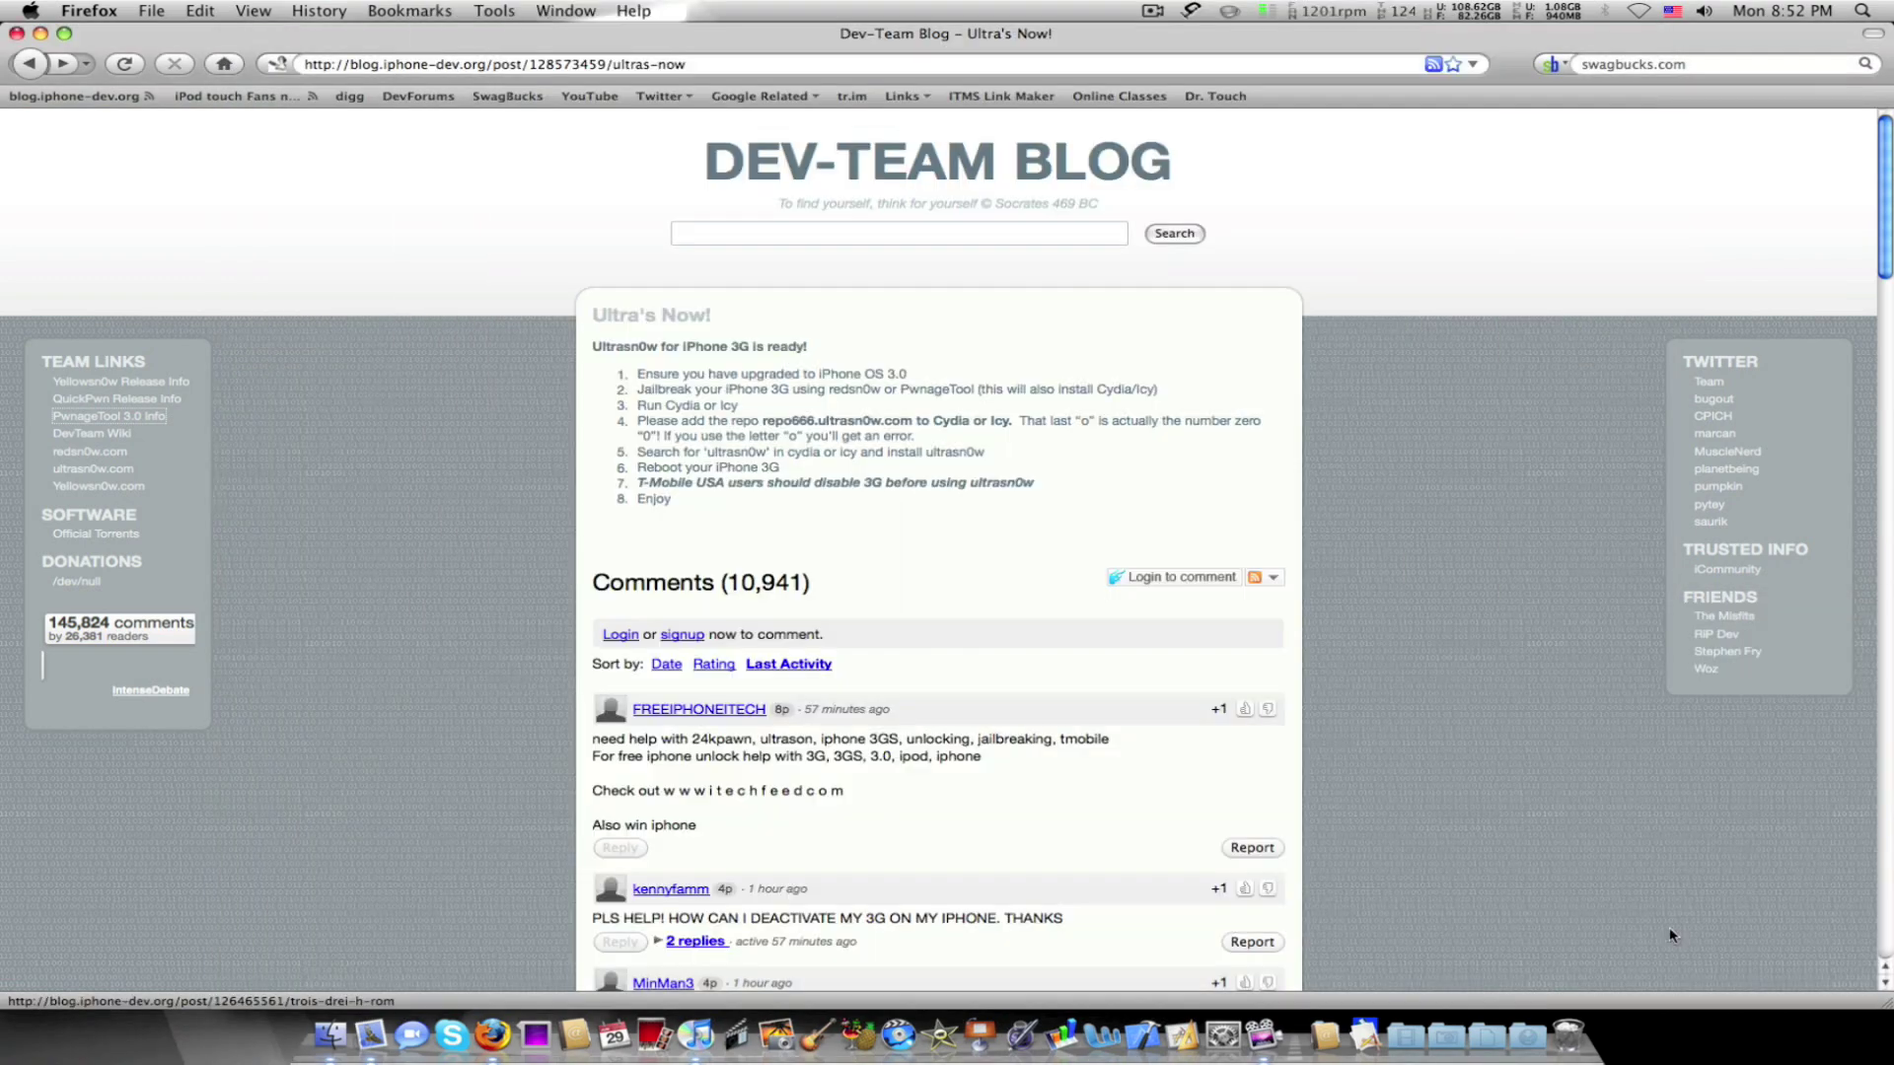
key("F11")
- Open PwnageTool_3.0.dmg, copy PwnageTool into Applications and eject the disk image
left_click(1810, 821)
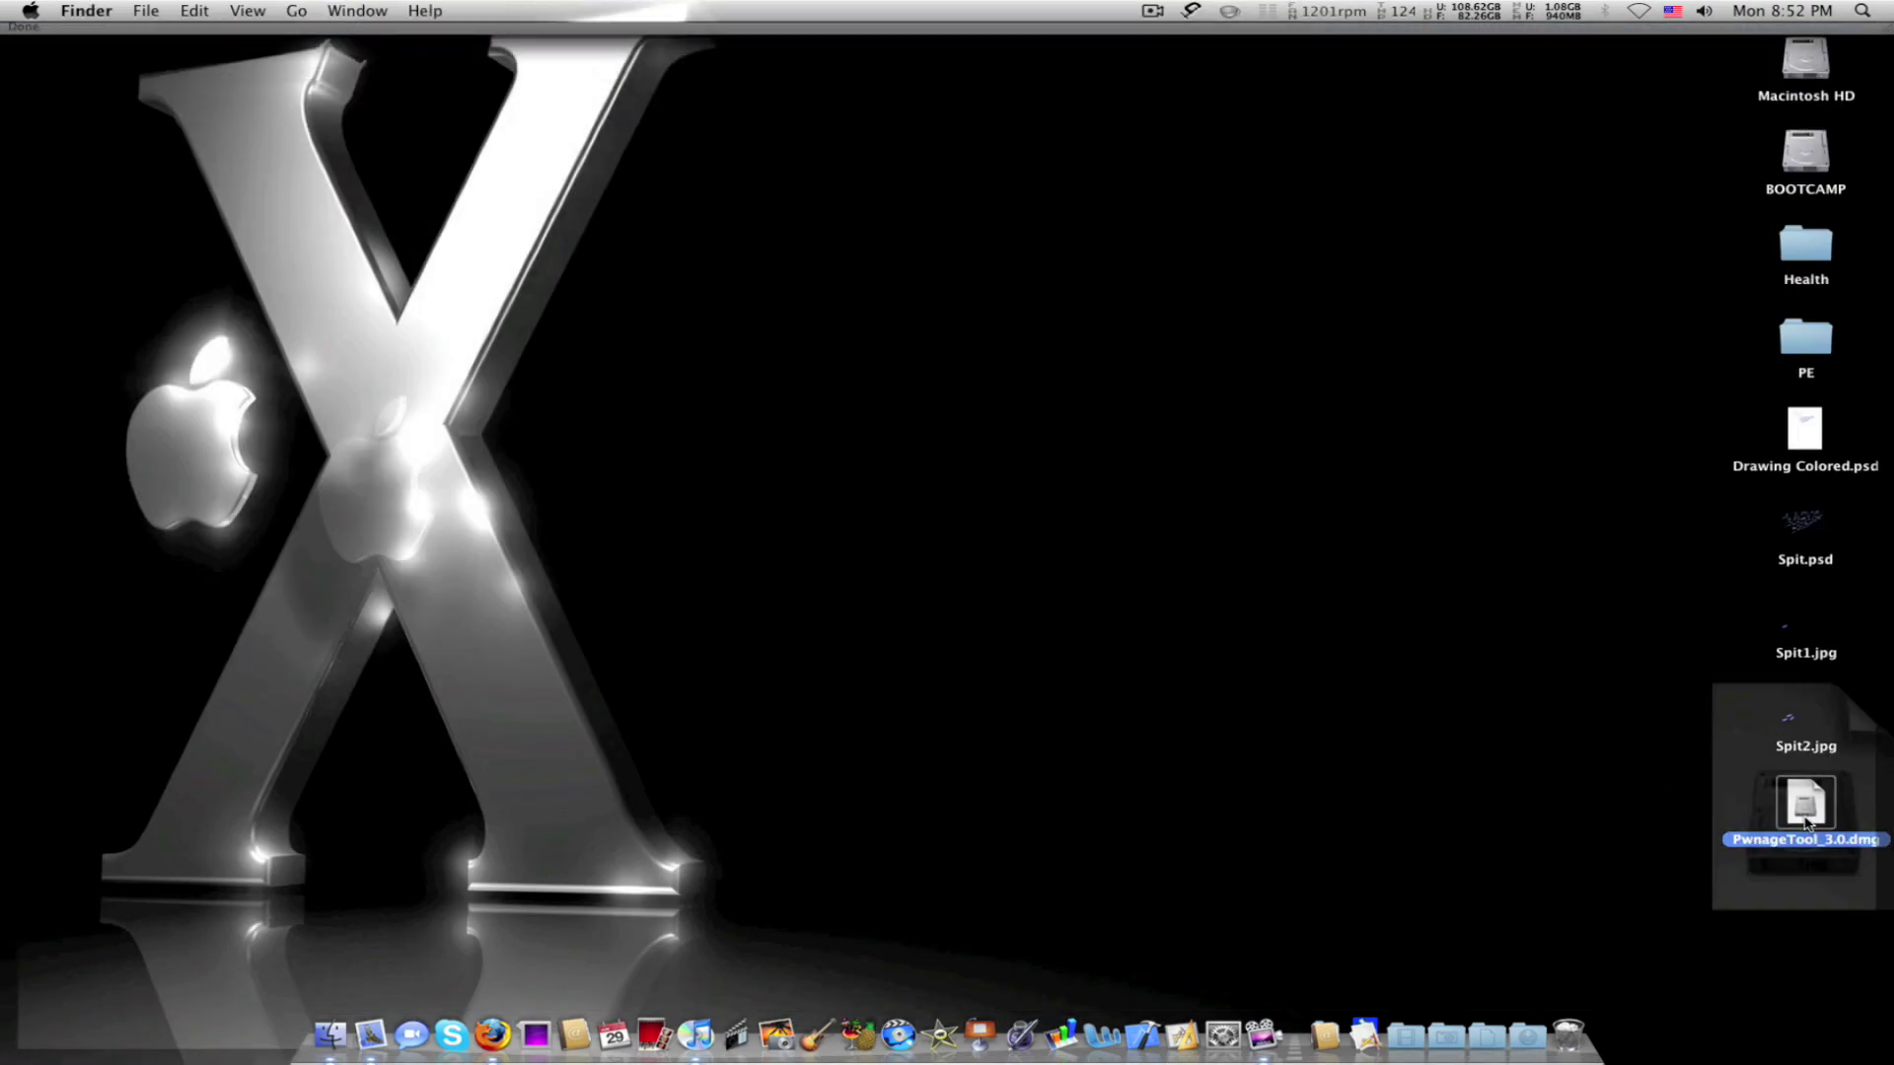
key("F11")
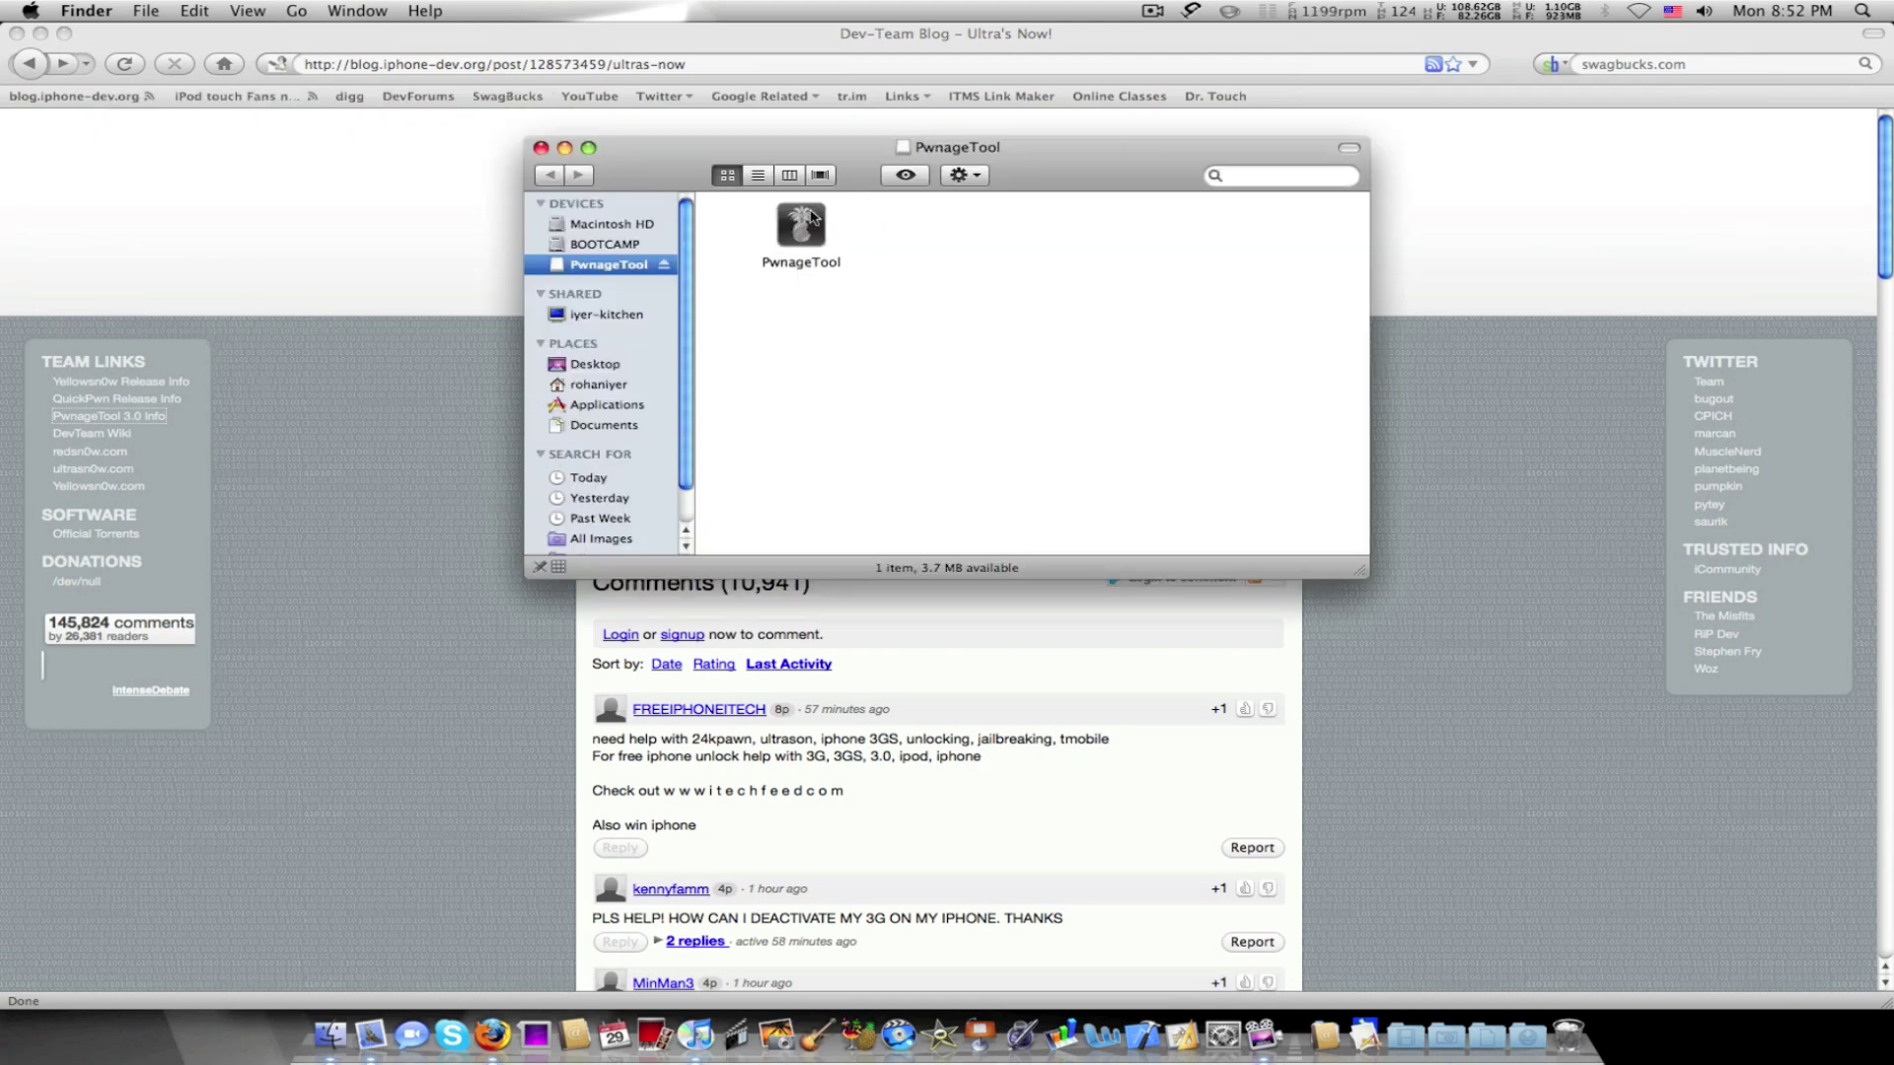
left_click_drag(813, 217, 1726, 1036)
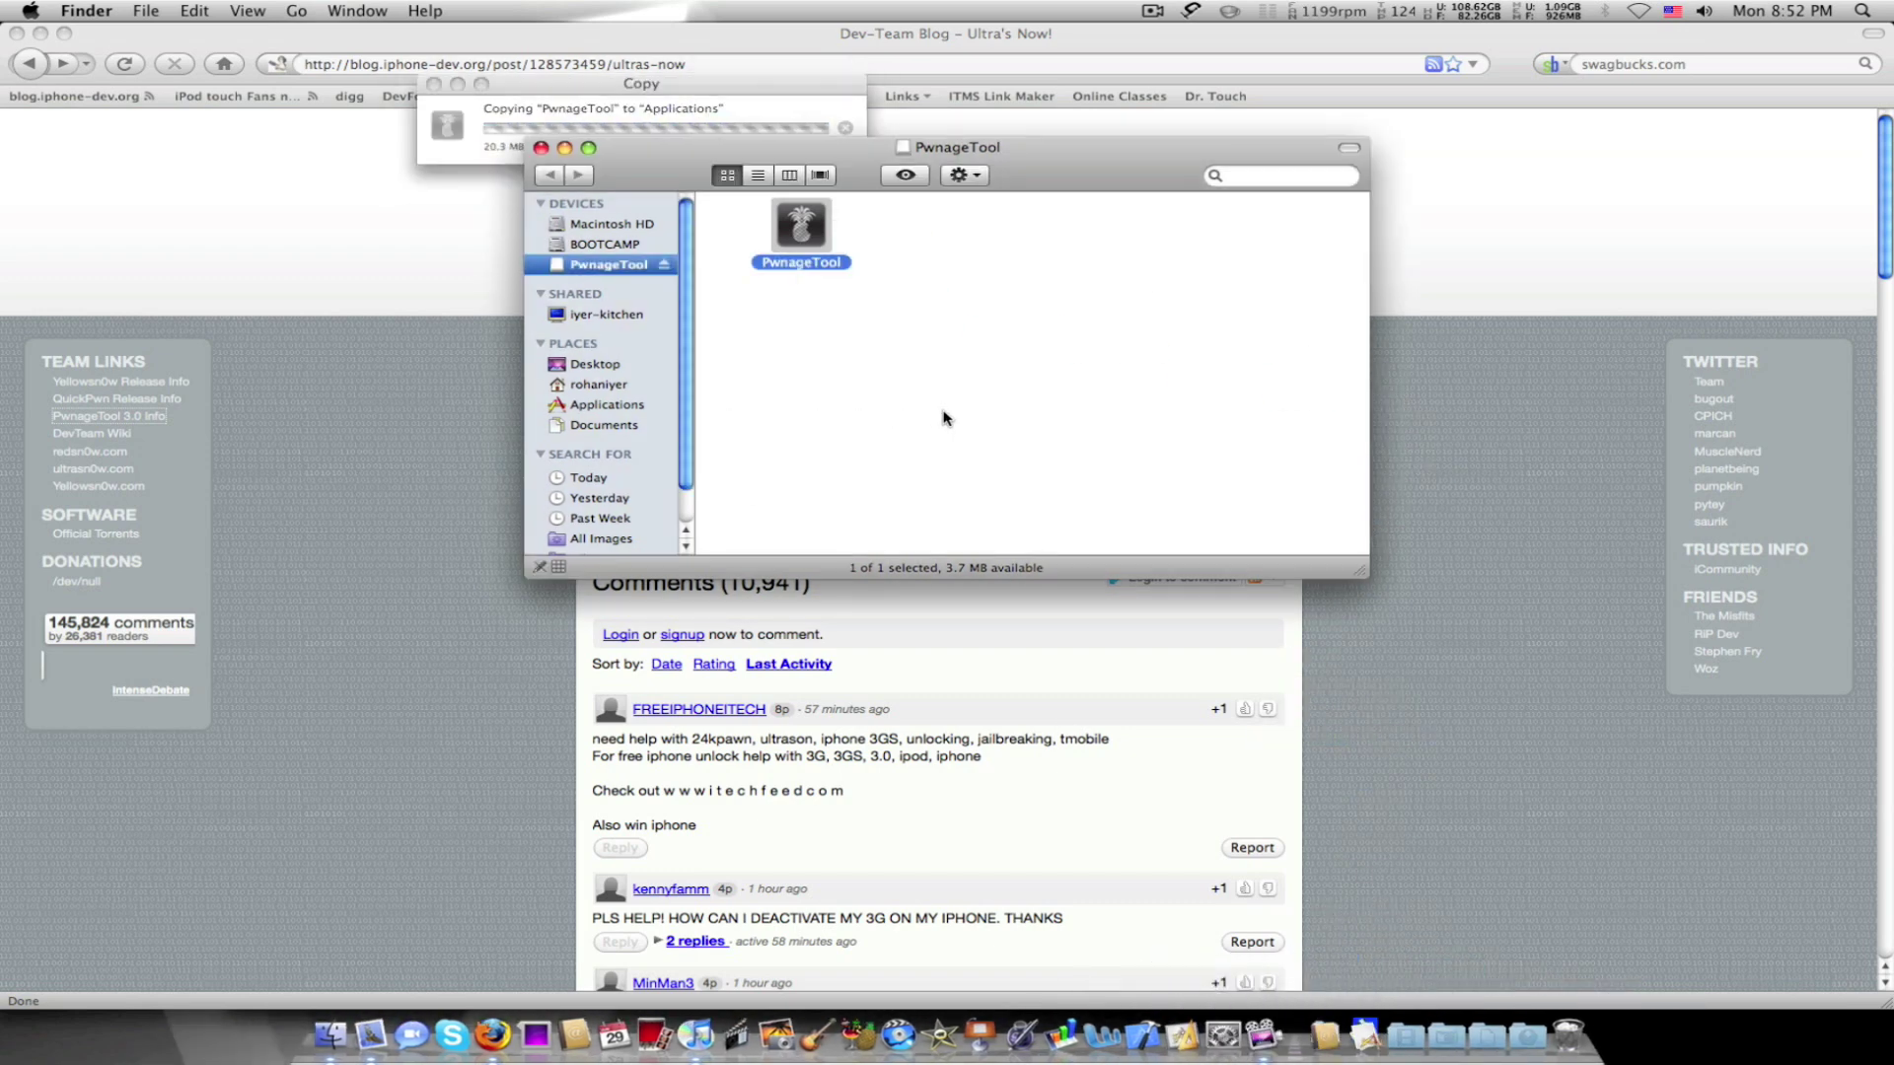
left_click(664, 265)
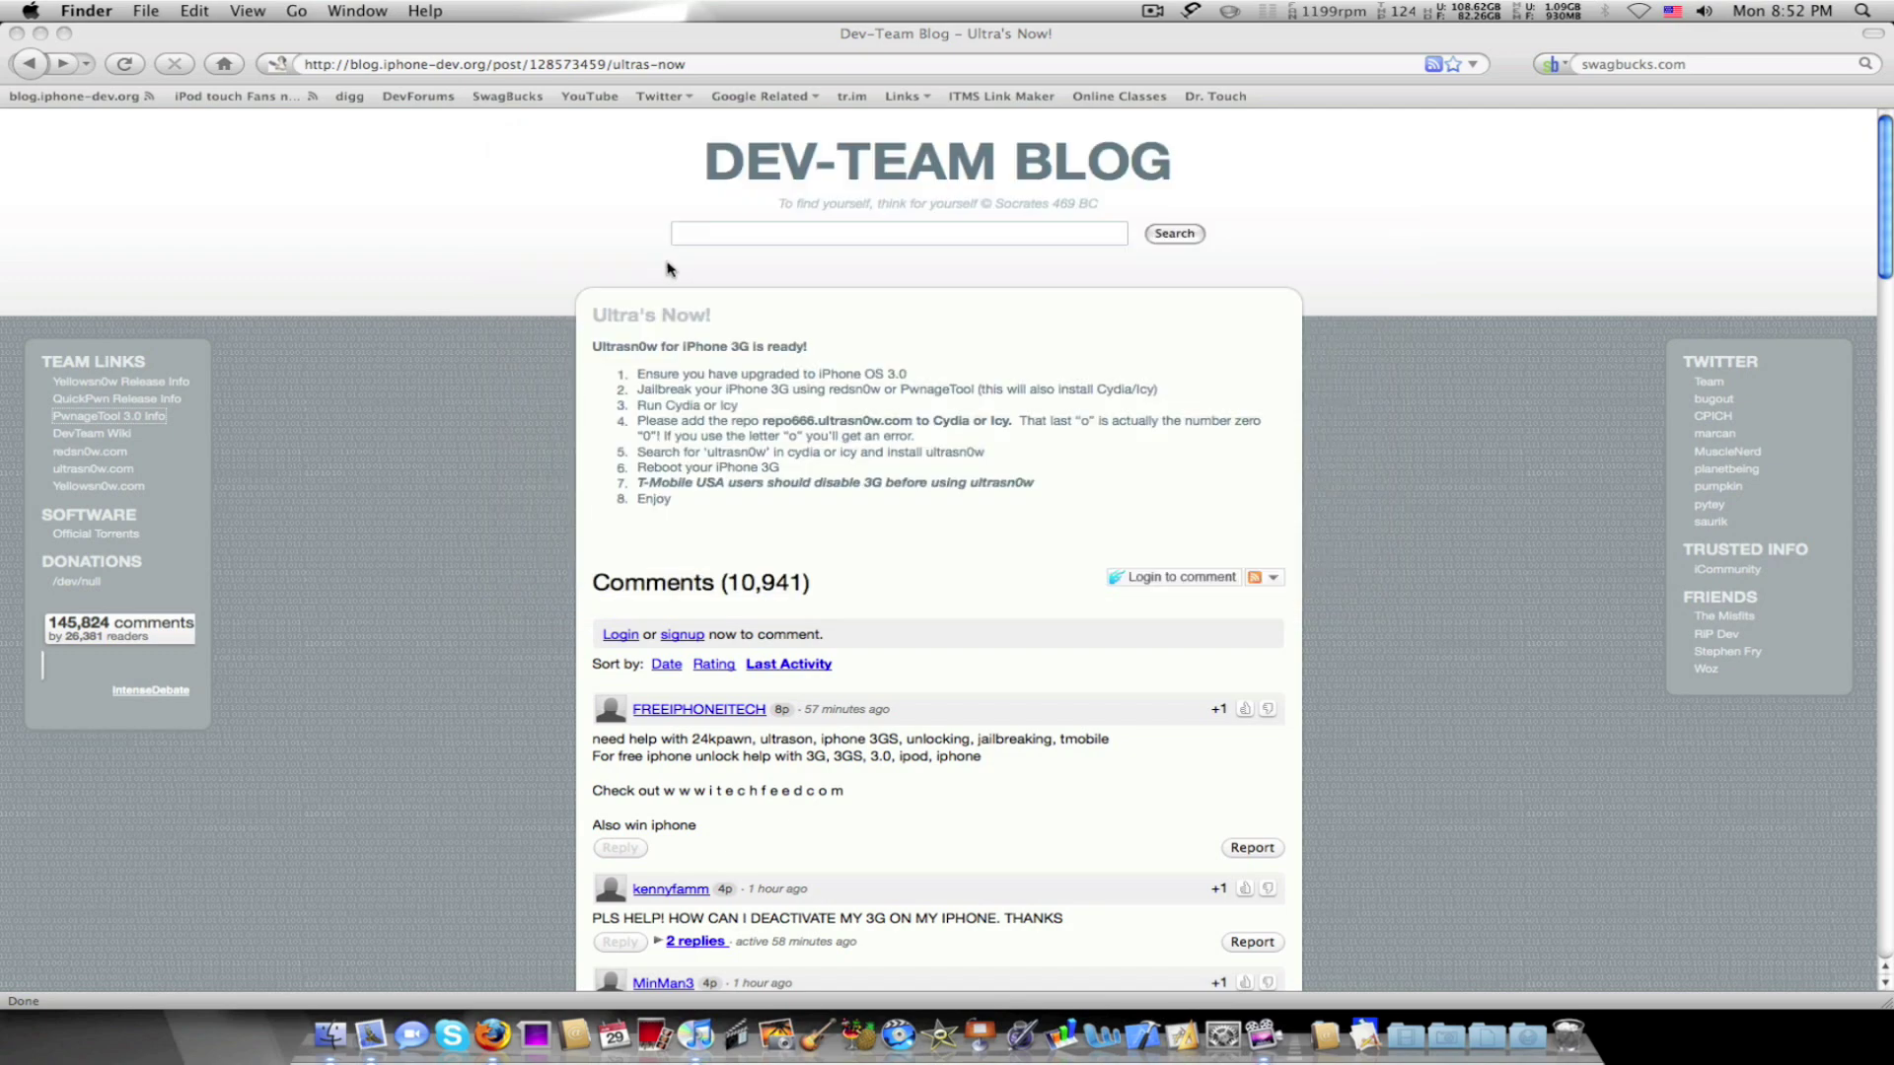
- Launch PwnageTool from the Applications stack and accept the downloaded-app warning
left_click(1327, 1036)
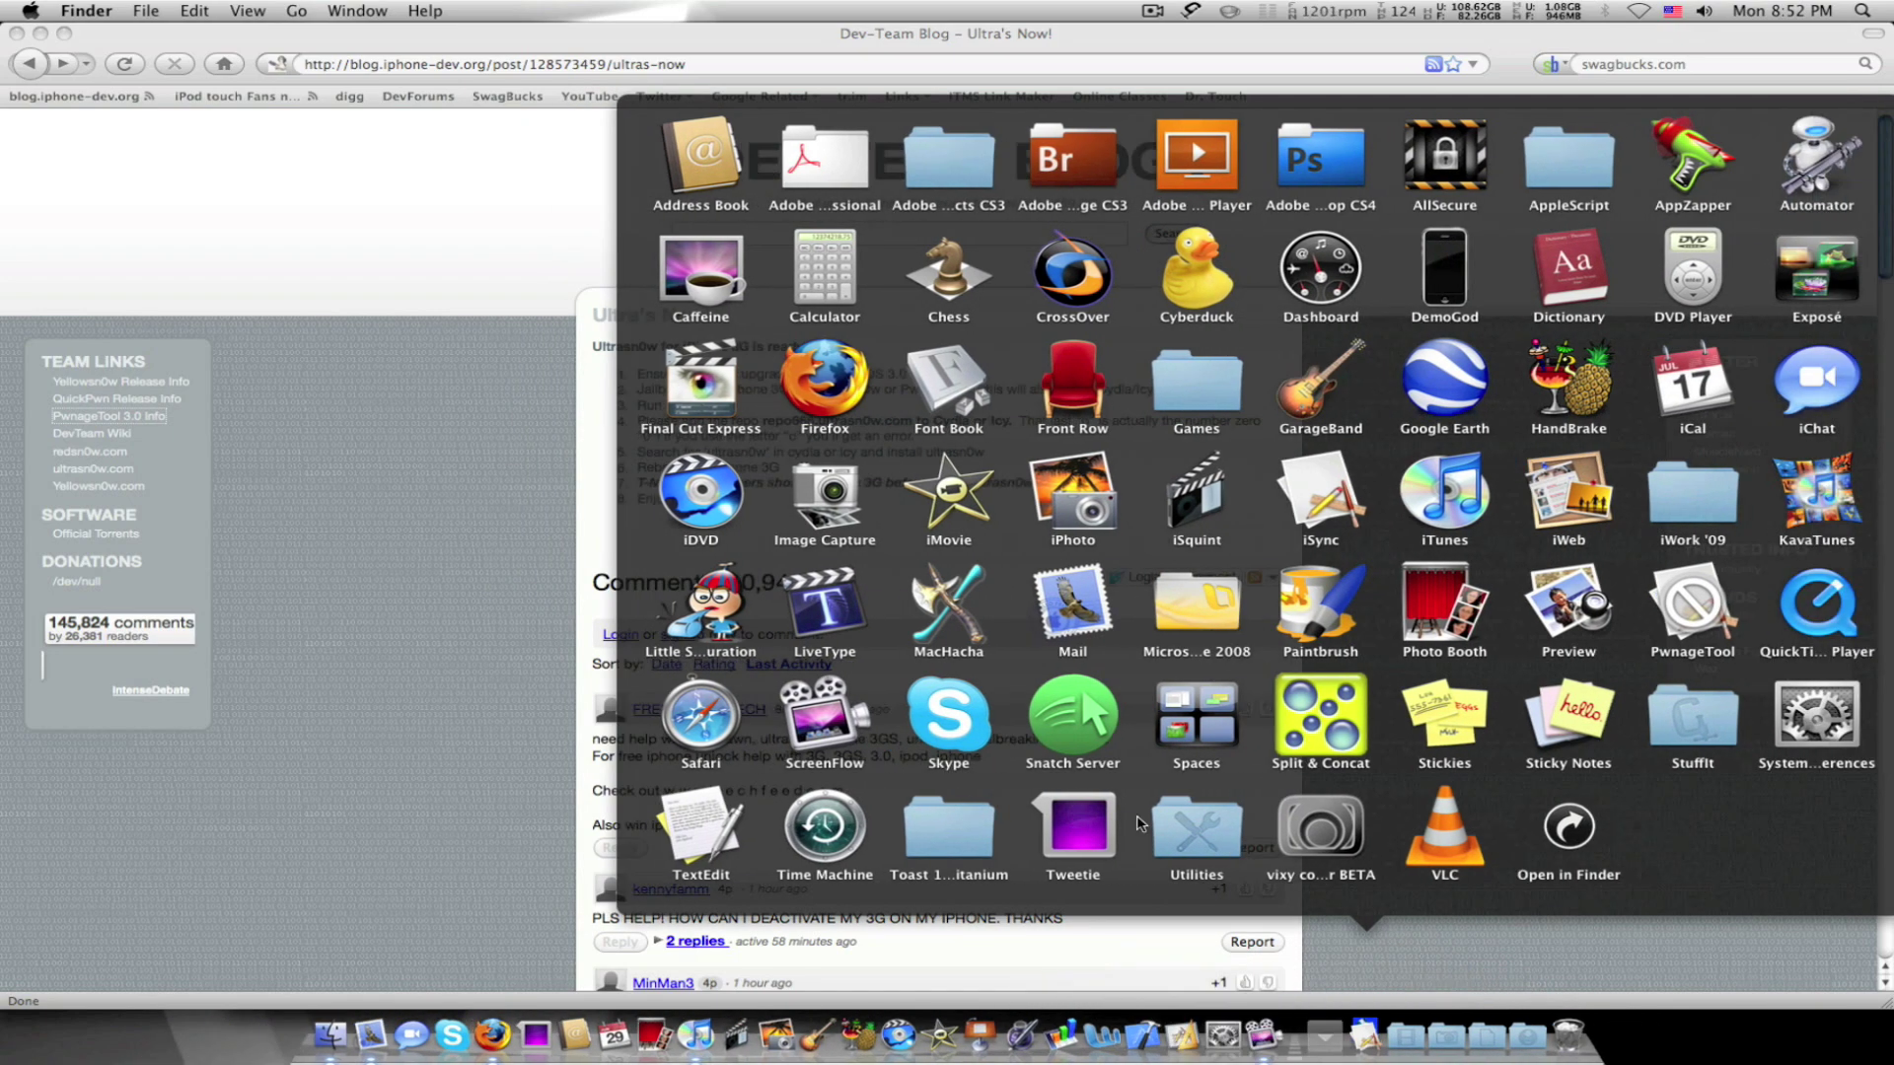
left_click(1693, 606)
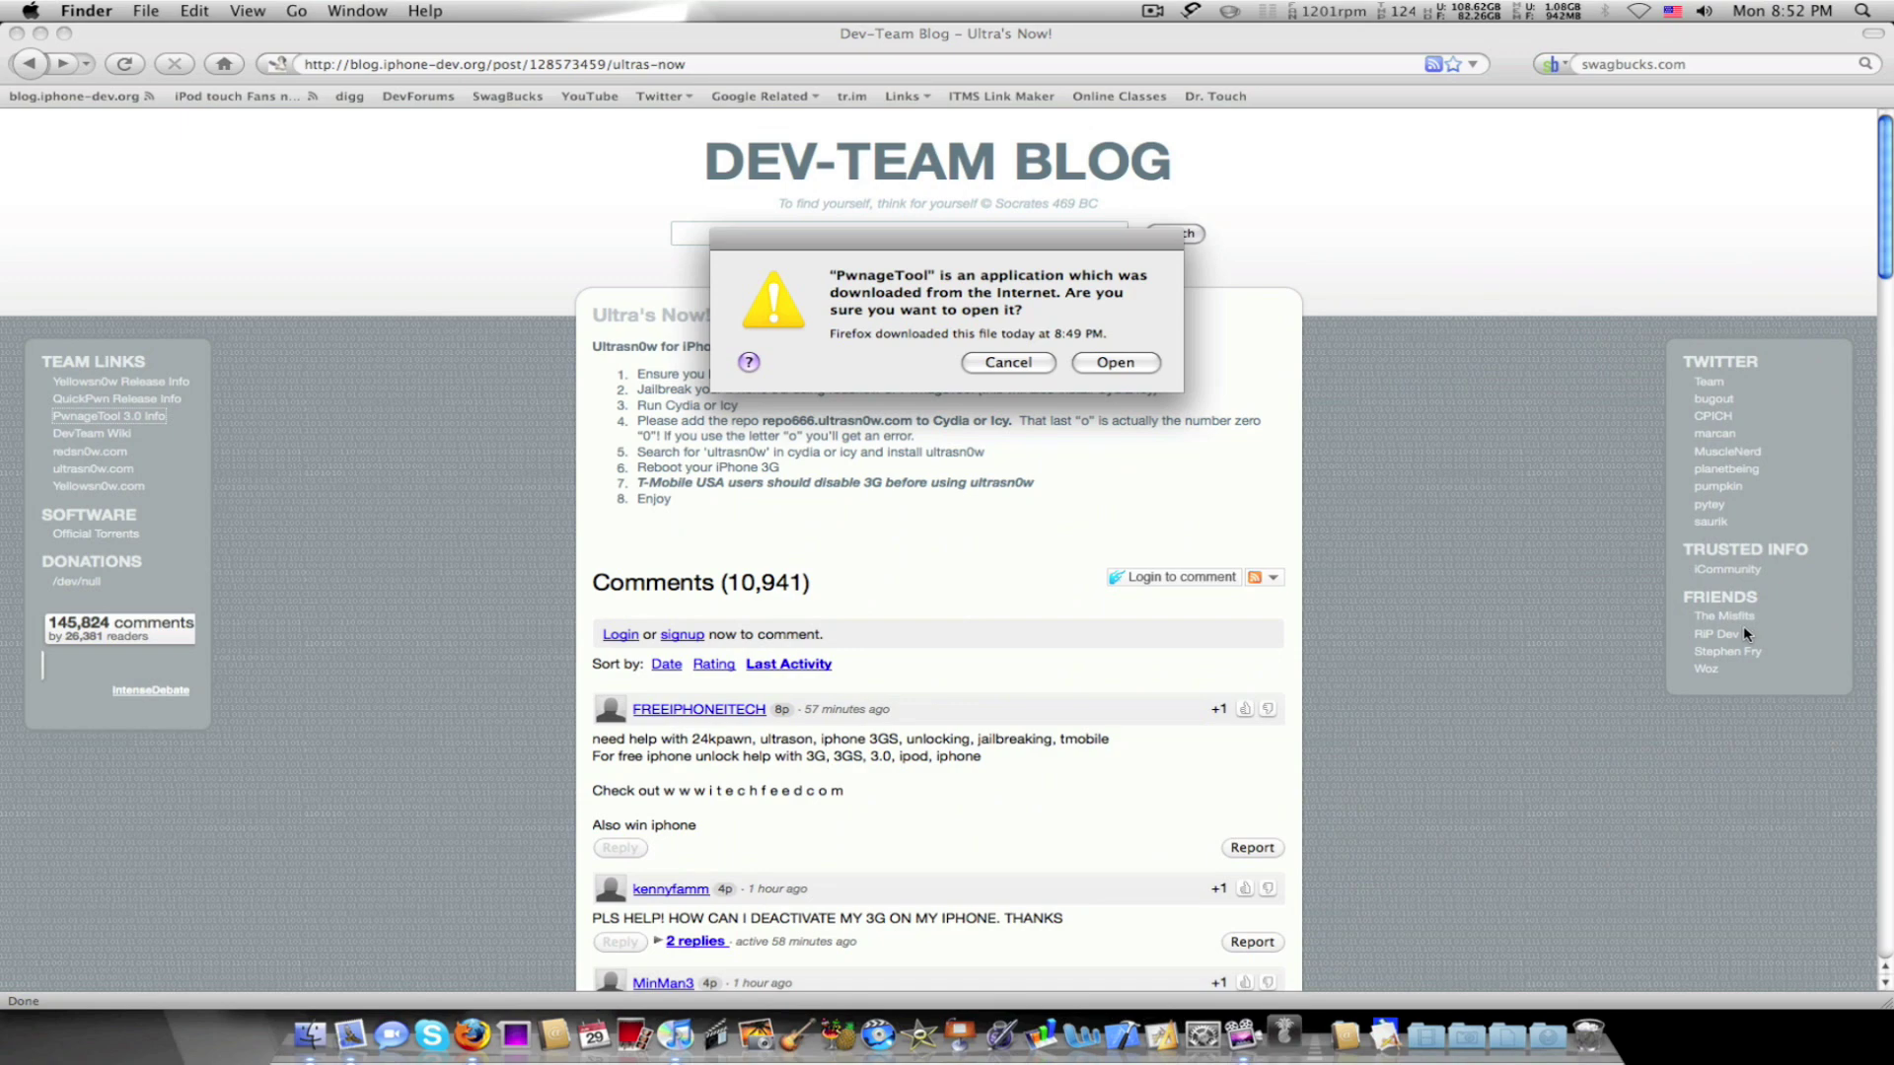
left_click(1116, 362)
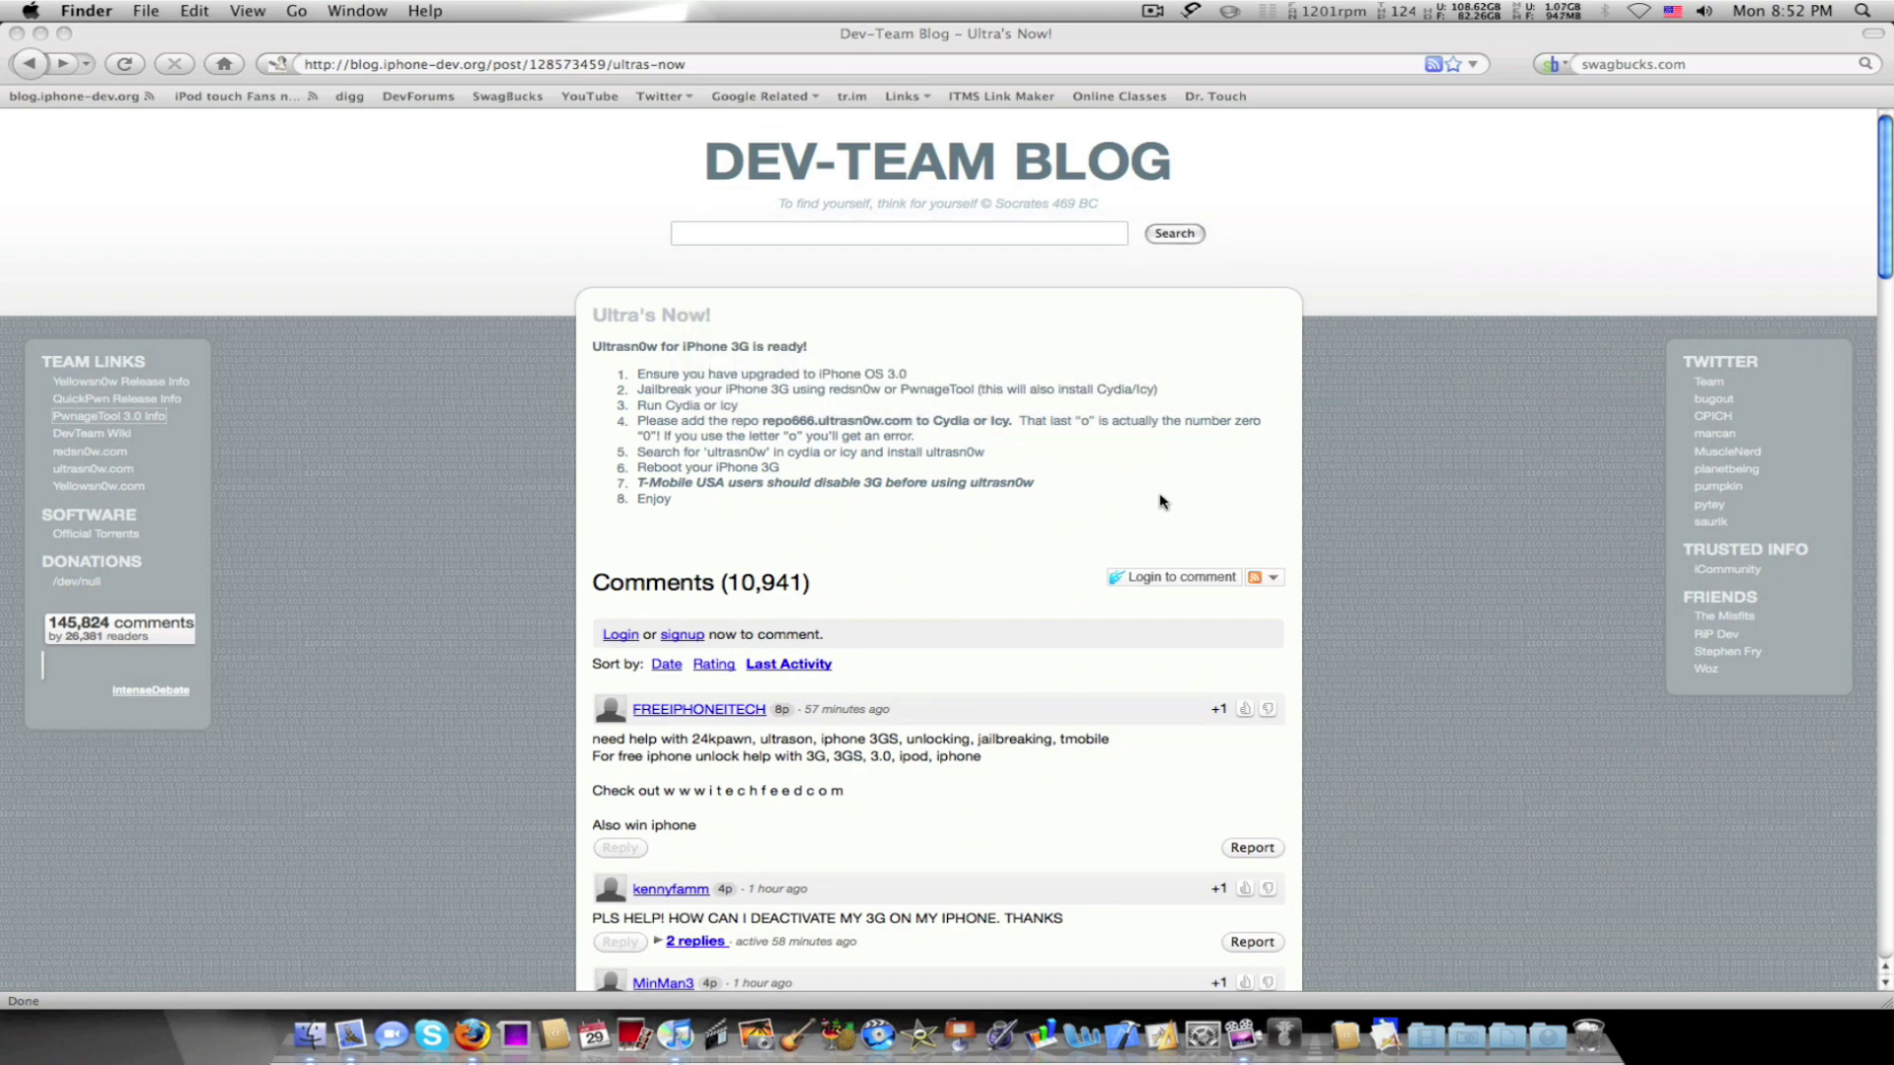
key("F11")
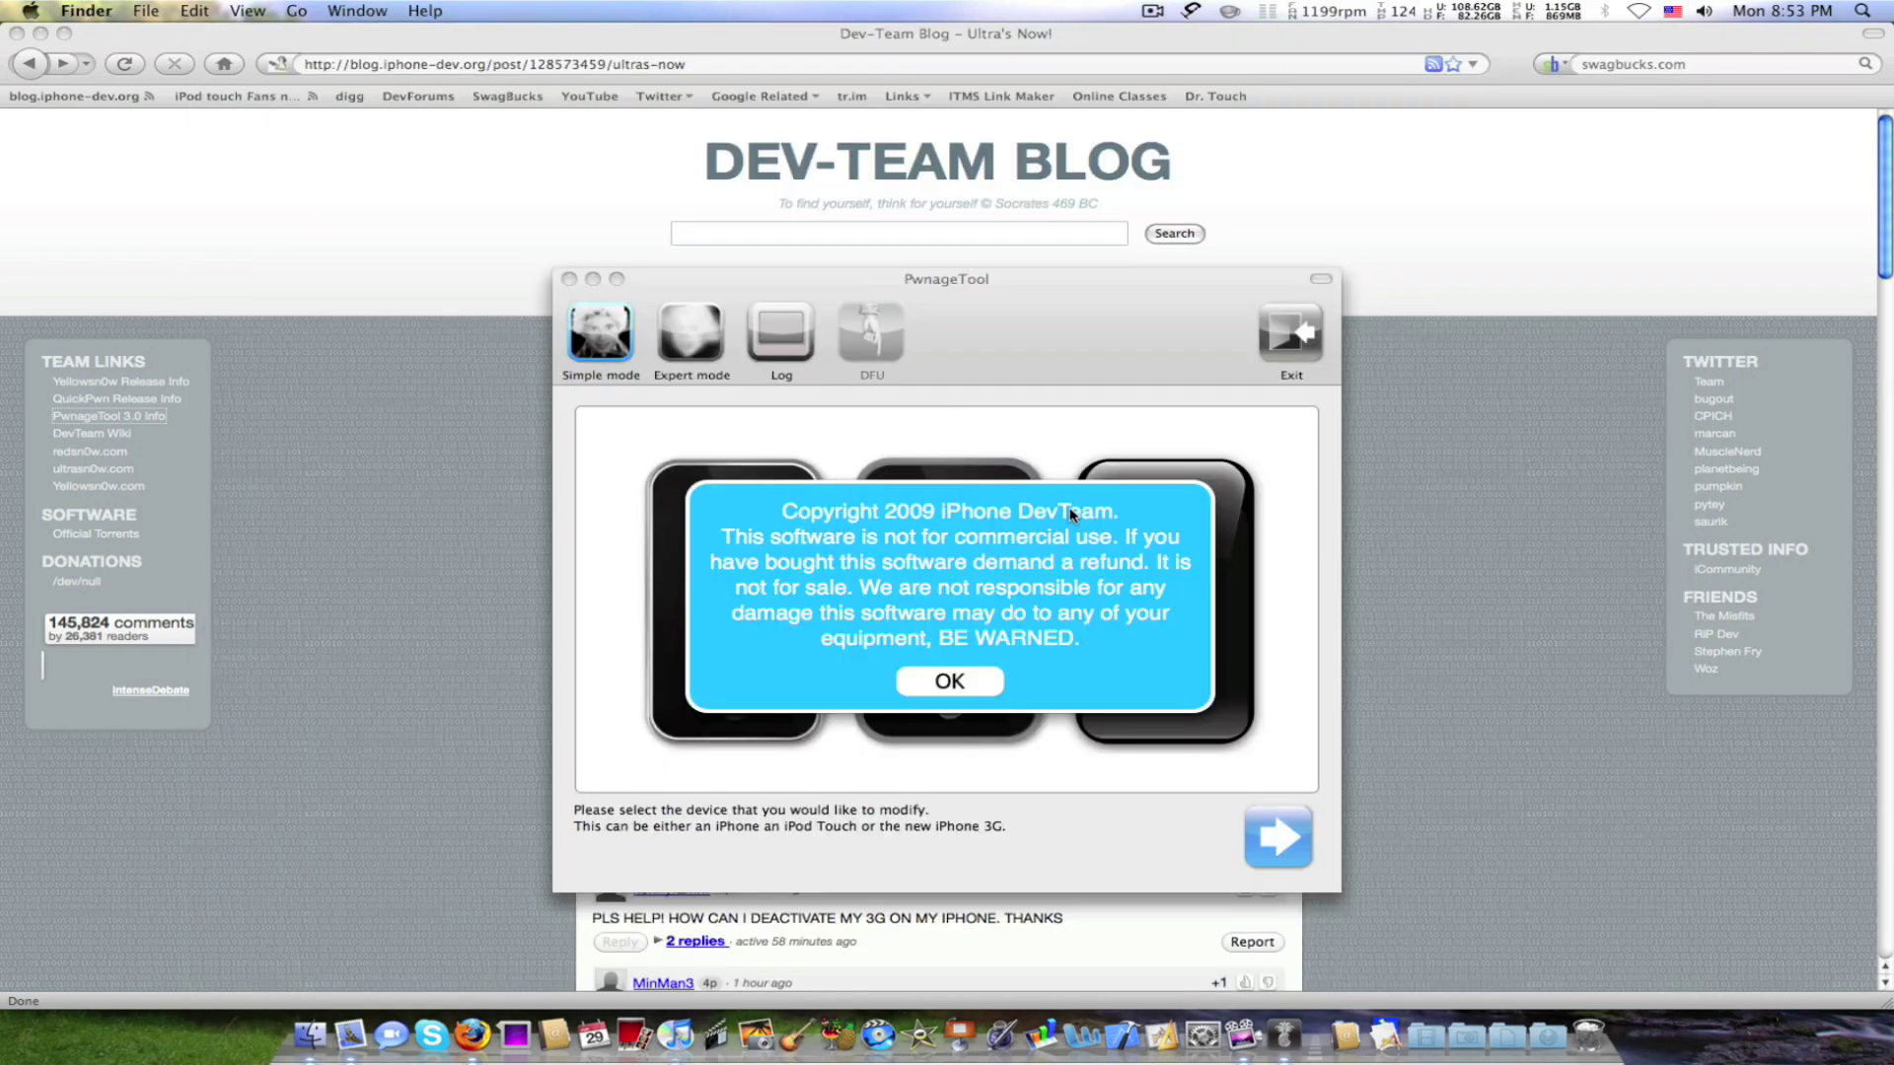
- Dismiss the copyright notice, allow update checks and allow the iphone-dev.org and wikee.iphwn.org connections
left_click(972, 680)
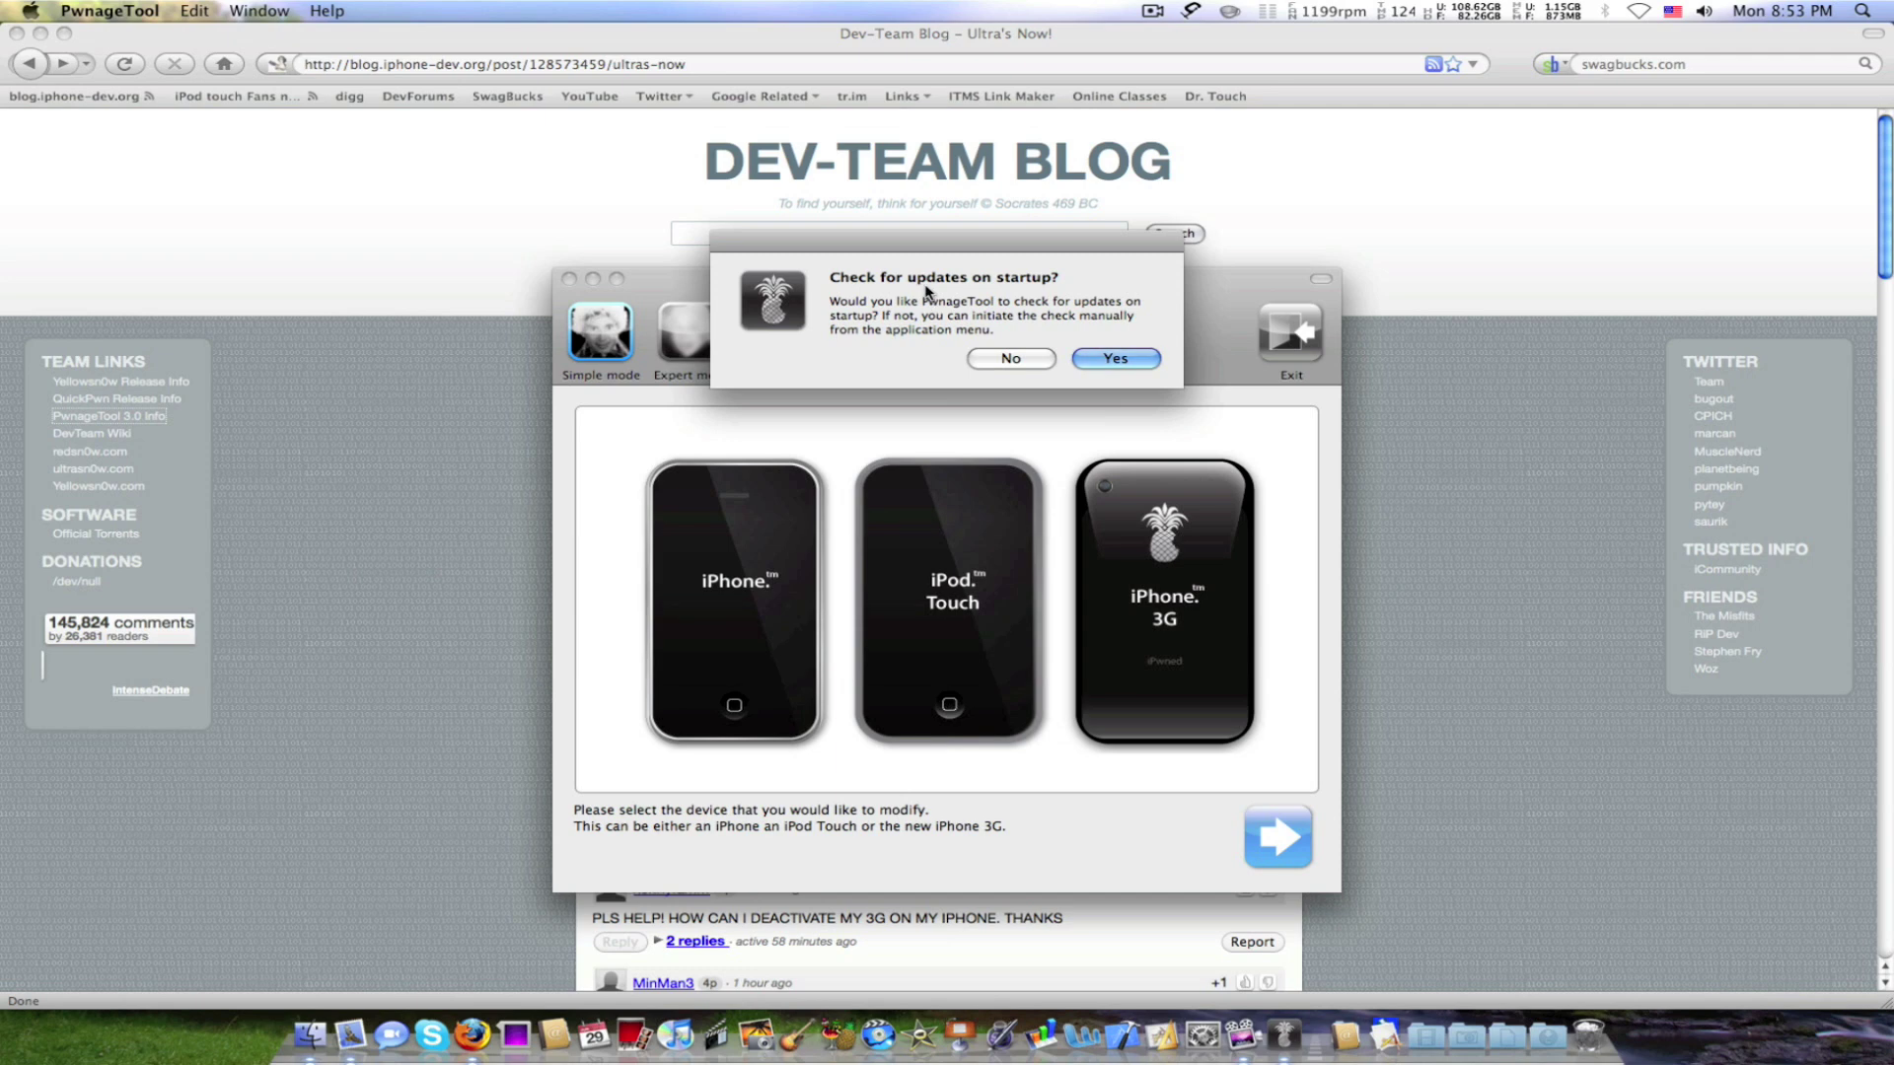
left_click(1111, 352)
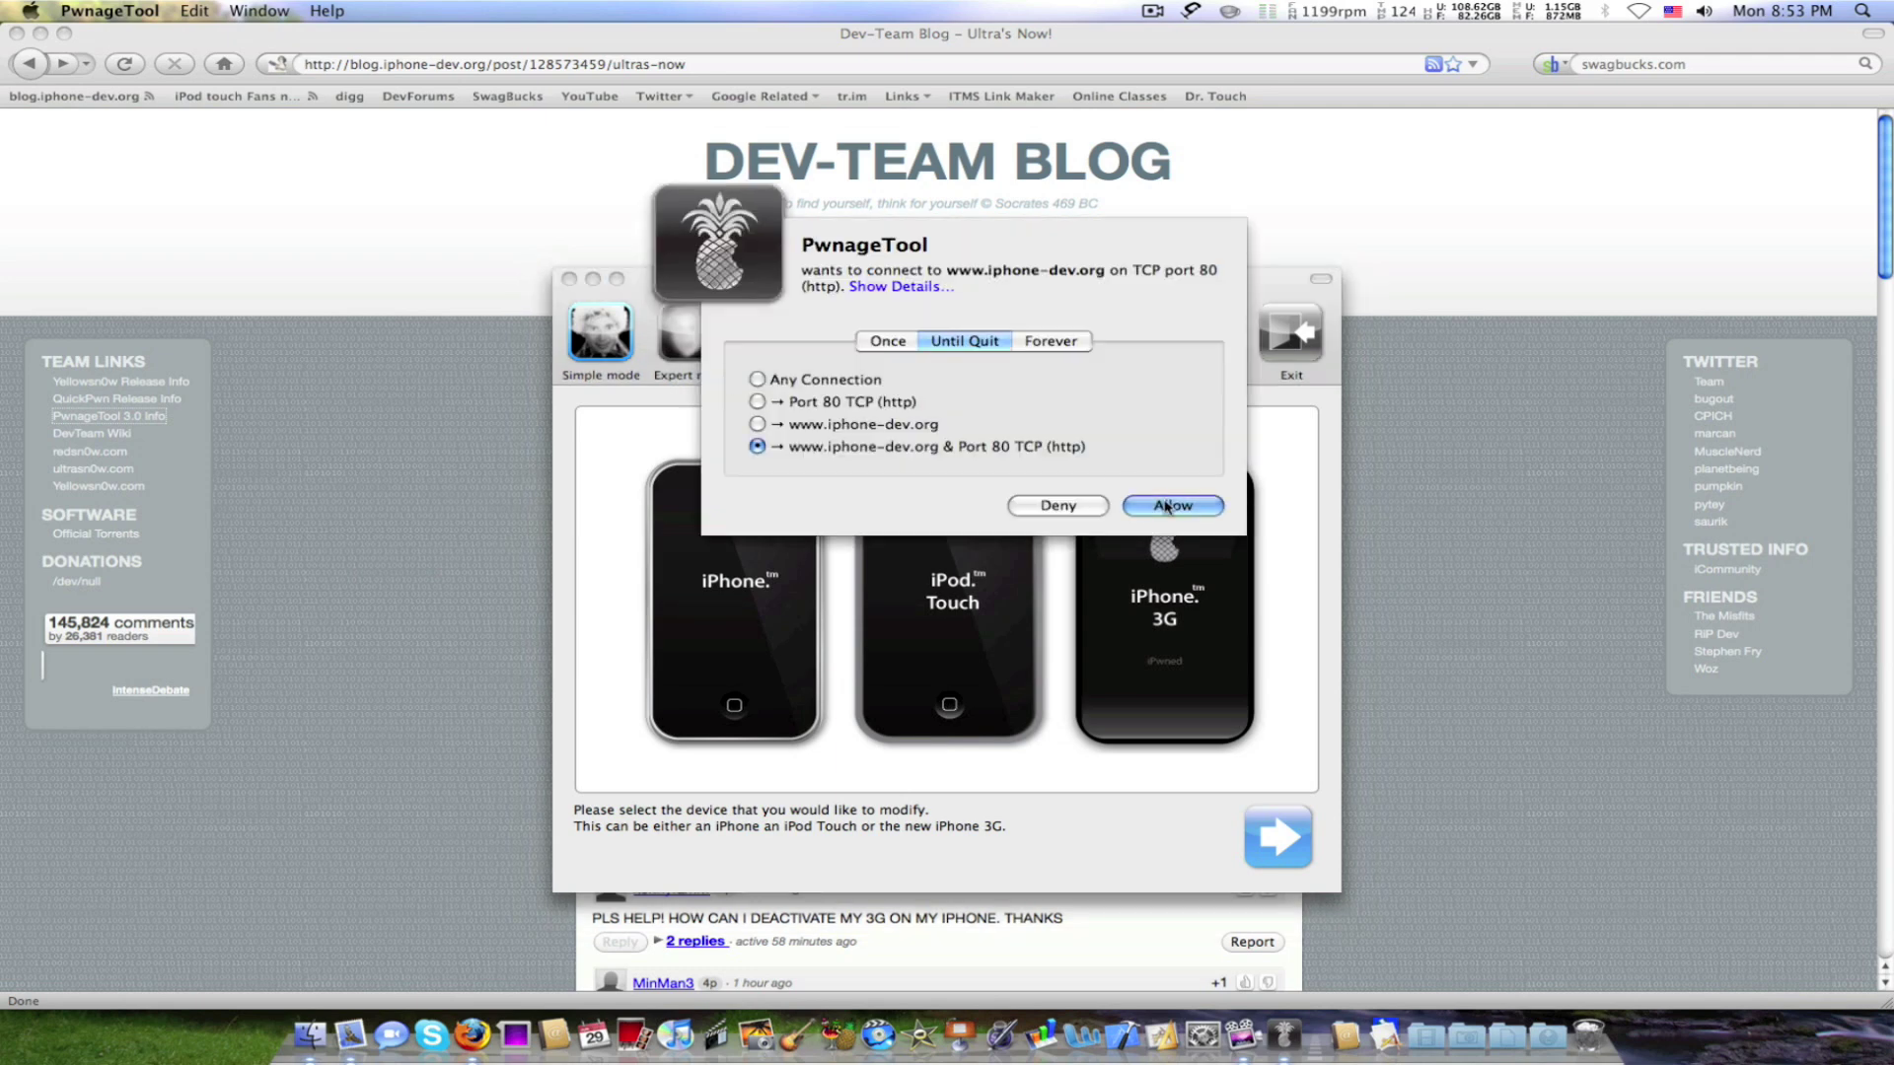
left_click(1171, 505)
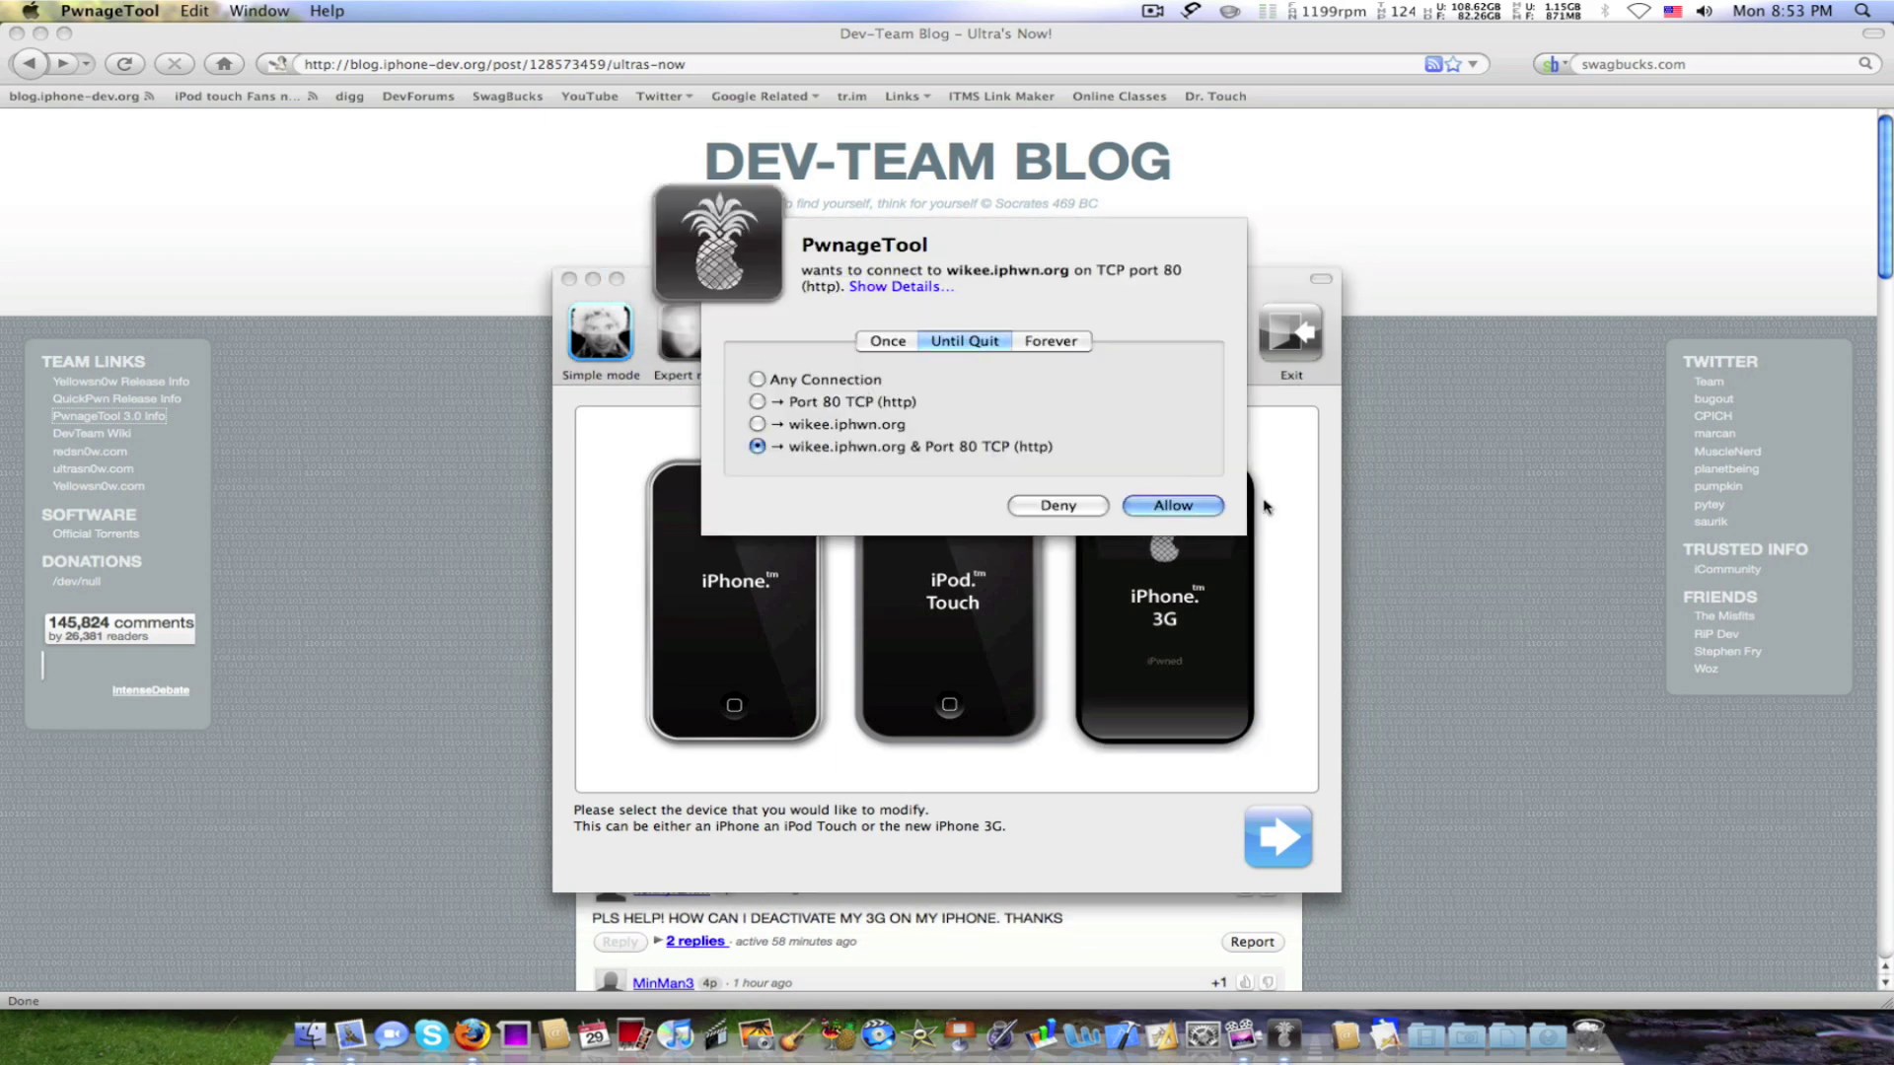
left_click(1171, 505)
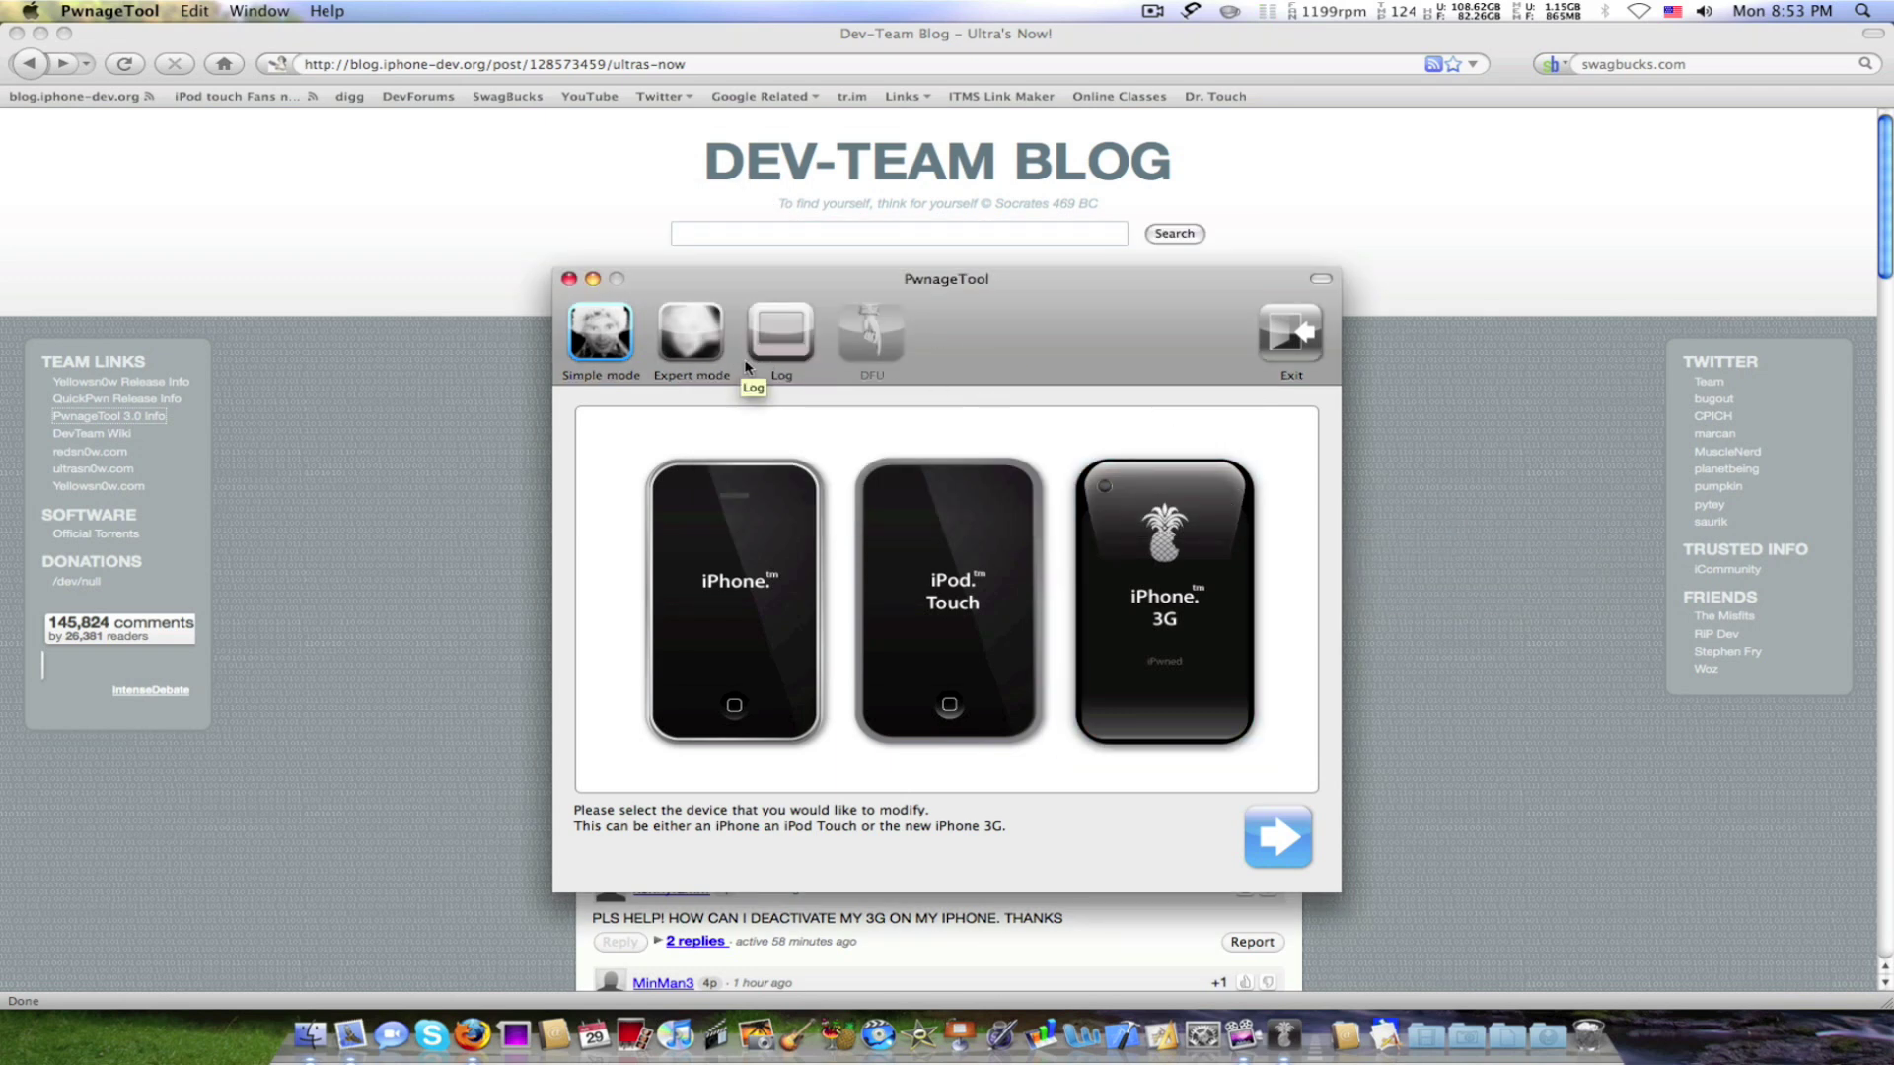
- Select iPhone 3G in Simple mode and continue to firmware selection
left_click(1164, 641)
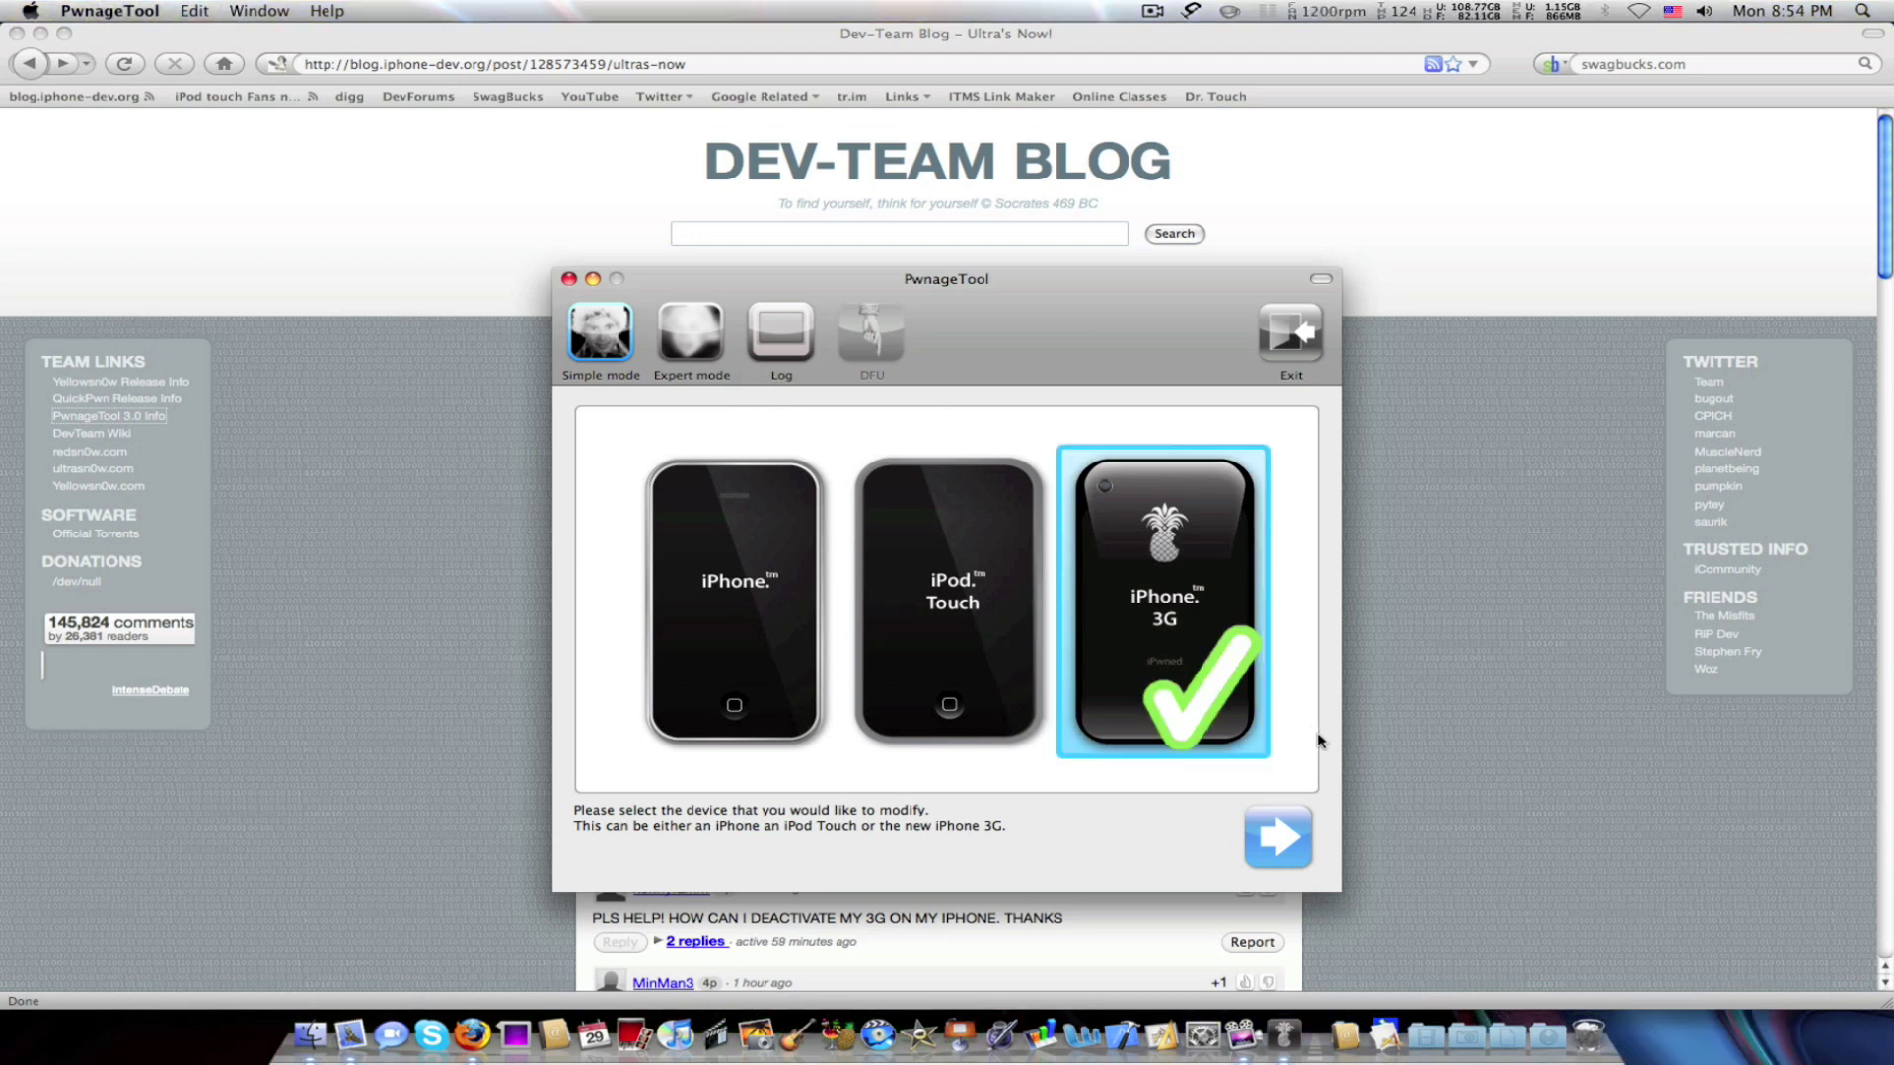
left_click(595, 352)
left_click(1281, 839)
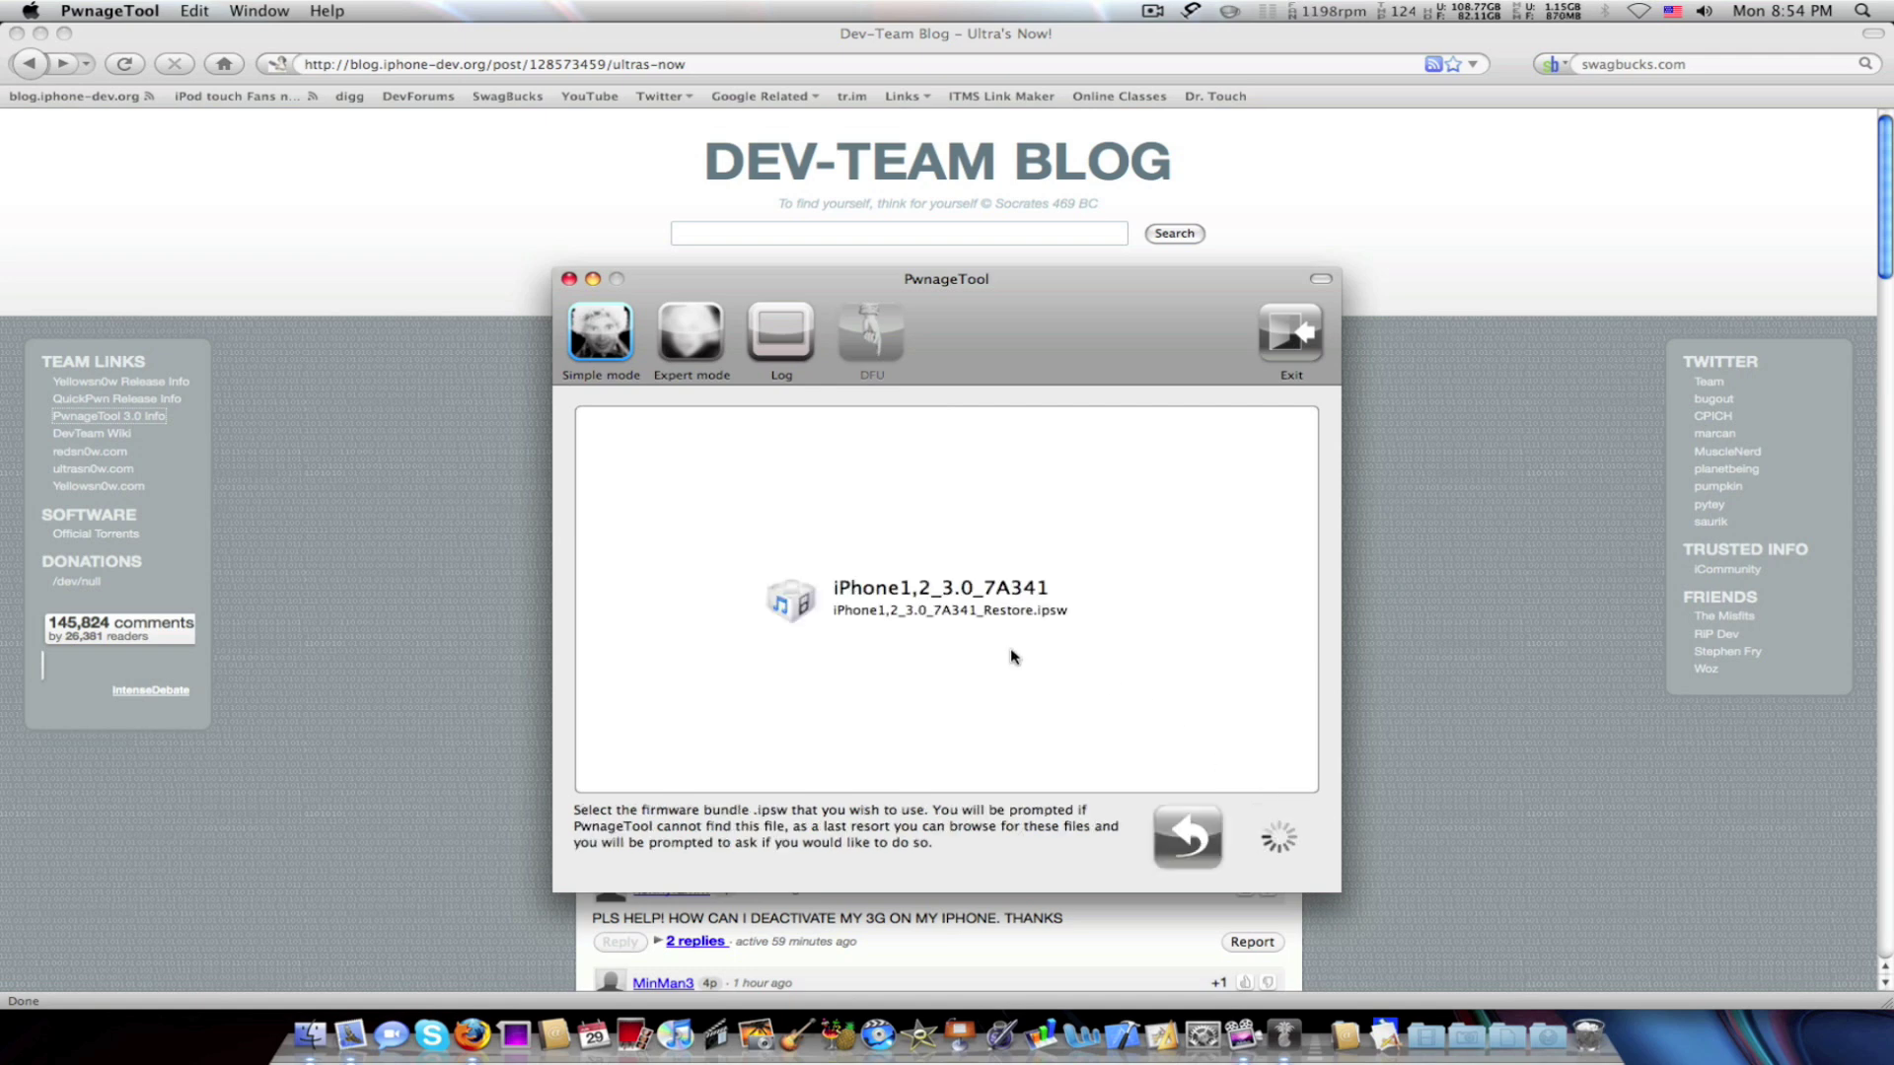
- Choose the iPhone1,2_3.0_7A341 firmware and confirm the IPSW-creation and contract prompts
left_click(964, 612)
left_click(1279, 850)
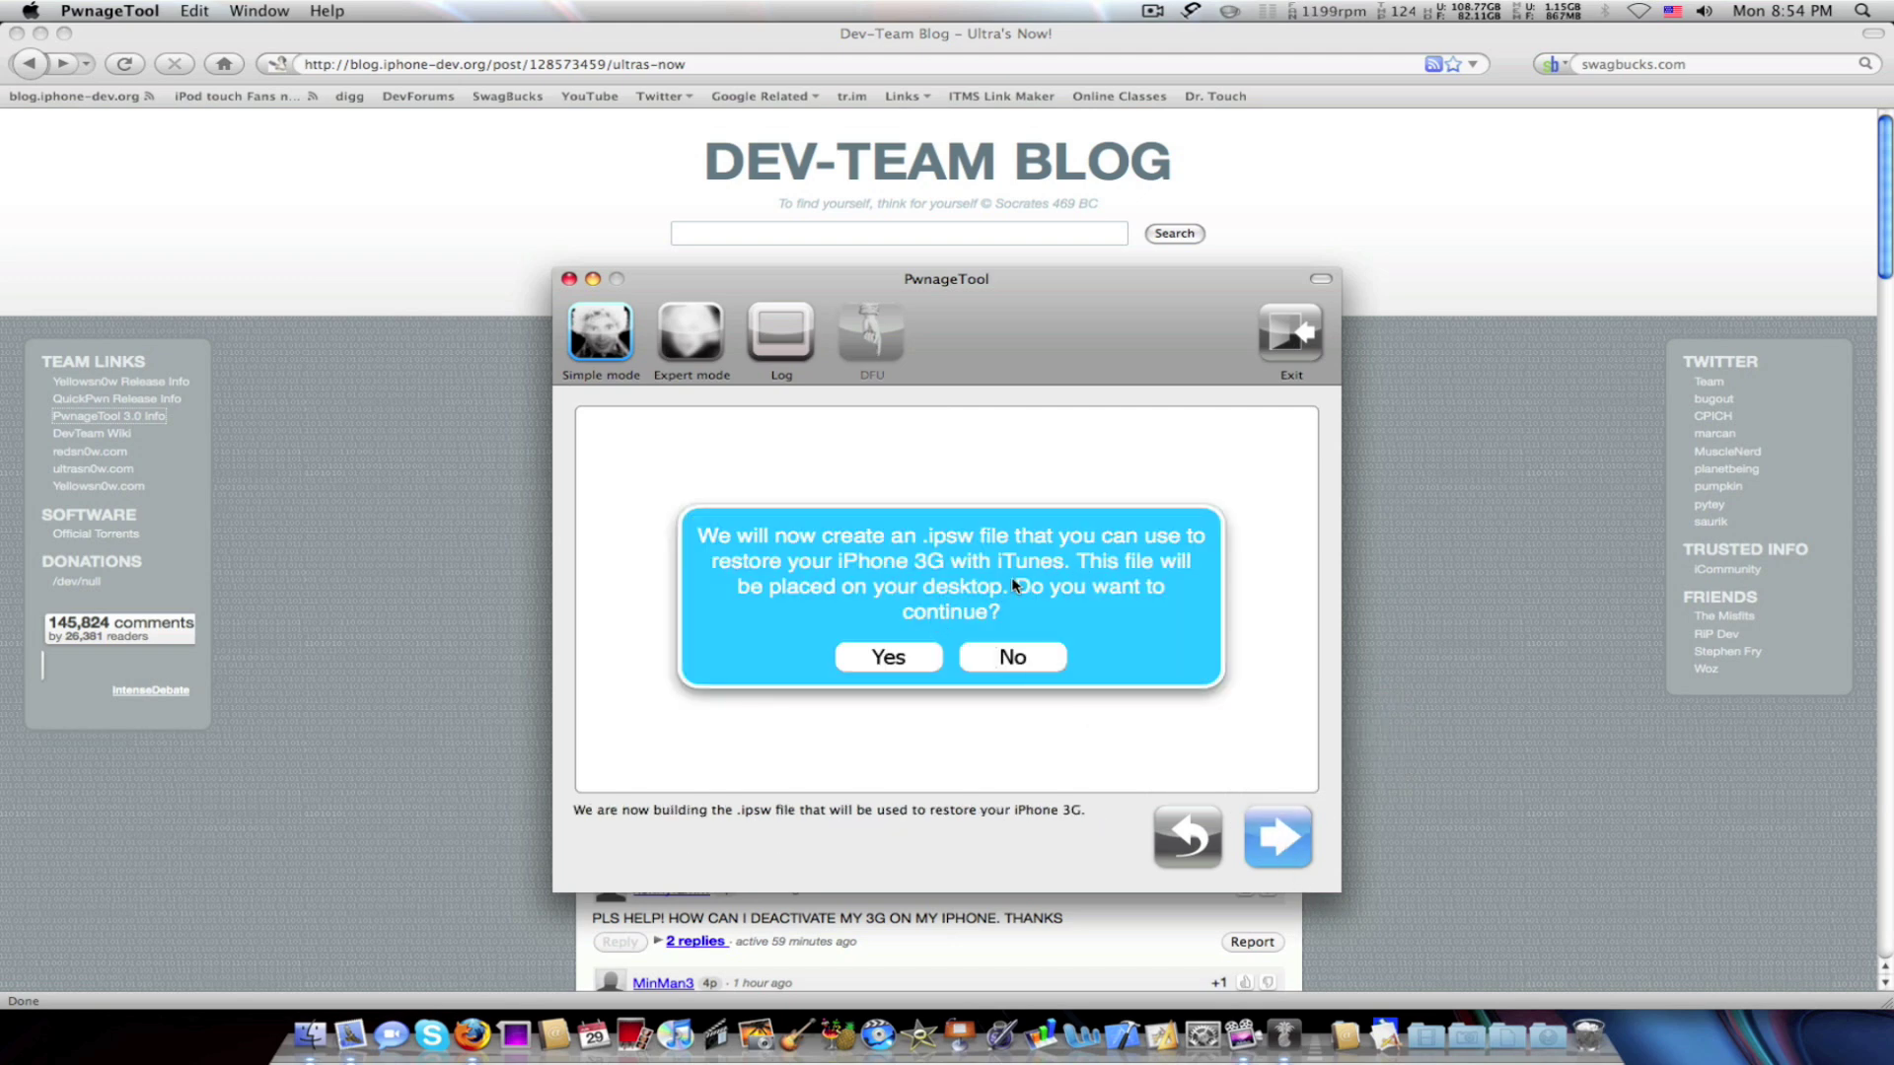
left_click(901, 664)
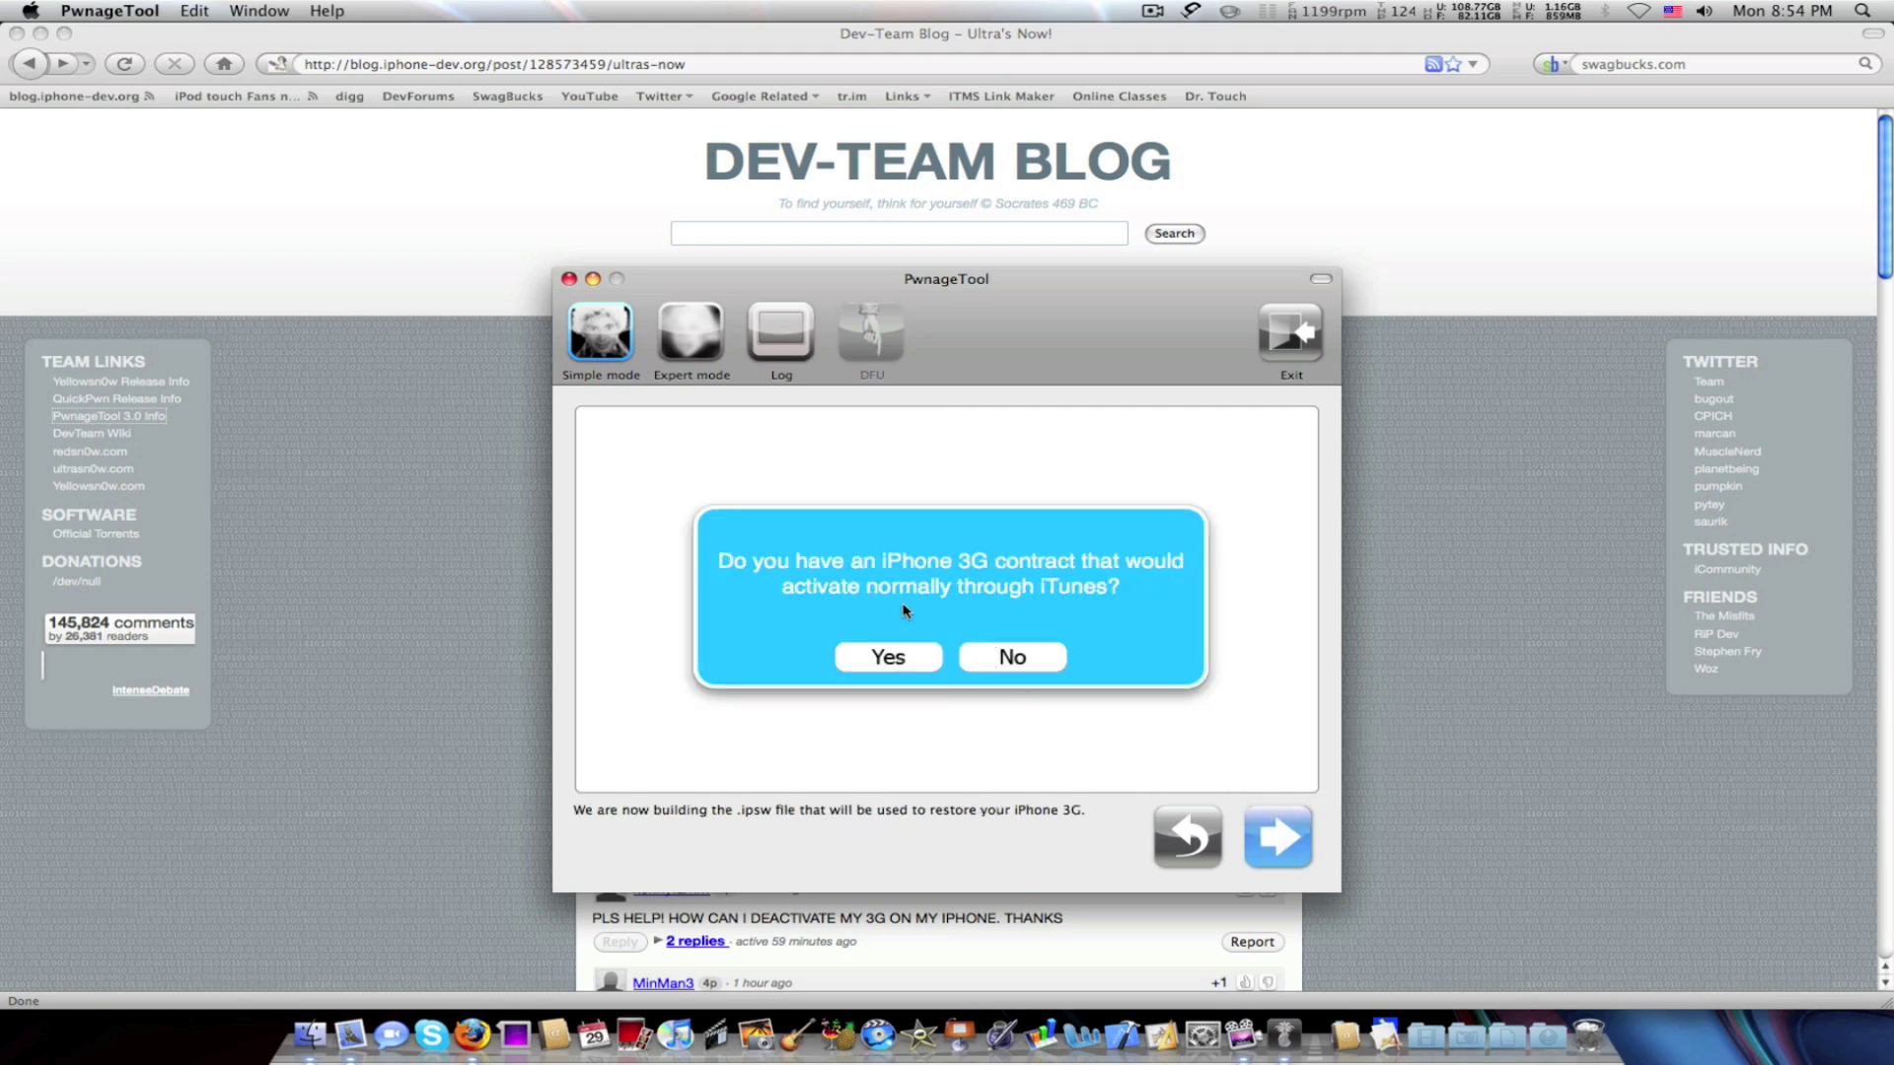
left_click(888, 658)
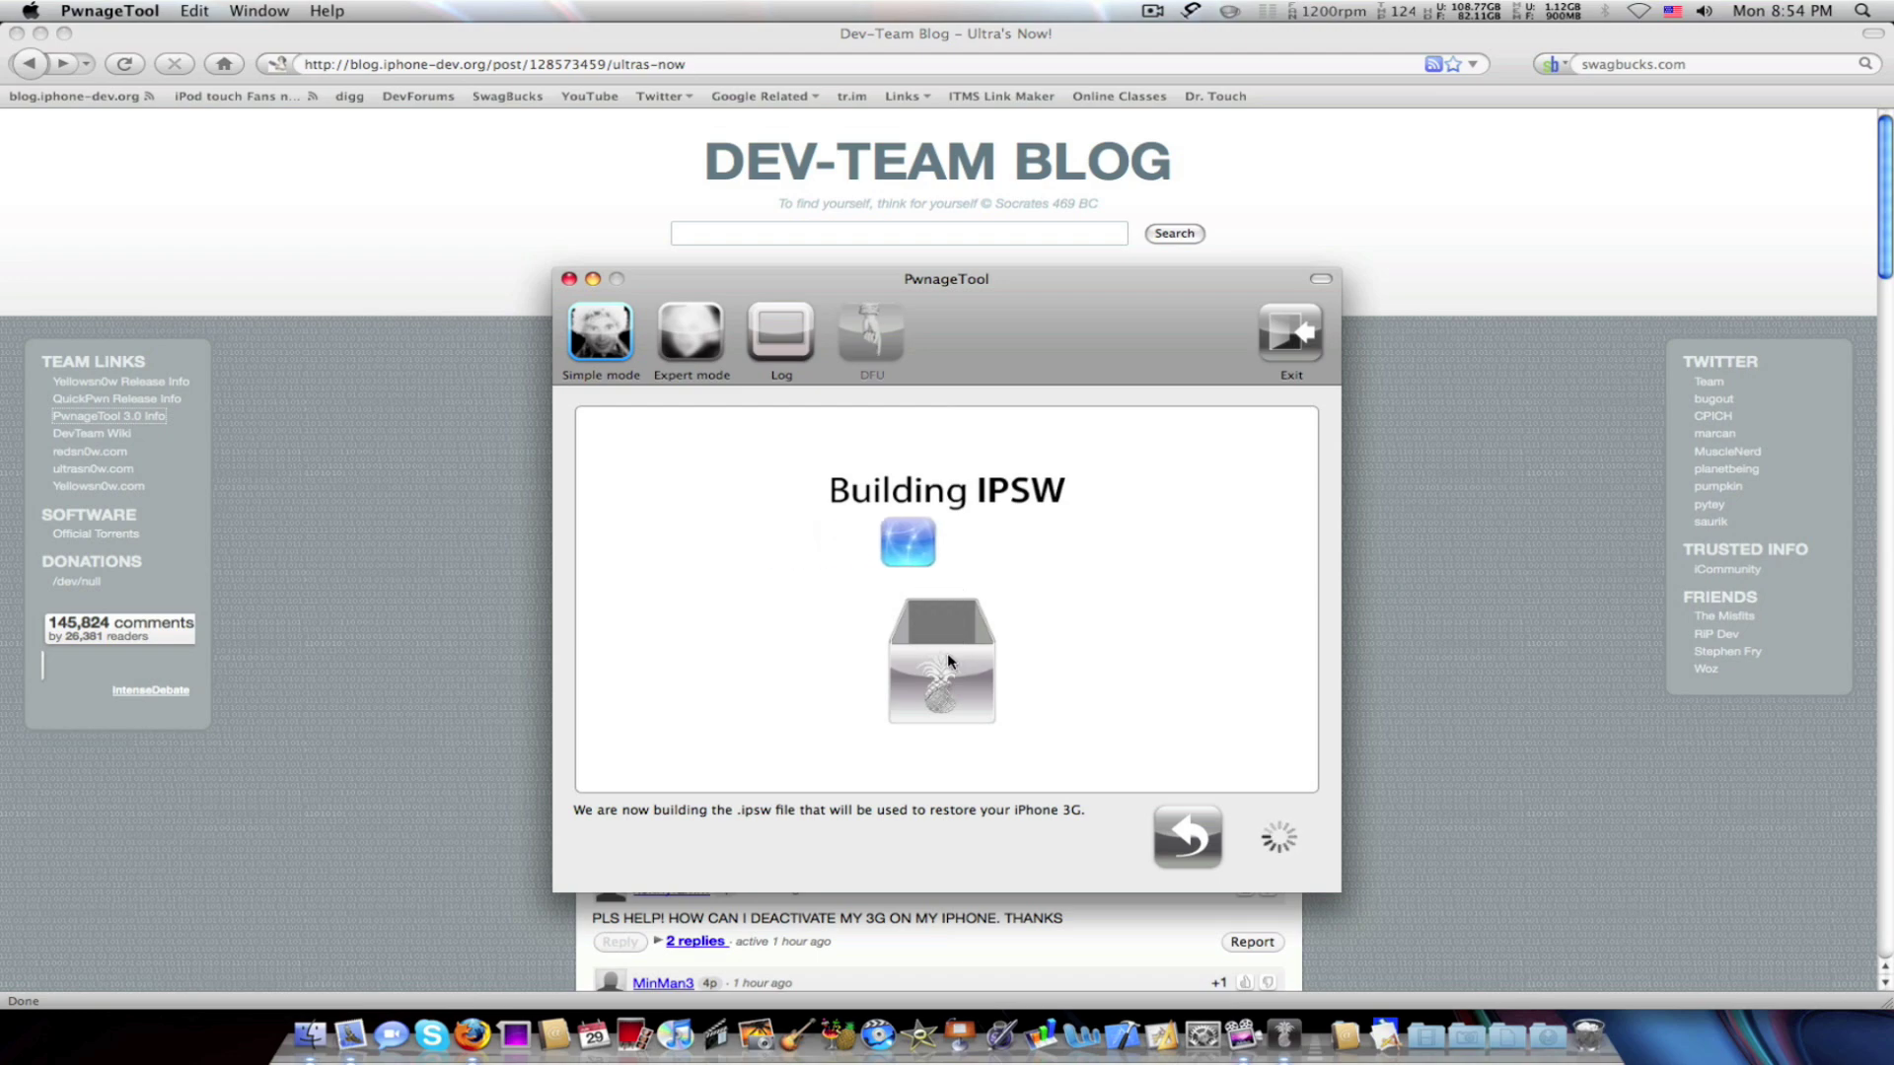
- Switch to the Firefox blog window and enter the administrator password for PwnageTool
key("F9")
left_click(513, 619)
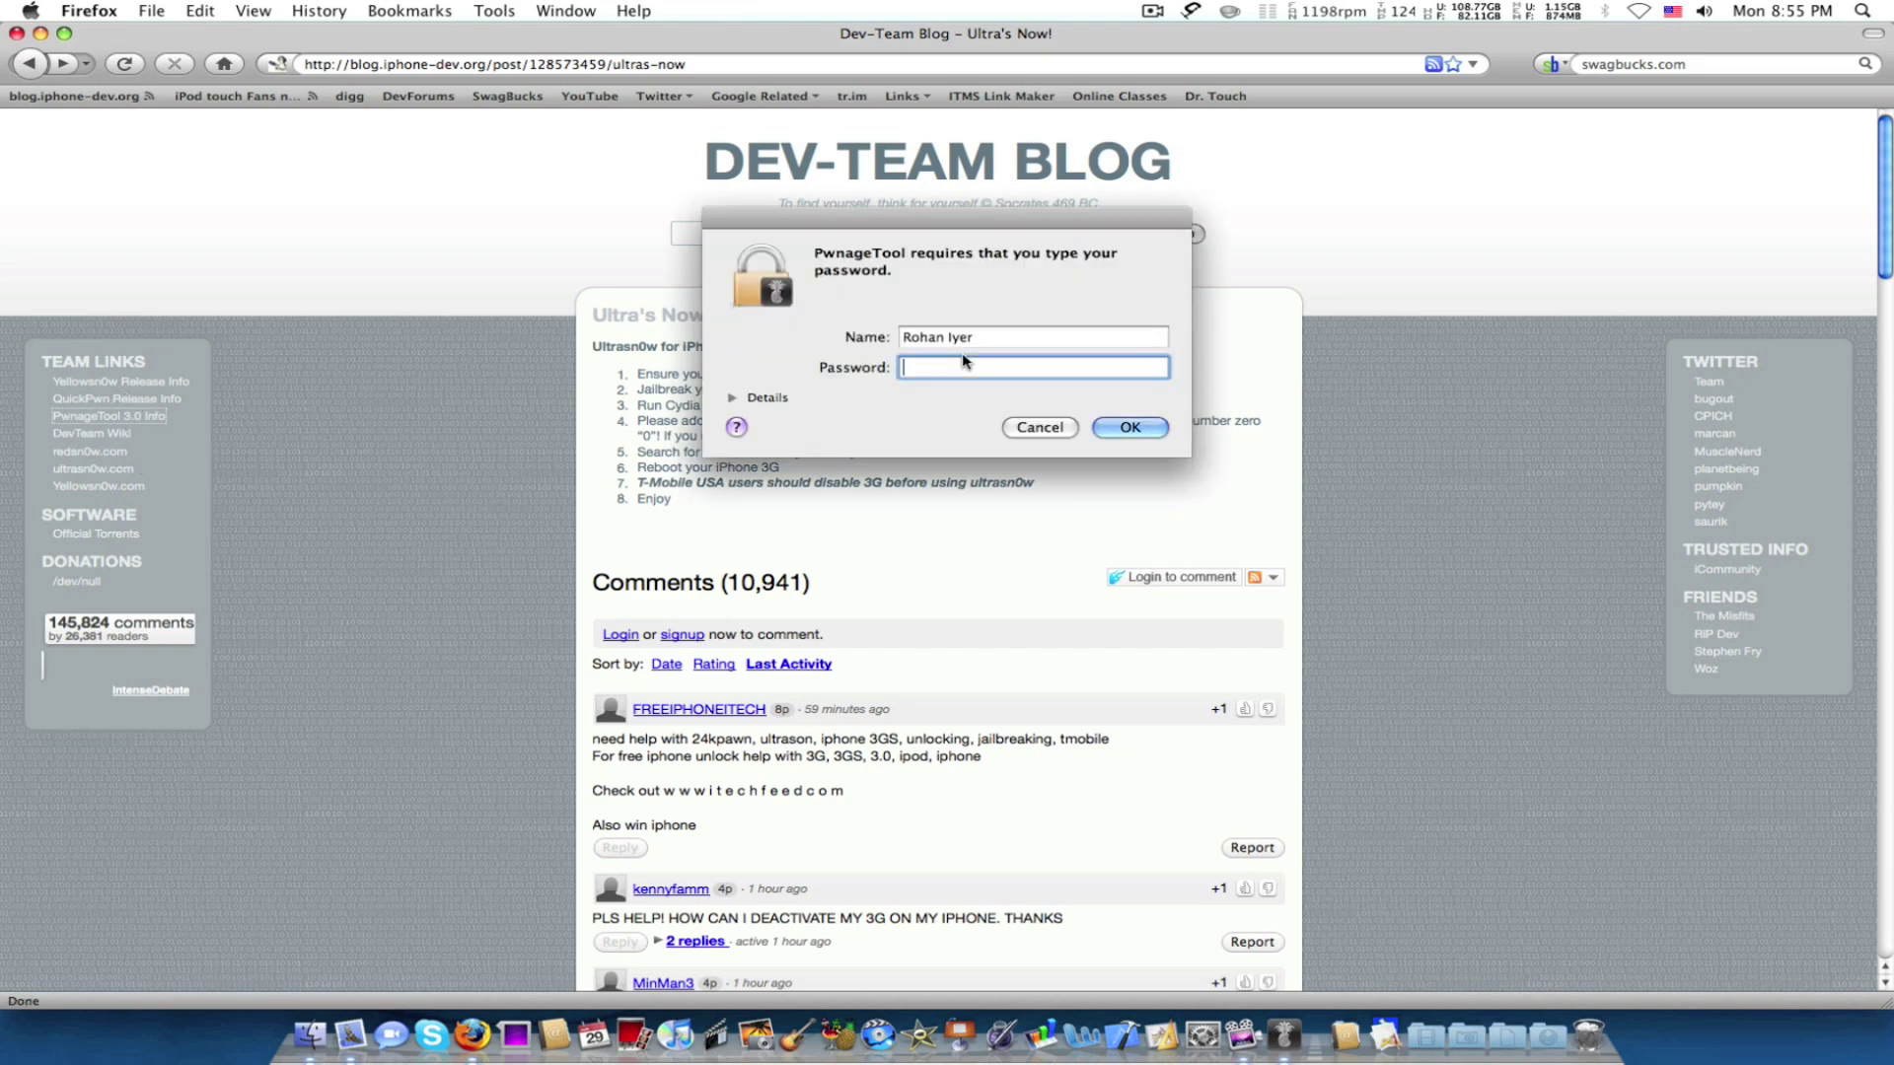
type("•••••••••")
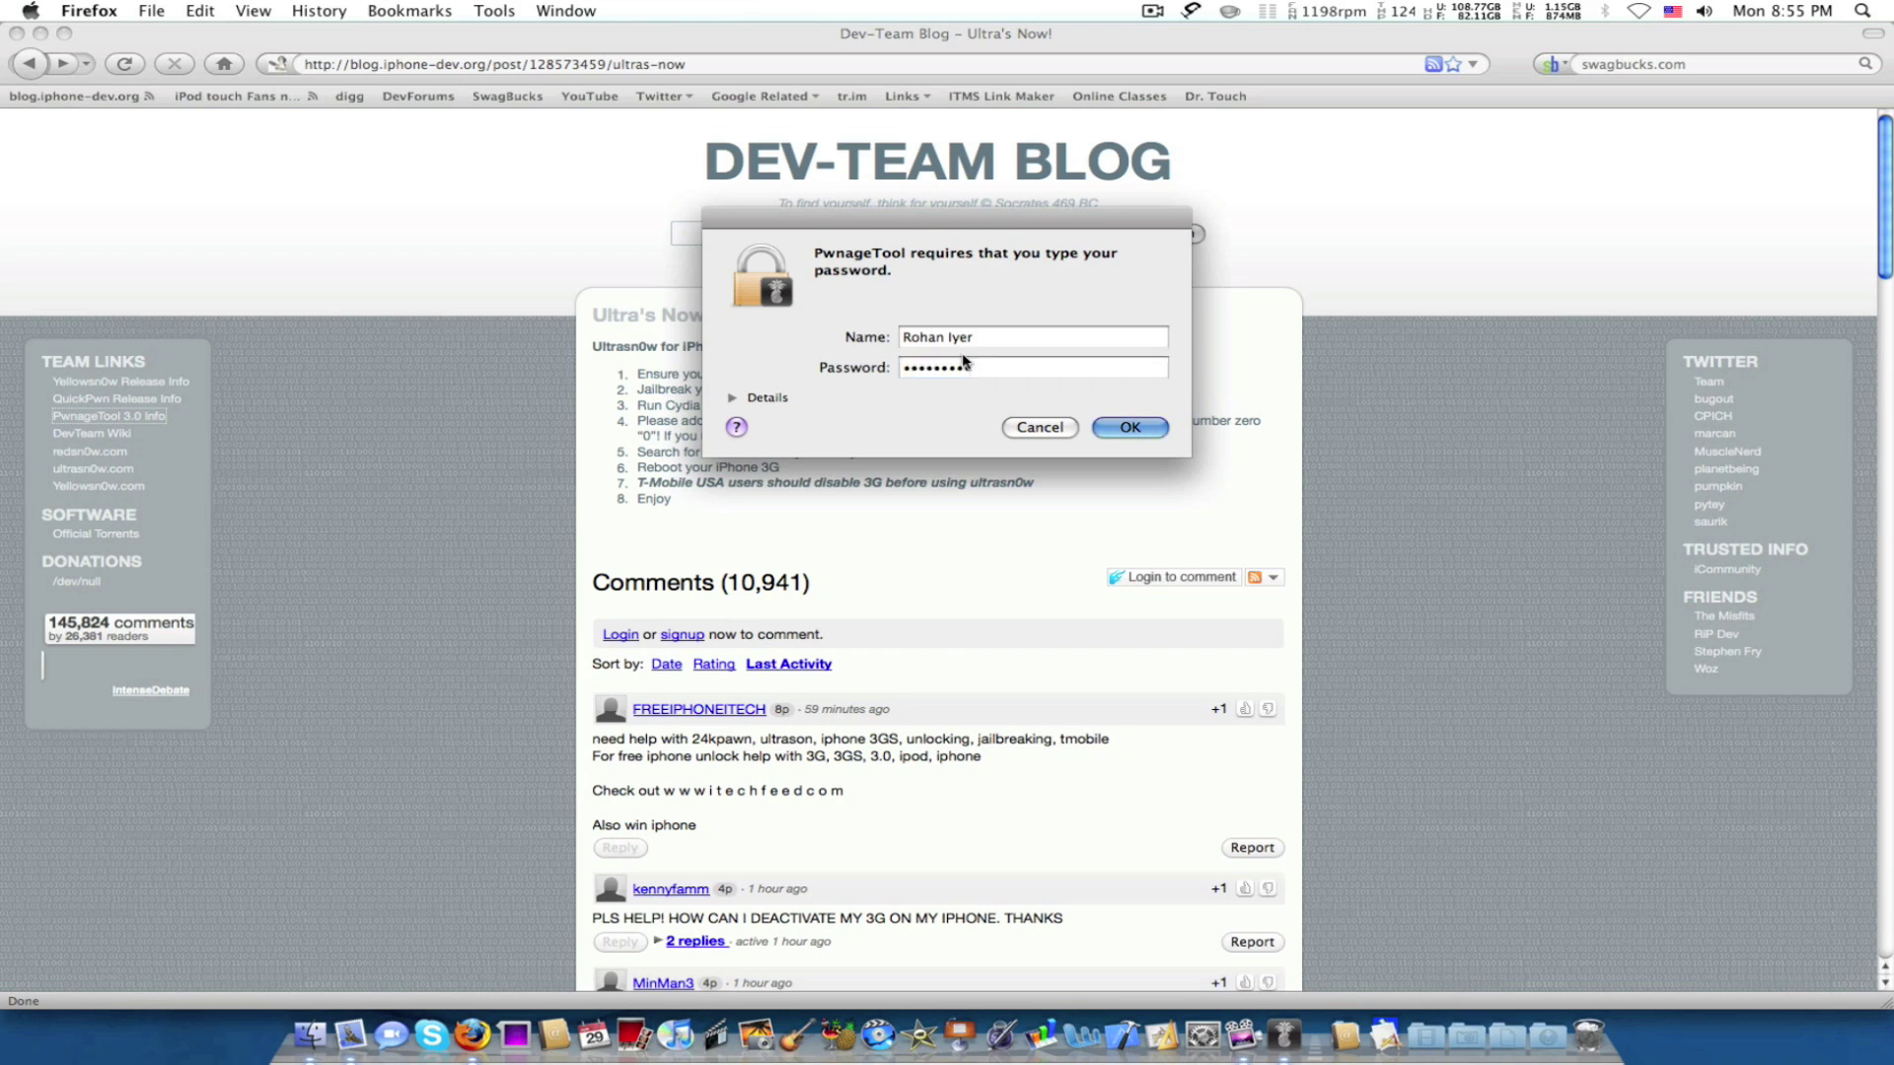
key("Return")
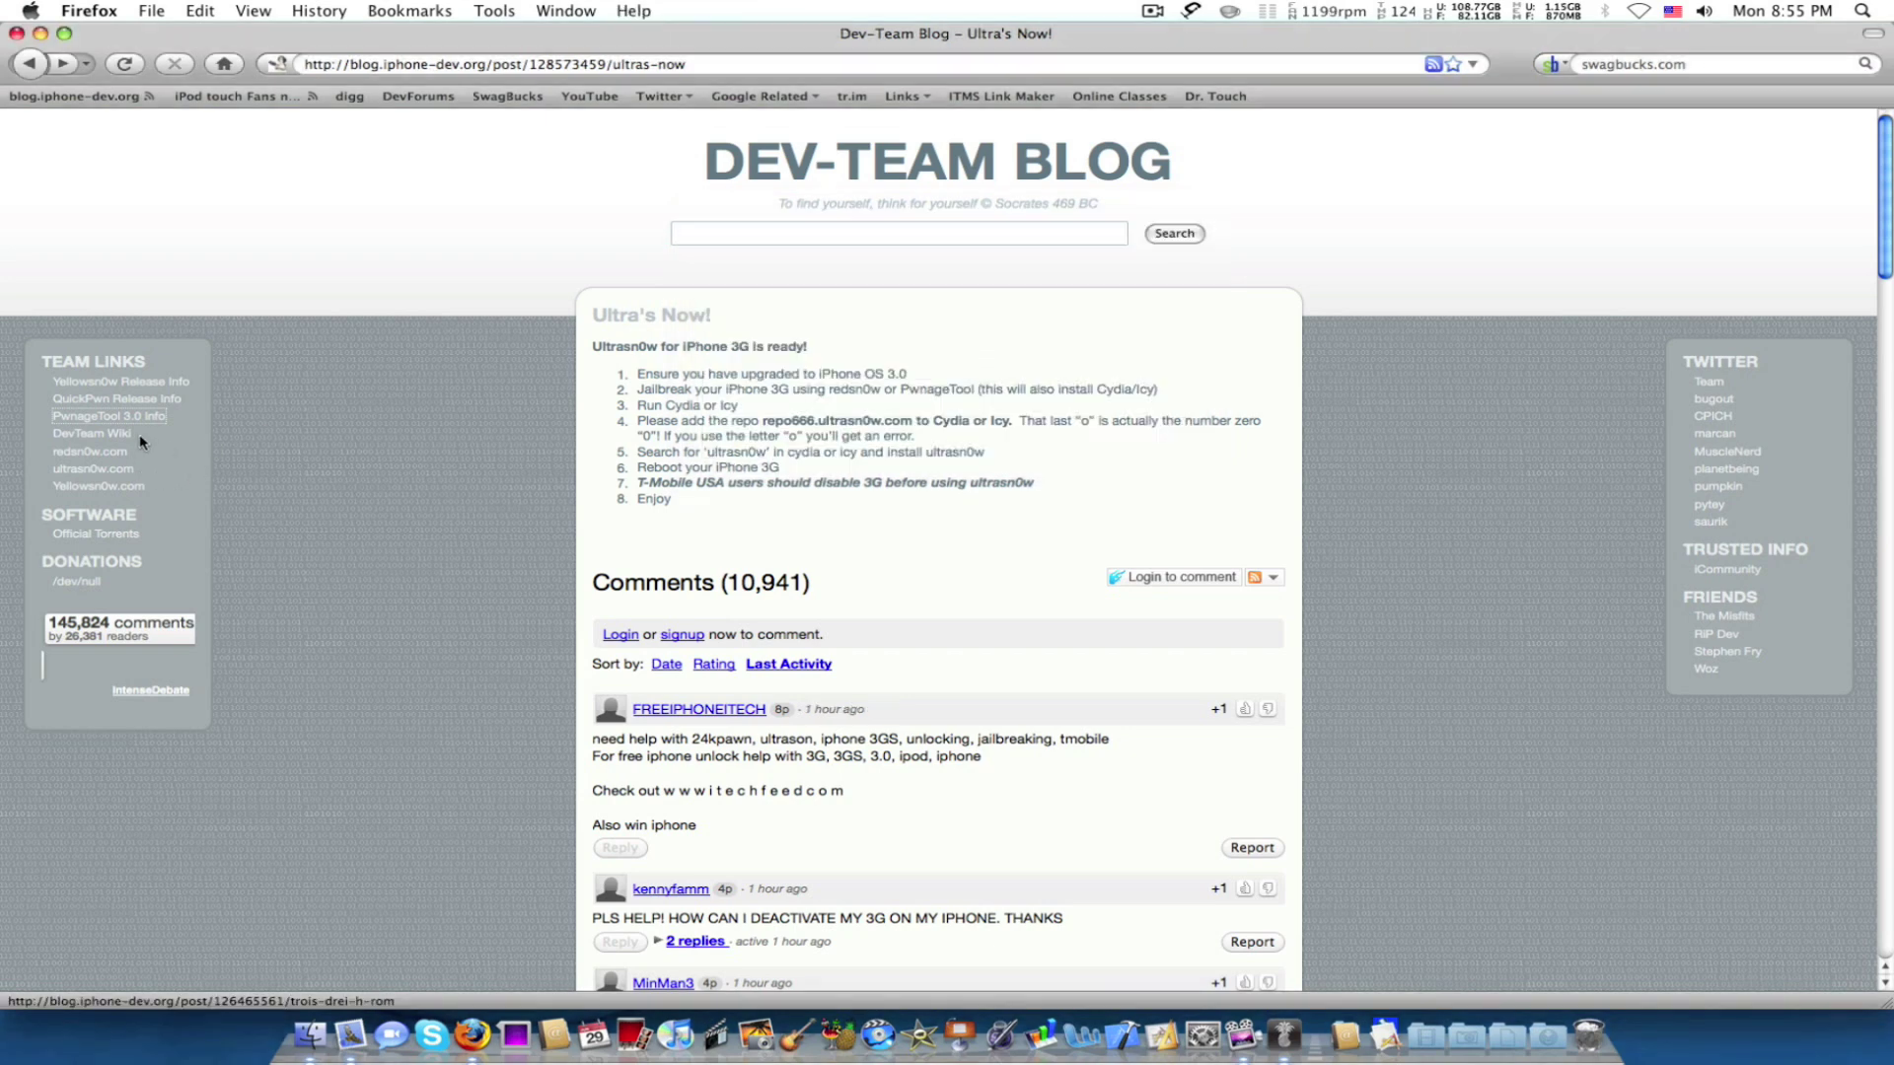
- Read the PwnageTool 3.0 Info post's Bittorrent and mirror links, including theiphoneproject.org, then return to PwnageTool
left_click(117, 423)
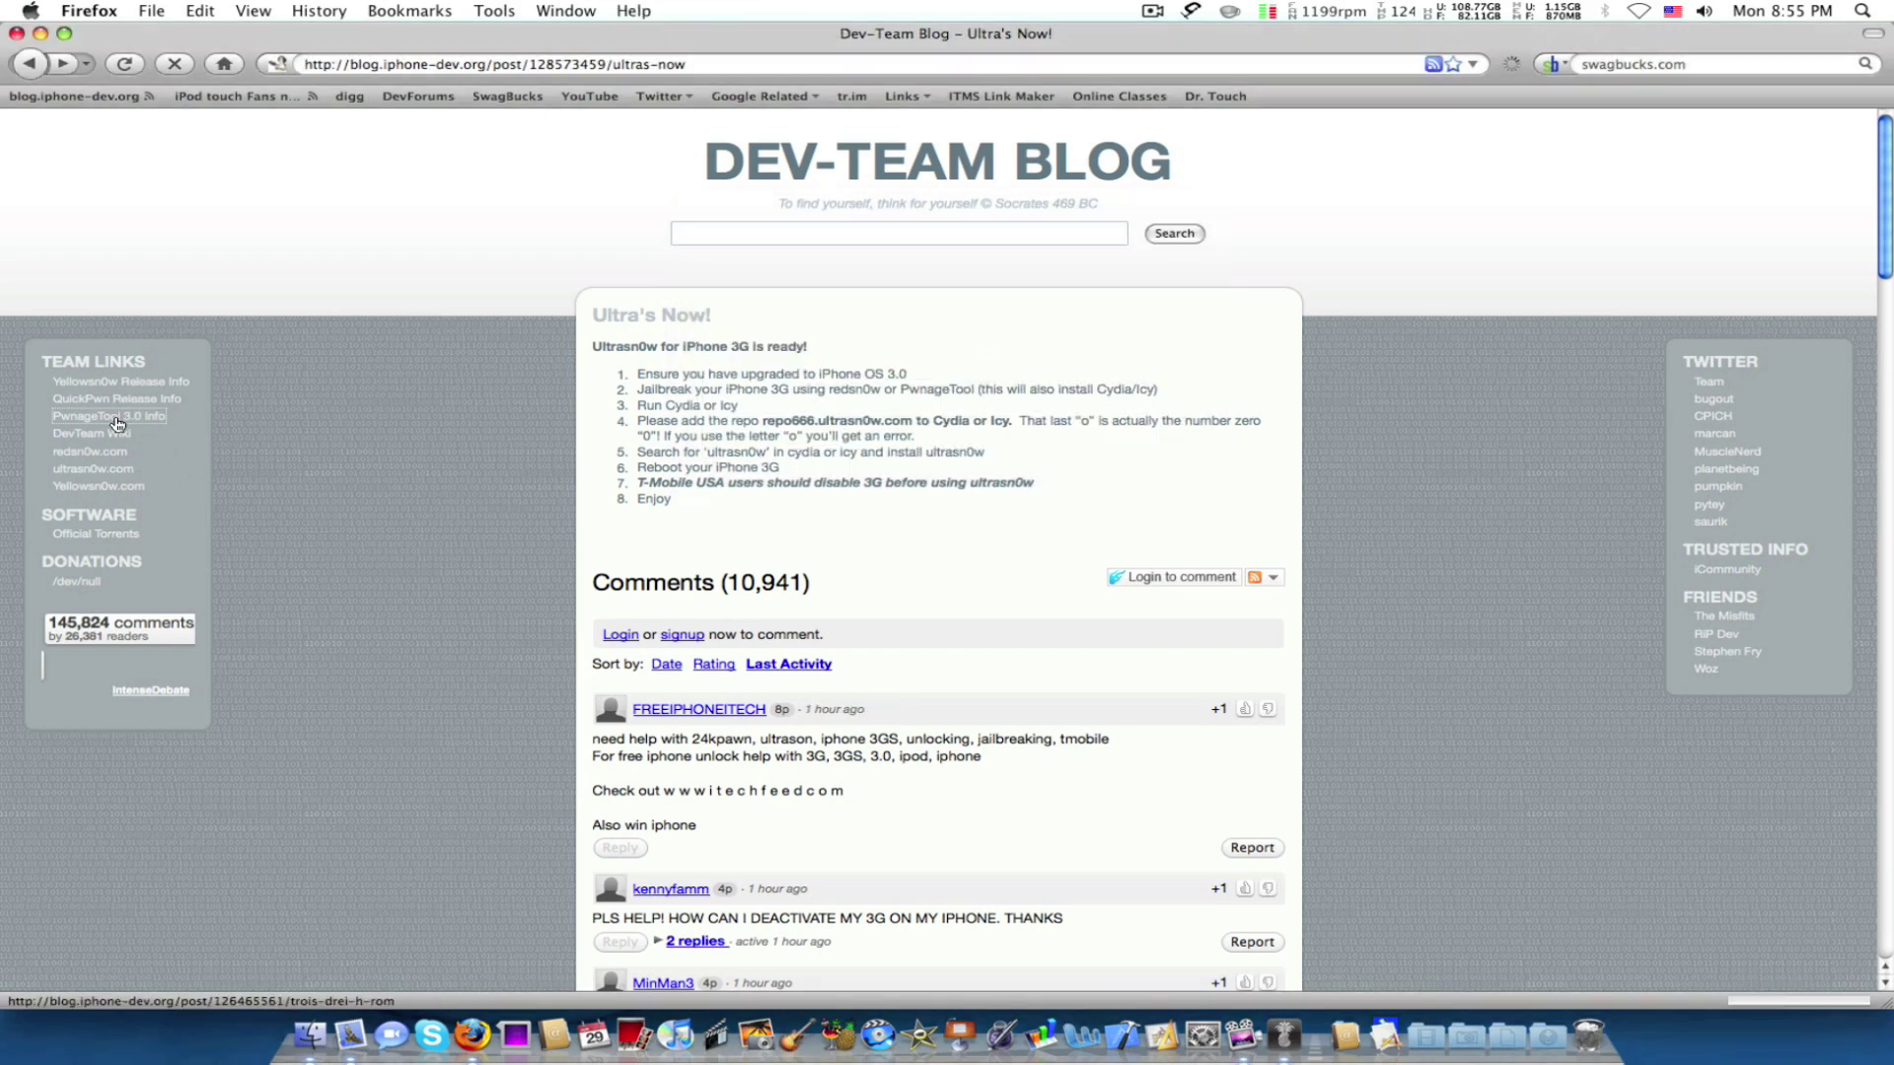
scroll(543, 505, "down", 10)
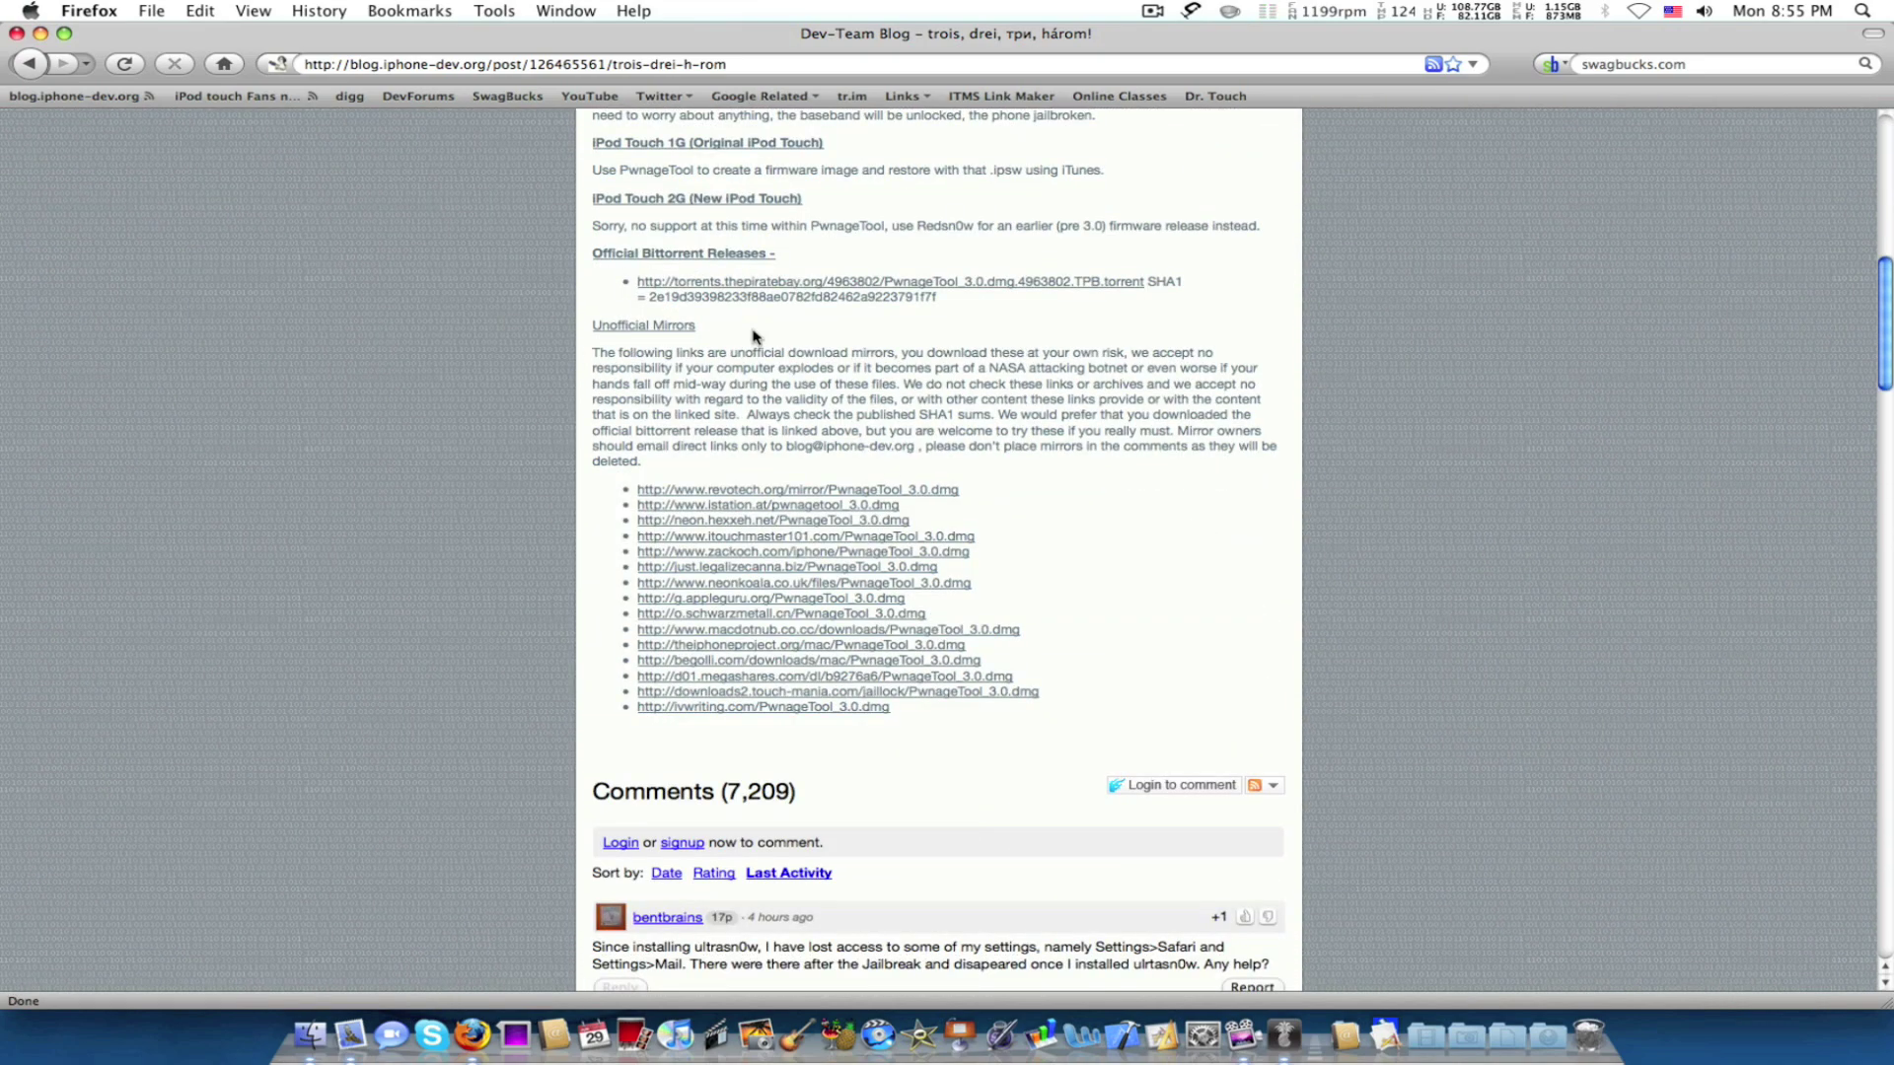
mouse_move(559, 239)
left_mouse_down()
mouse_move(1197, 330)
mouse_move(594, 328)
mouse_move(609, 245)
mouse_move(577, 243)
left_mouse_up()
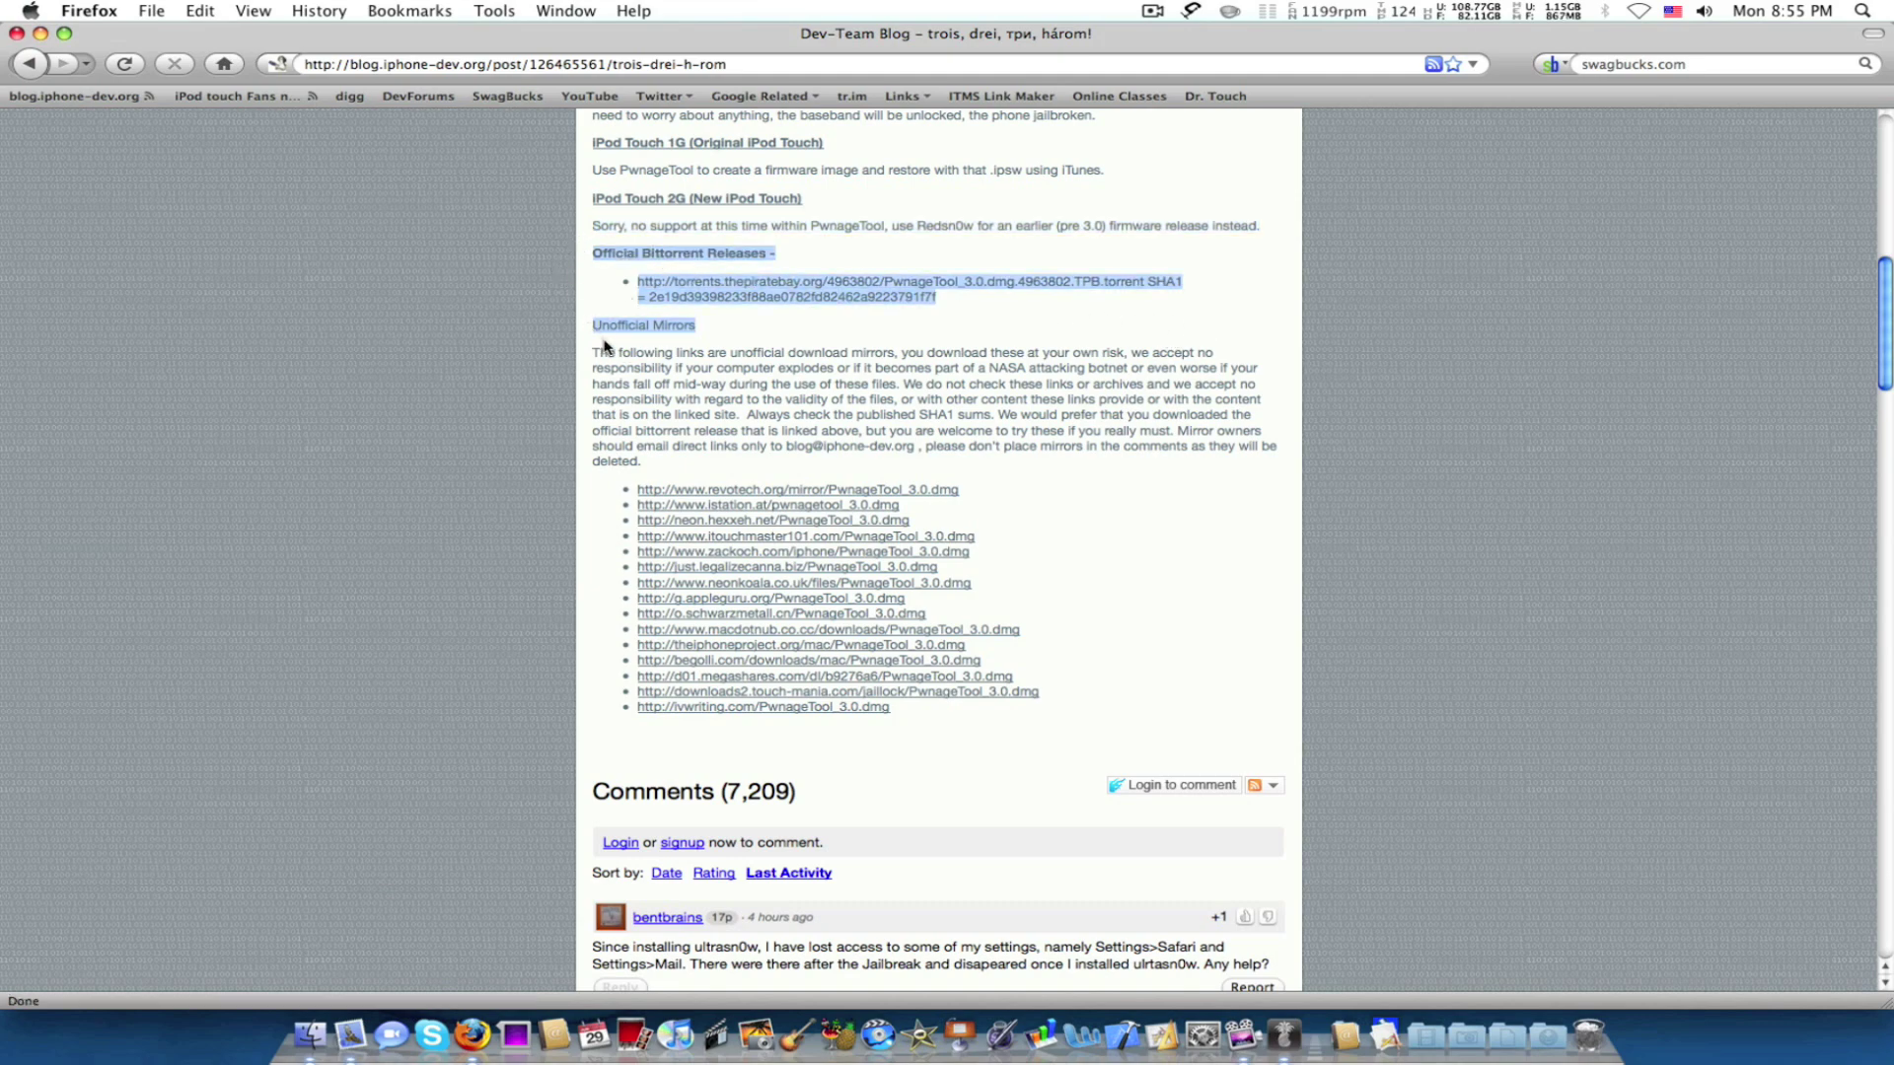
left_click_drag(605, 346, 1204, 591)
left_click(1053, 653)
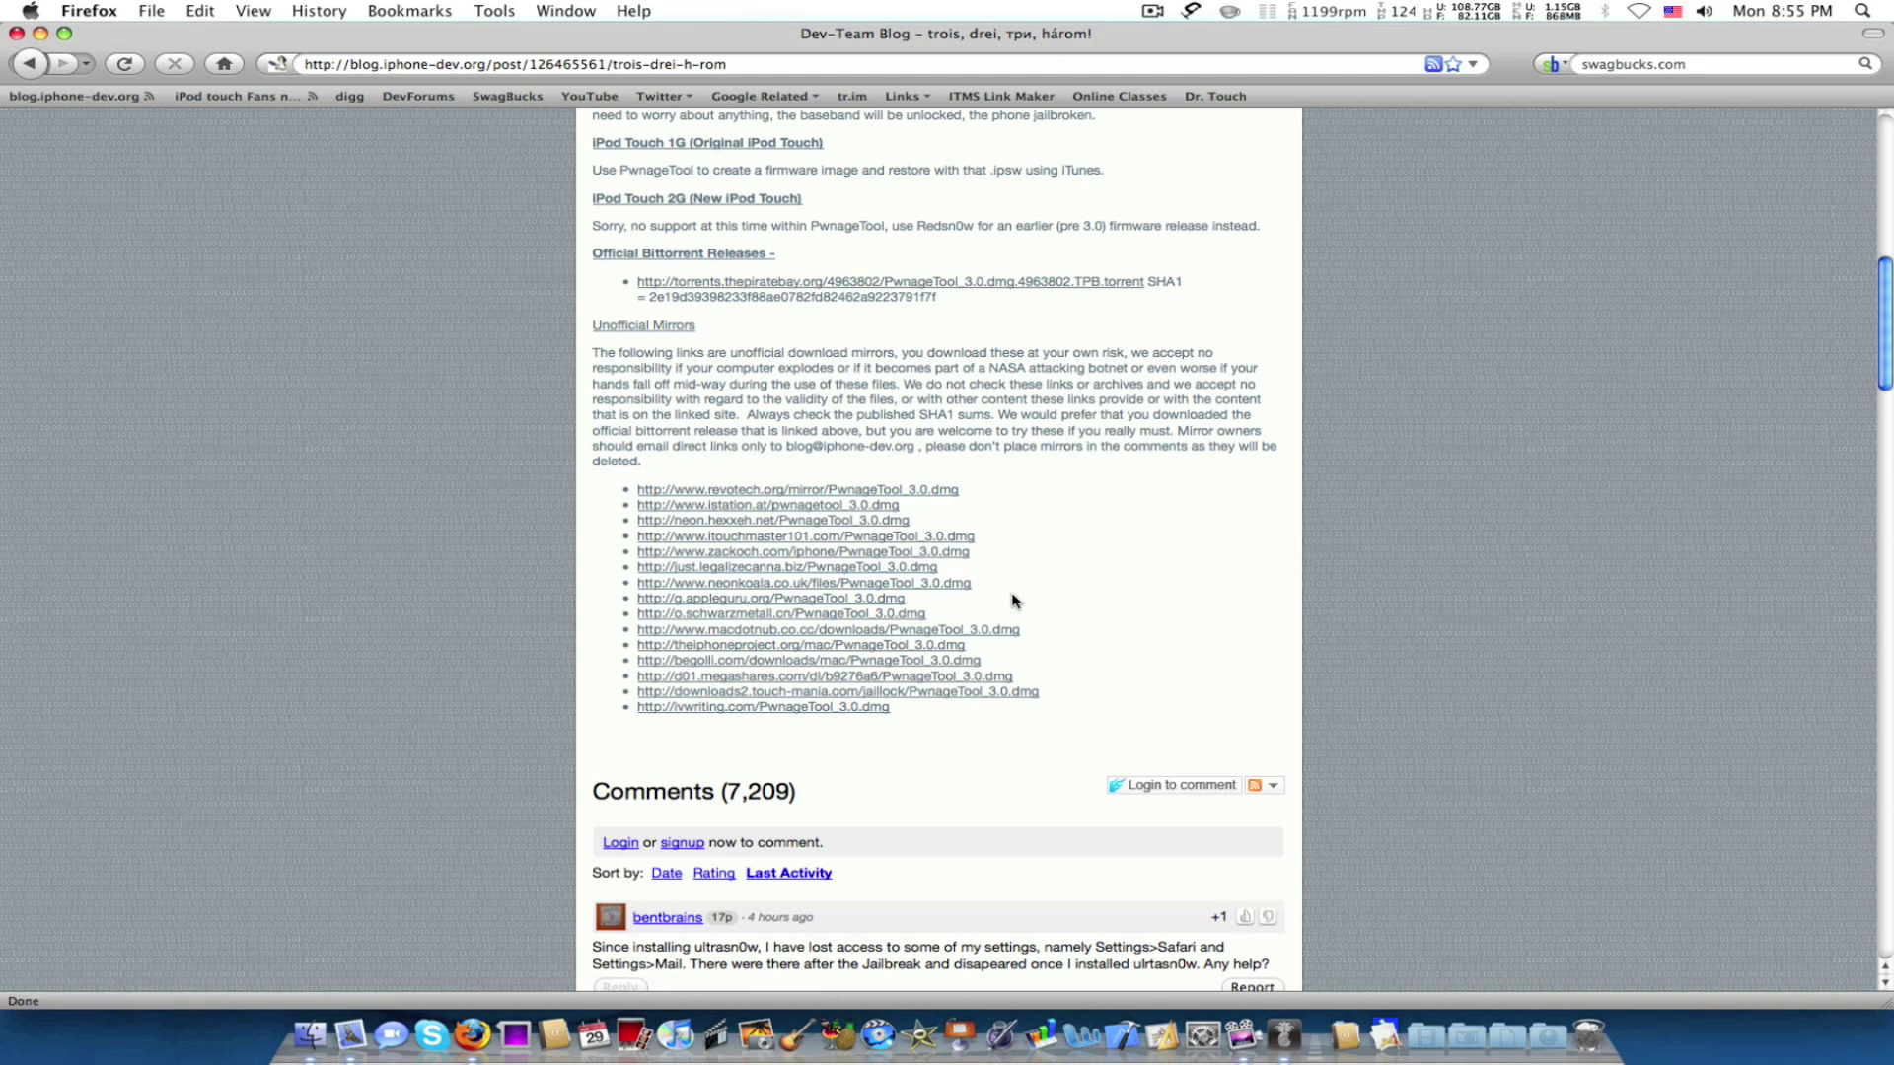
triple_click(987, 649)
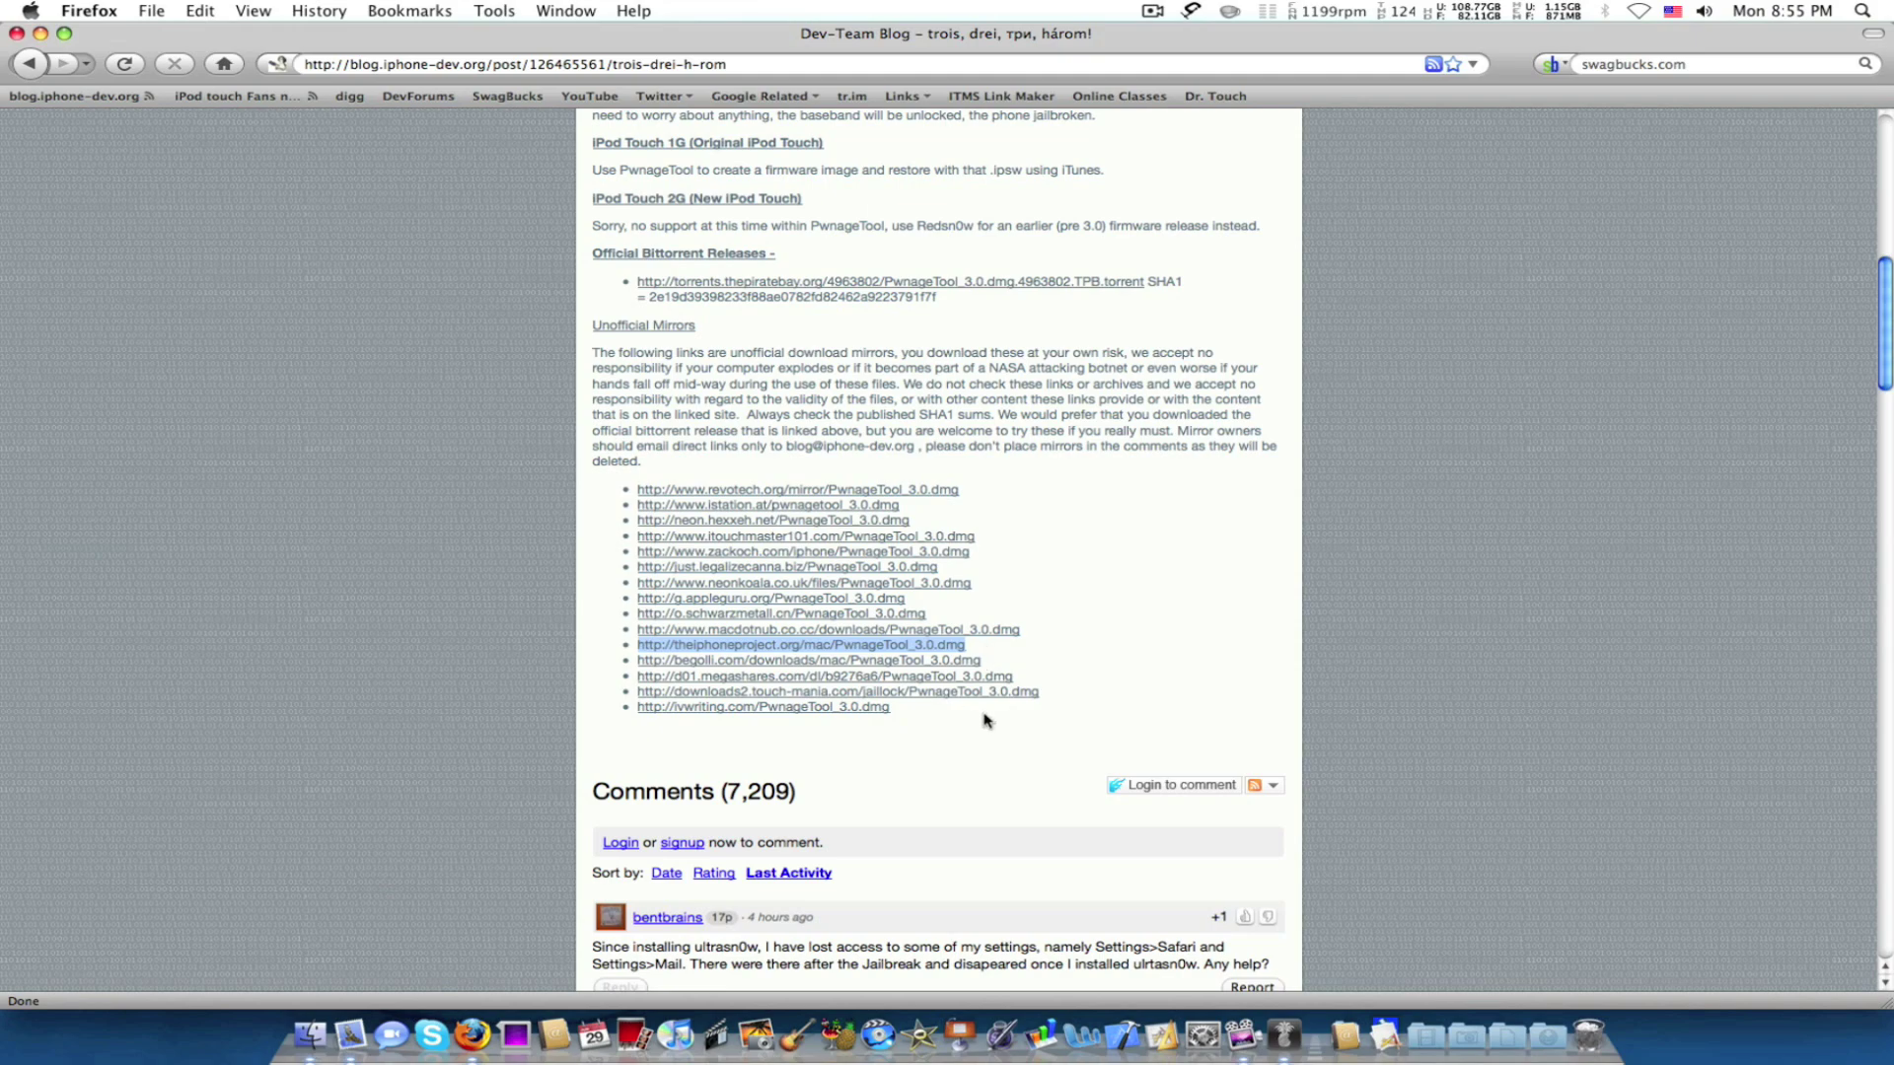
key("F9")
left_click(1636, 626)
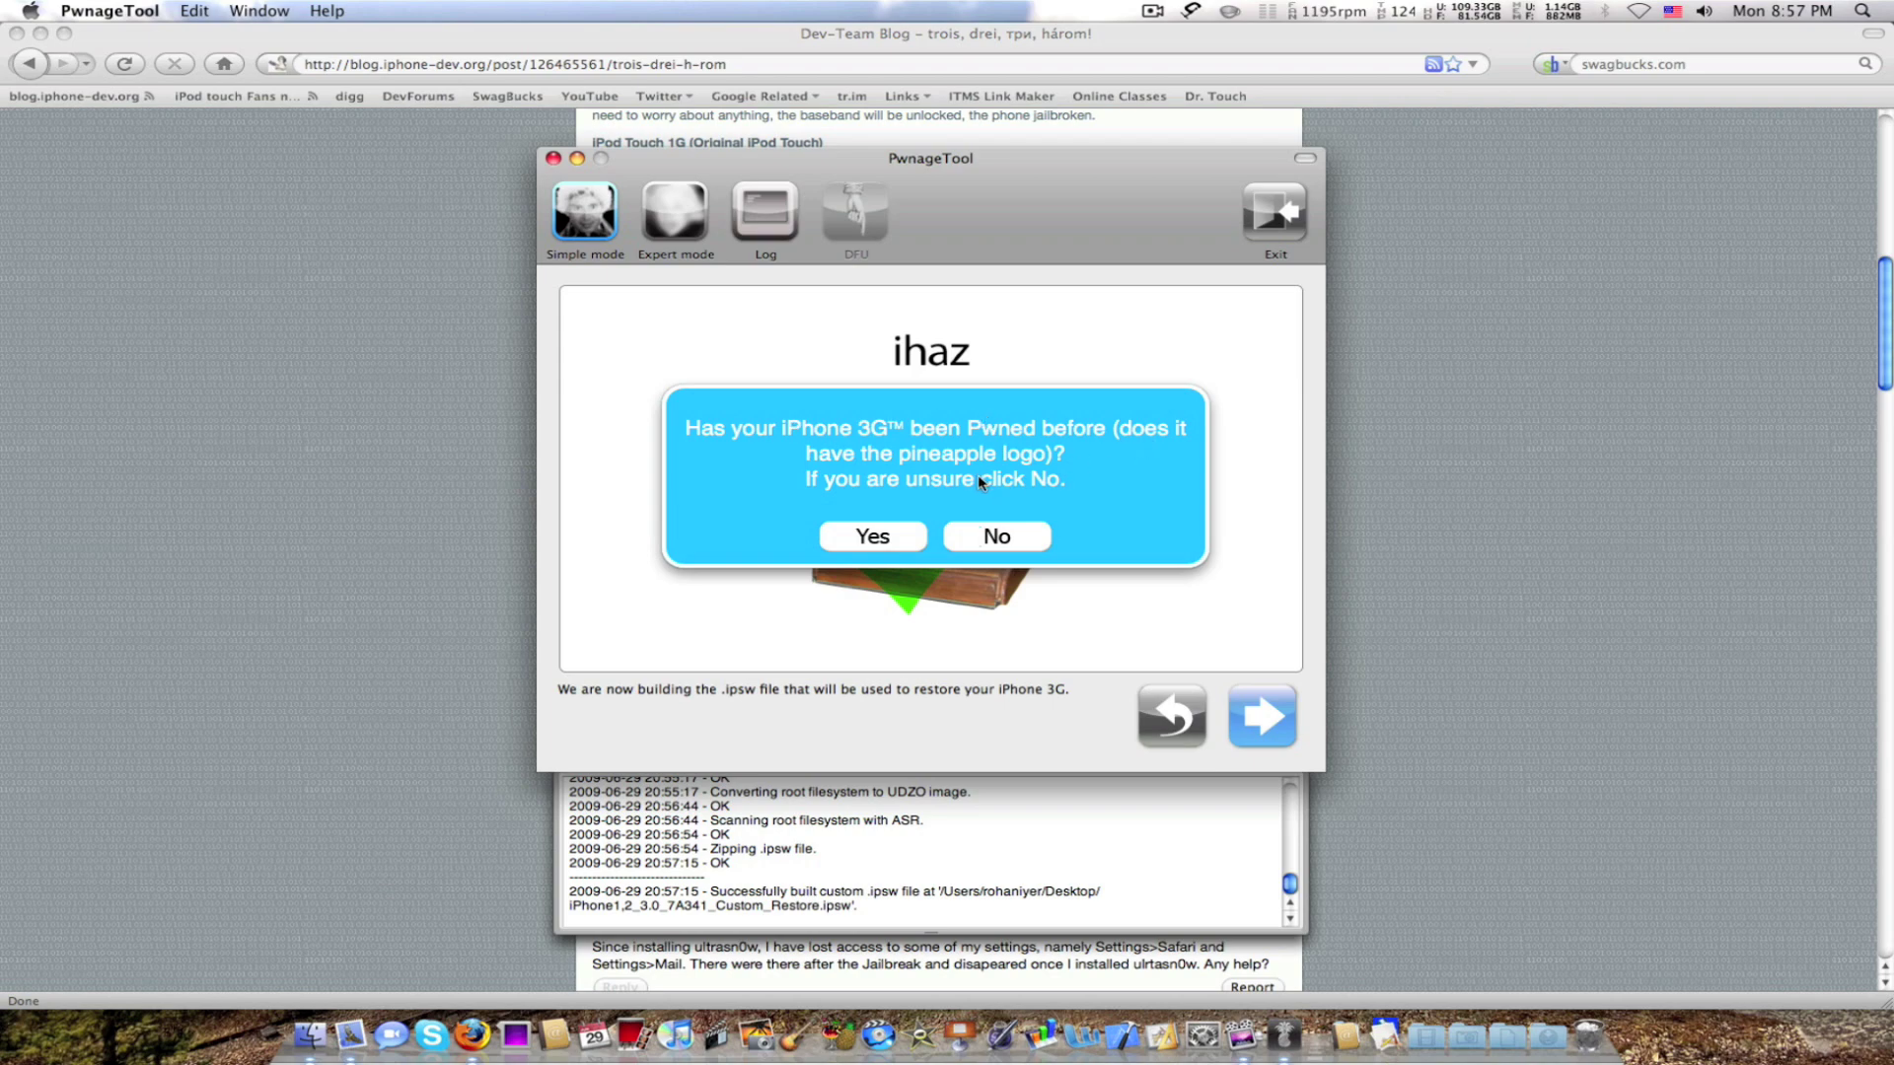
- Answer No to the 'been Pwned before' prompt to start the DFU-mode instructions
left_click(1005, 529)
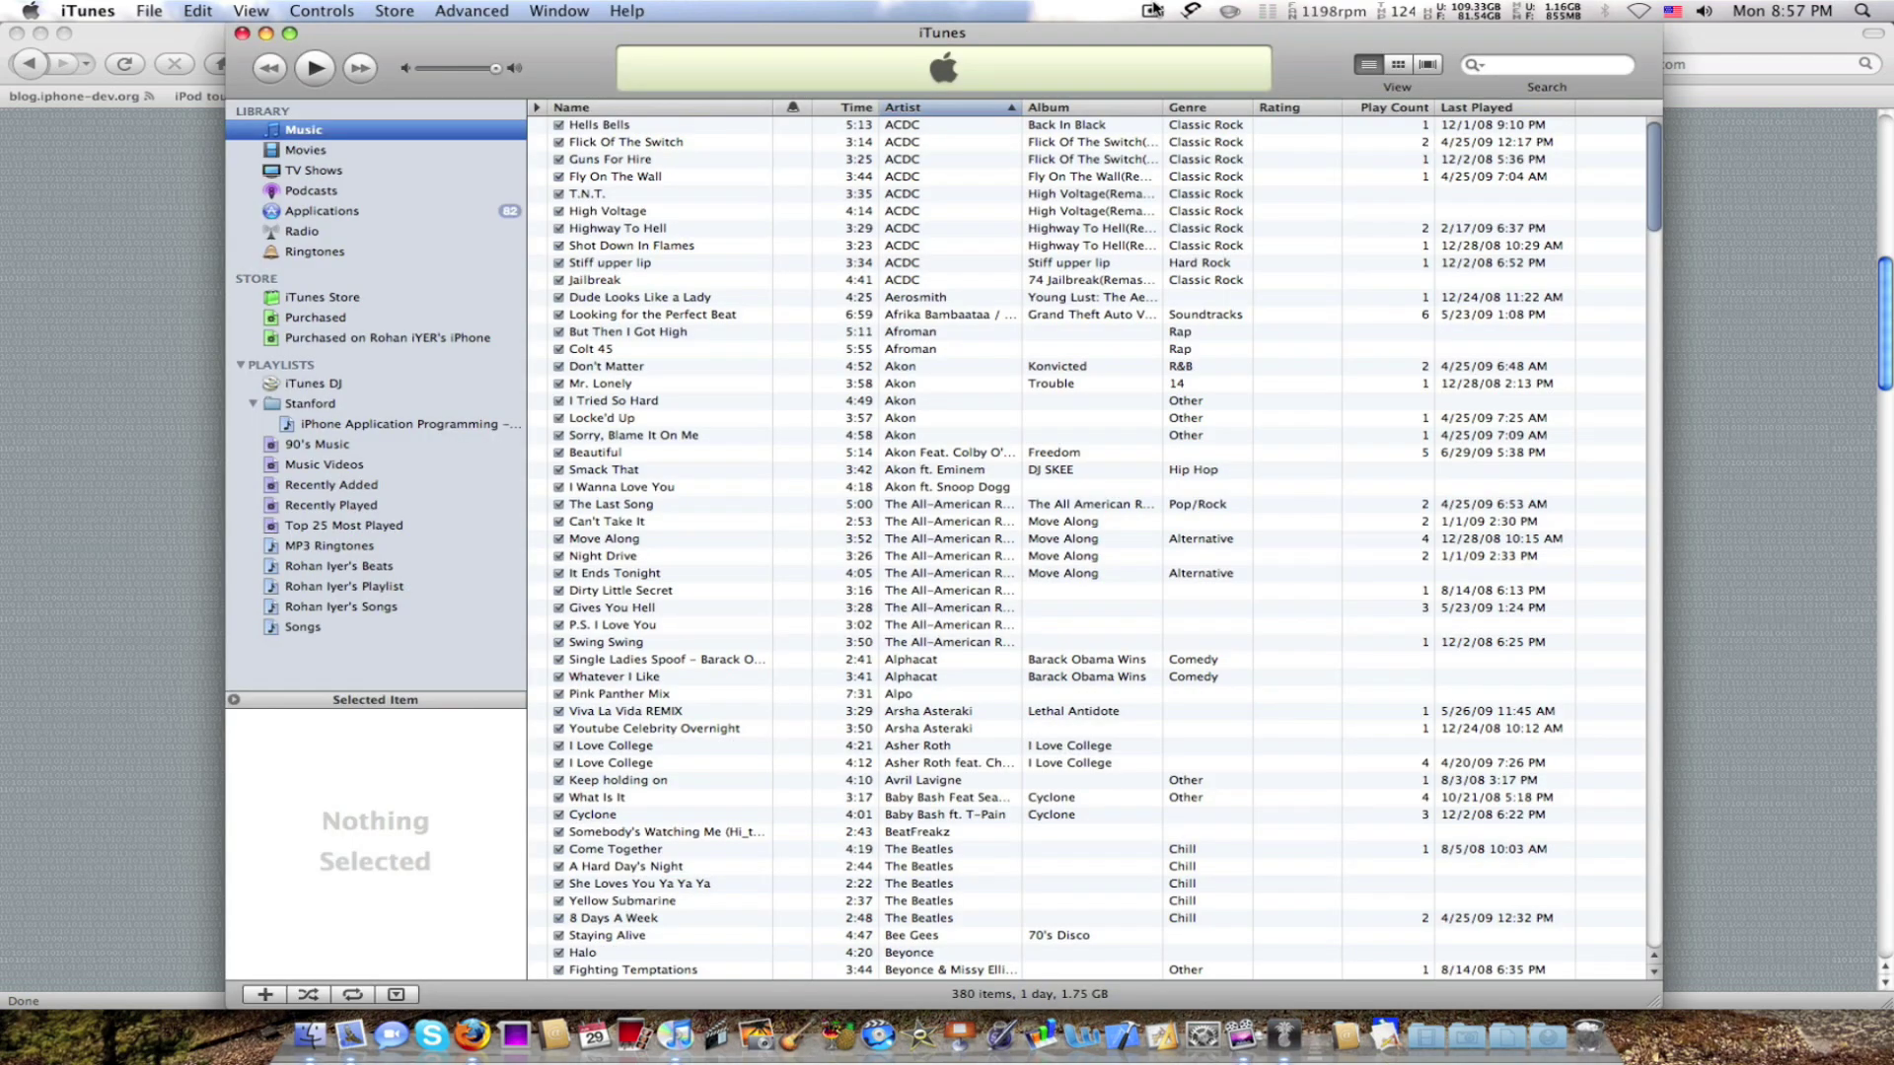
left_click(1152, 11)
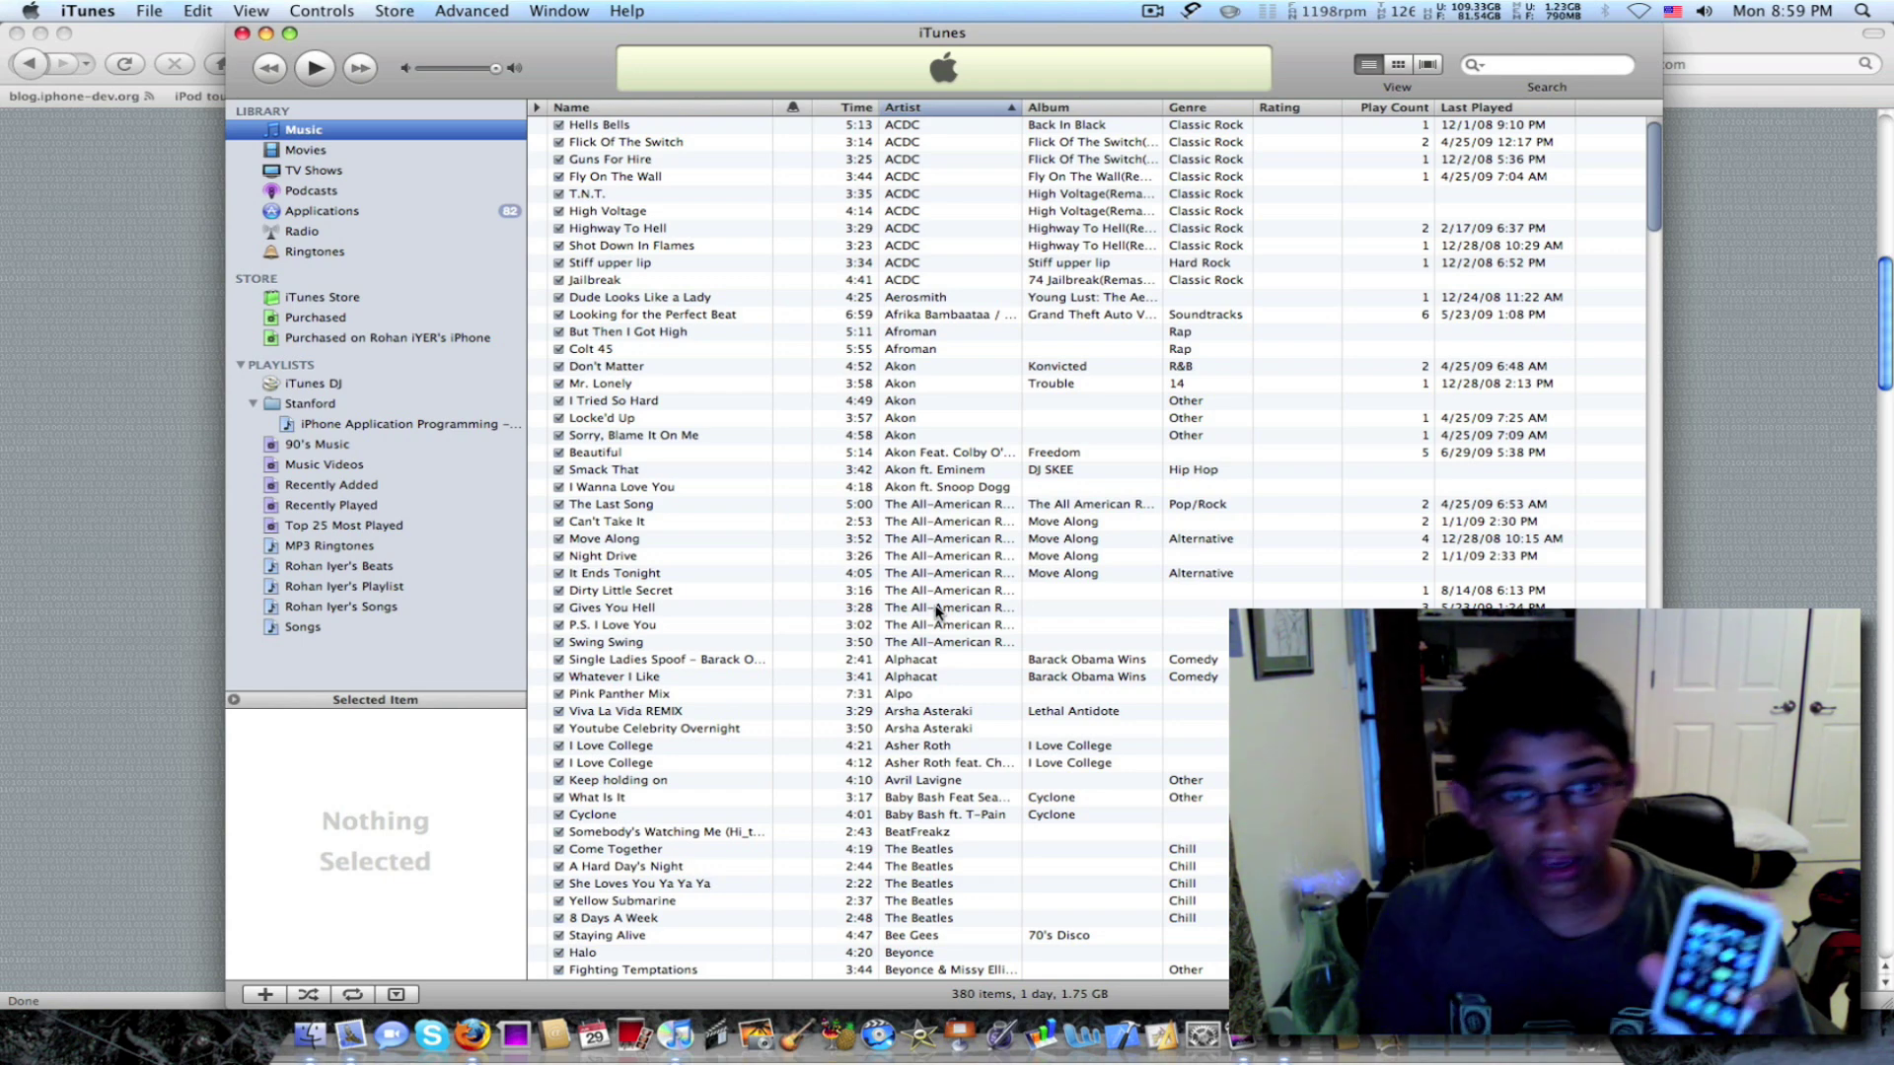
- Follow PwnageTool's DFU instructions and dismiss the iTunes 1621 error
key("F9")
left_click(836, 708)
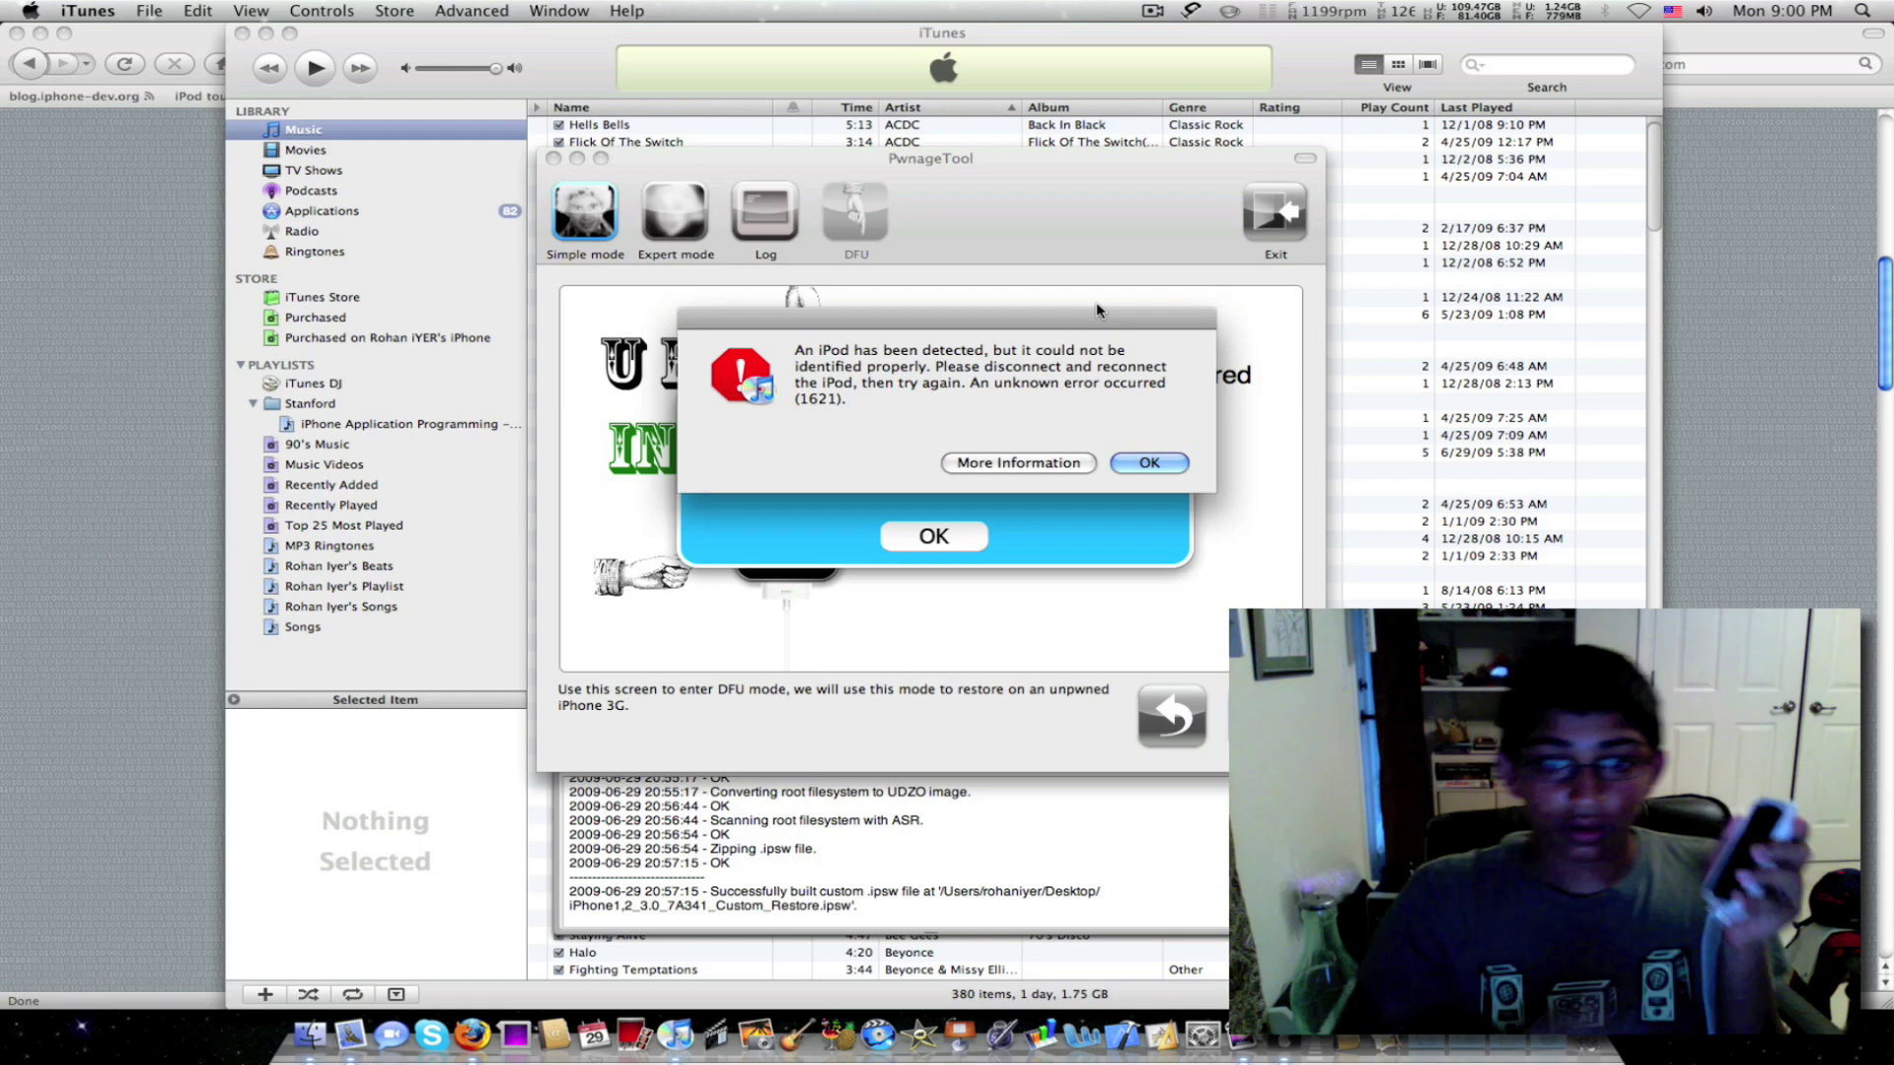
left_click(1149, 462)
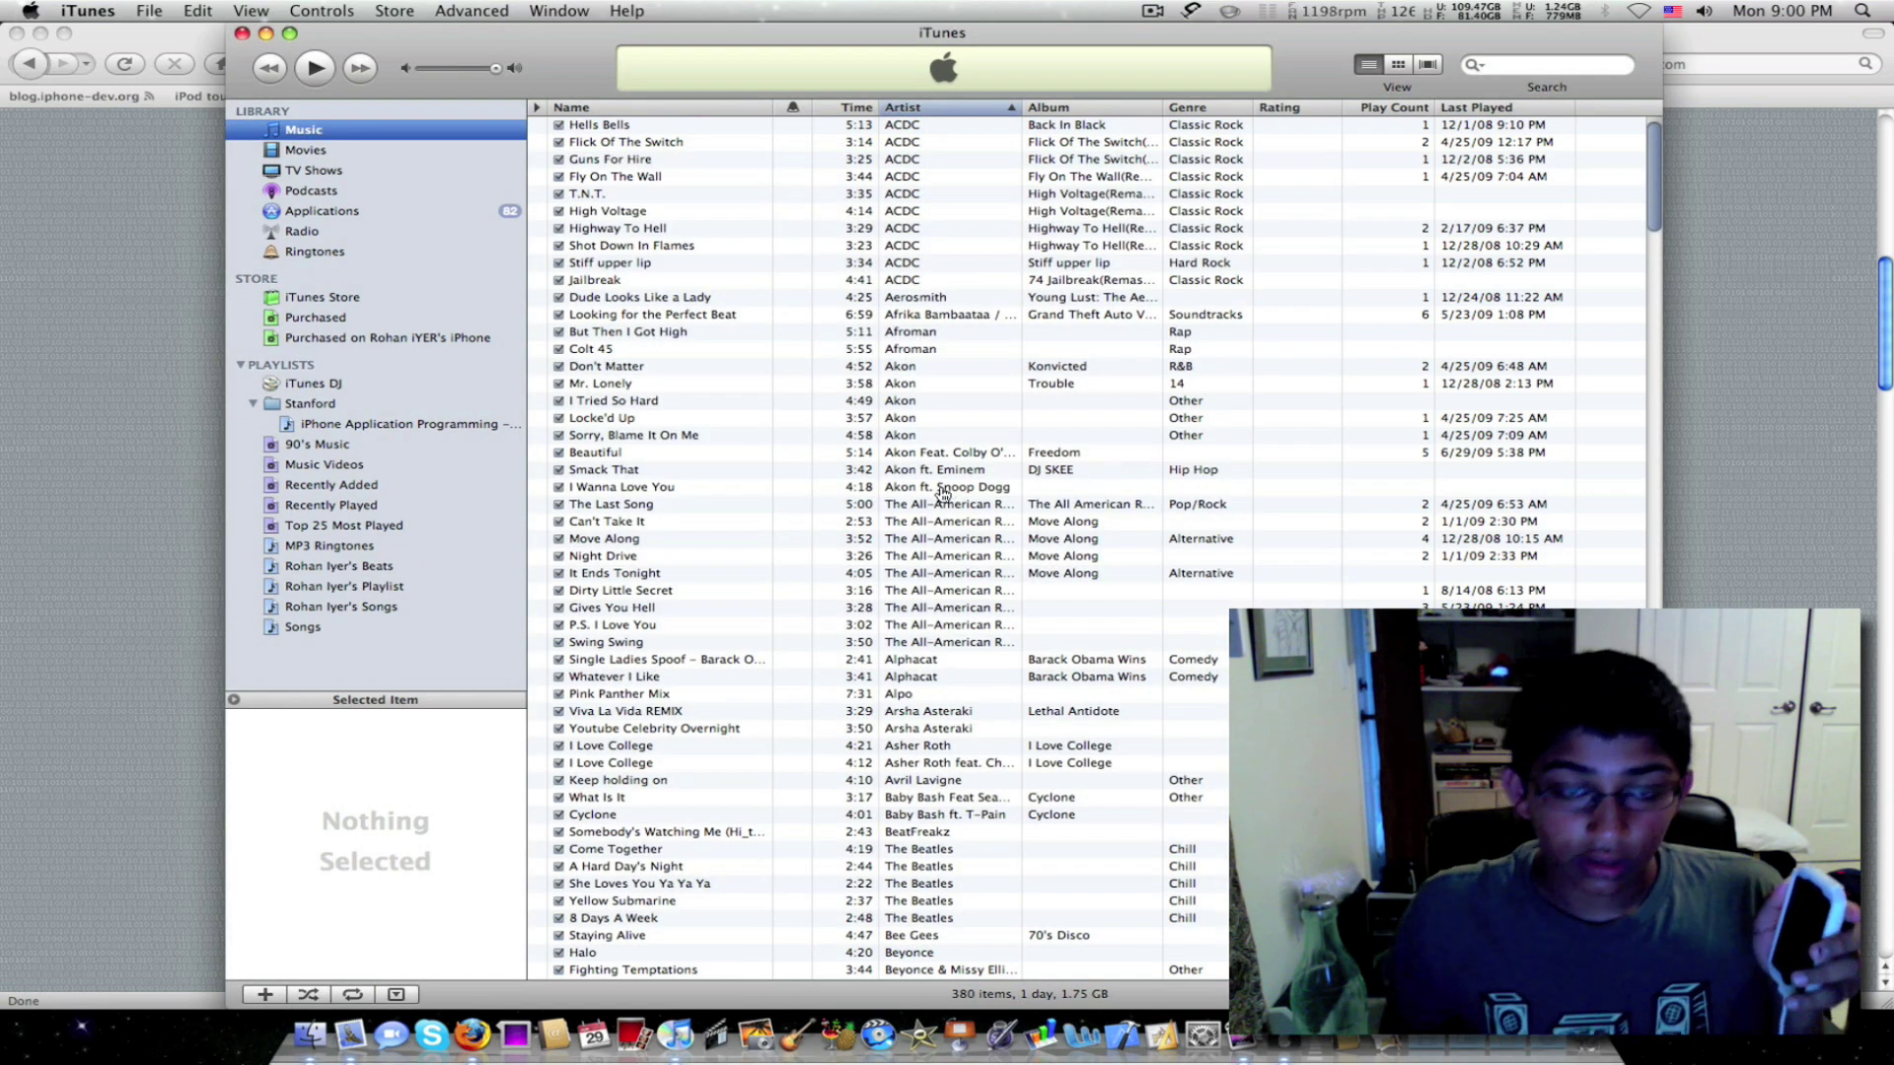
- Acknowledge PwnageTool's DFU-success message and reveal the desktop with the custom IPSW
key("F9")
left_click(1202, 806)
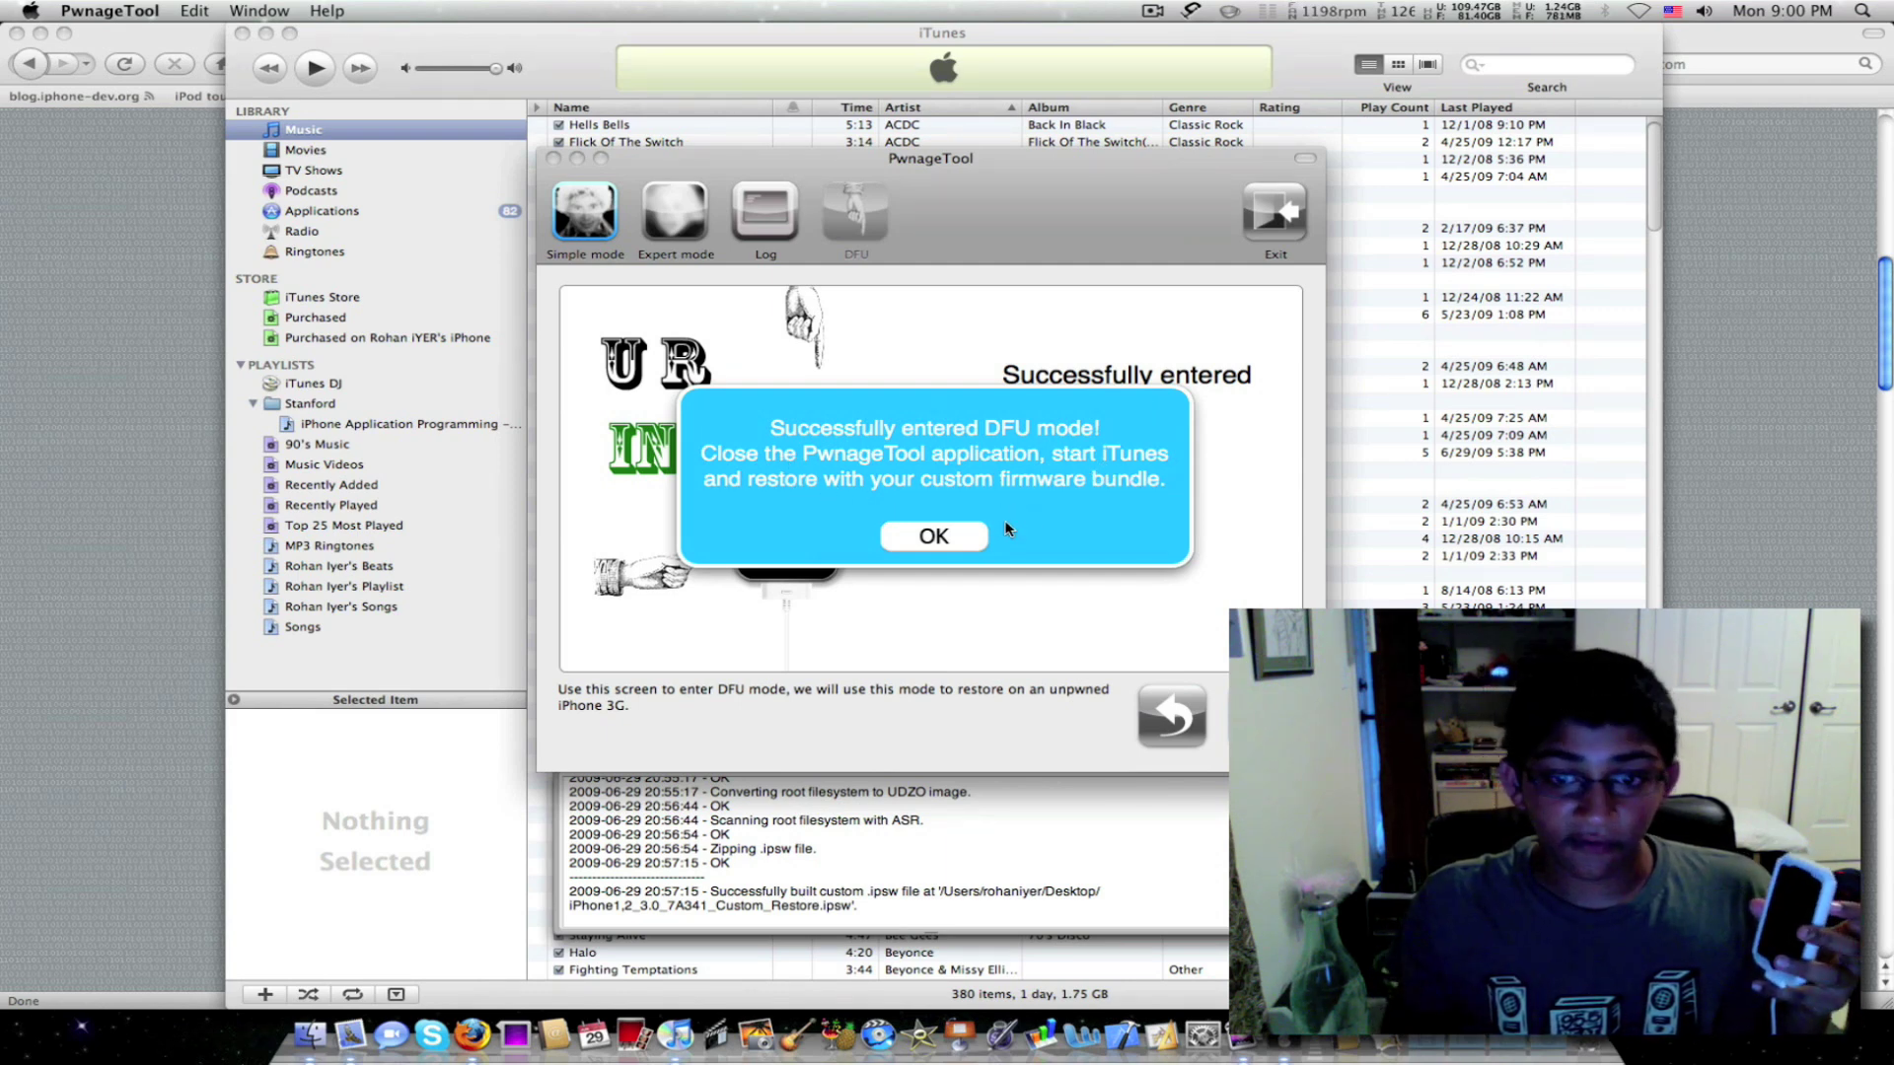
left_click(933, 536)
key("F11")
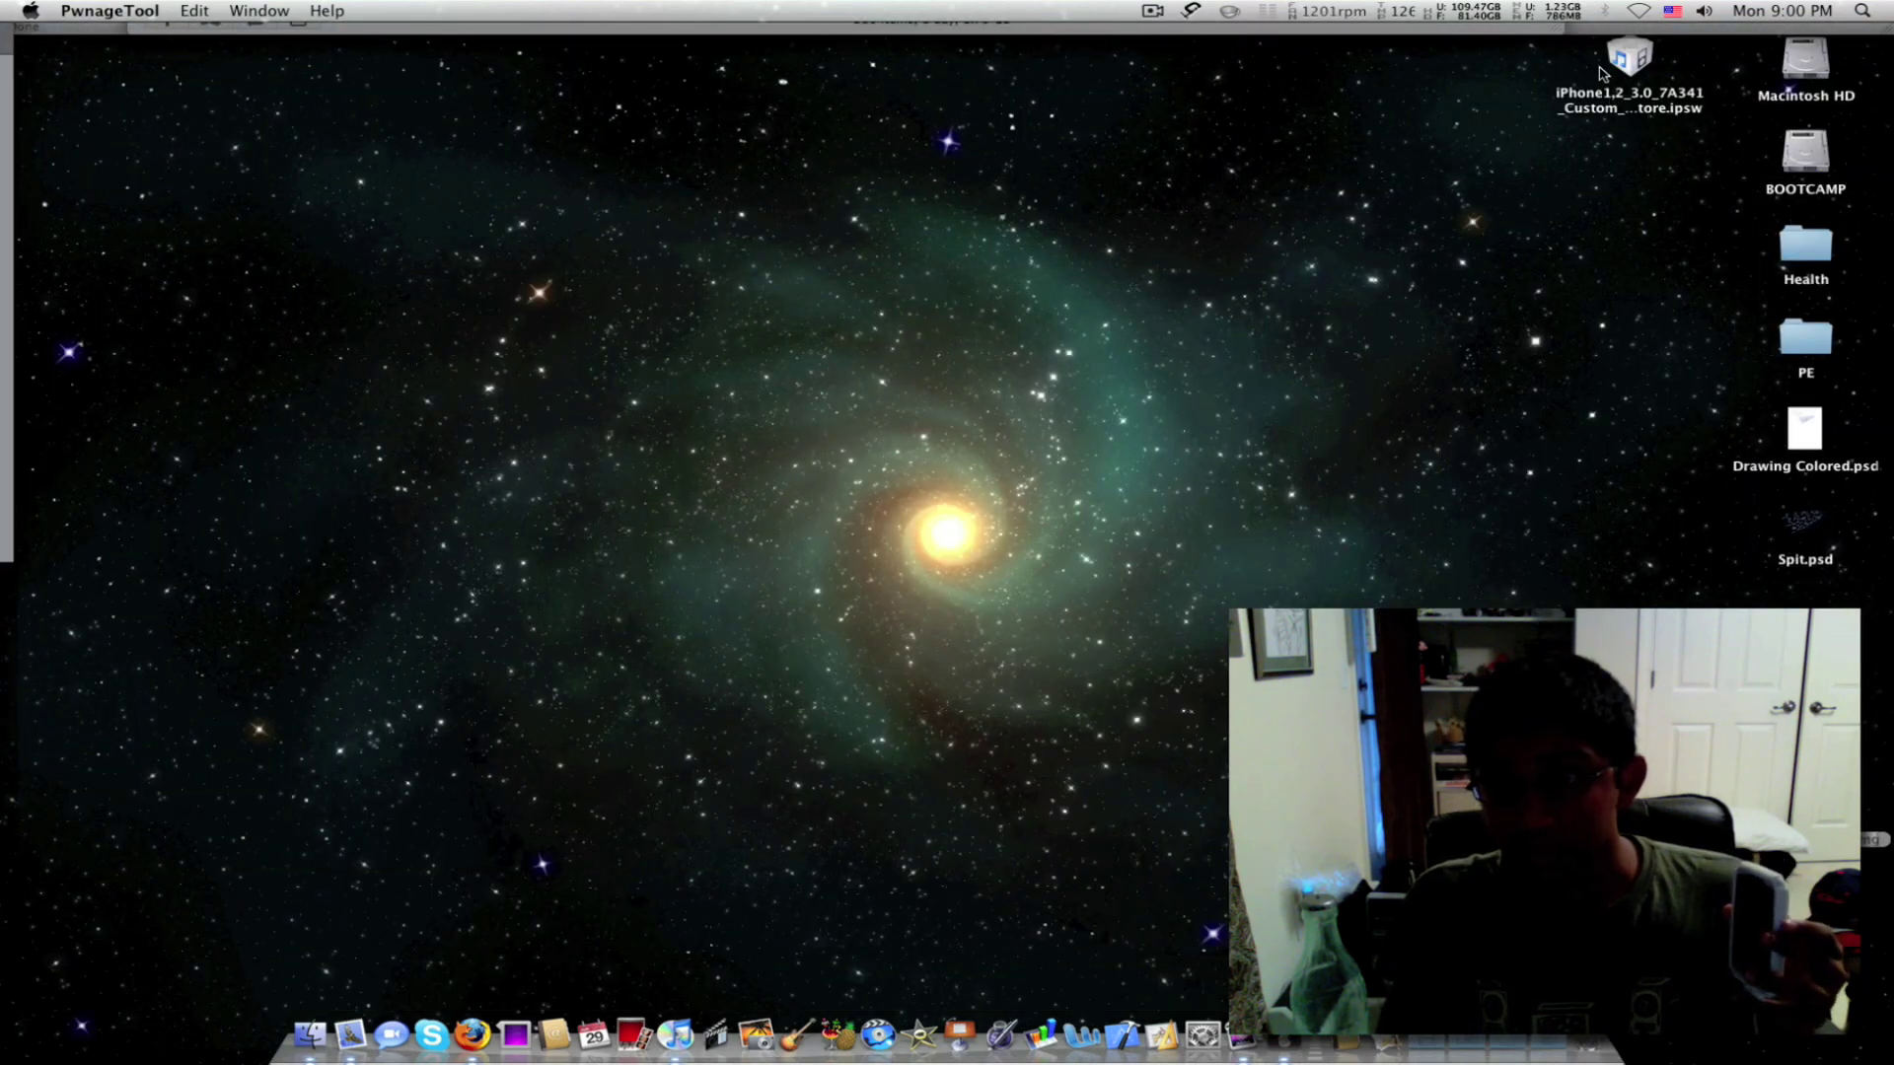
- Bring iTunes forward, dismiss the recovery-mode alert and start a restore from a chosen firmware file
key("F11")
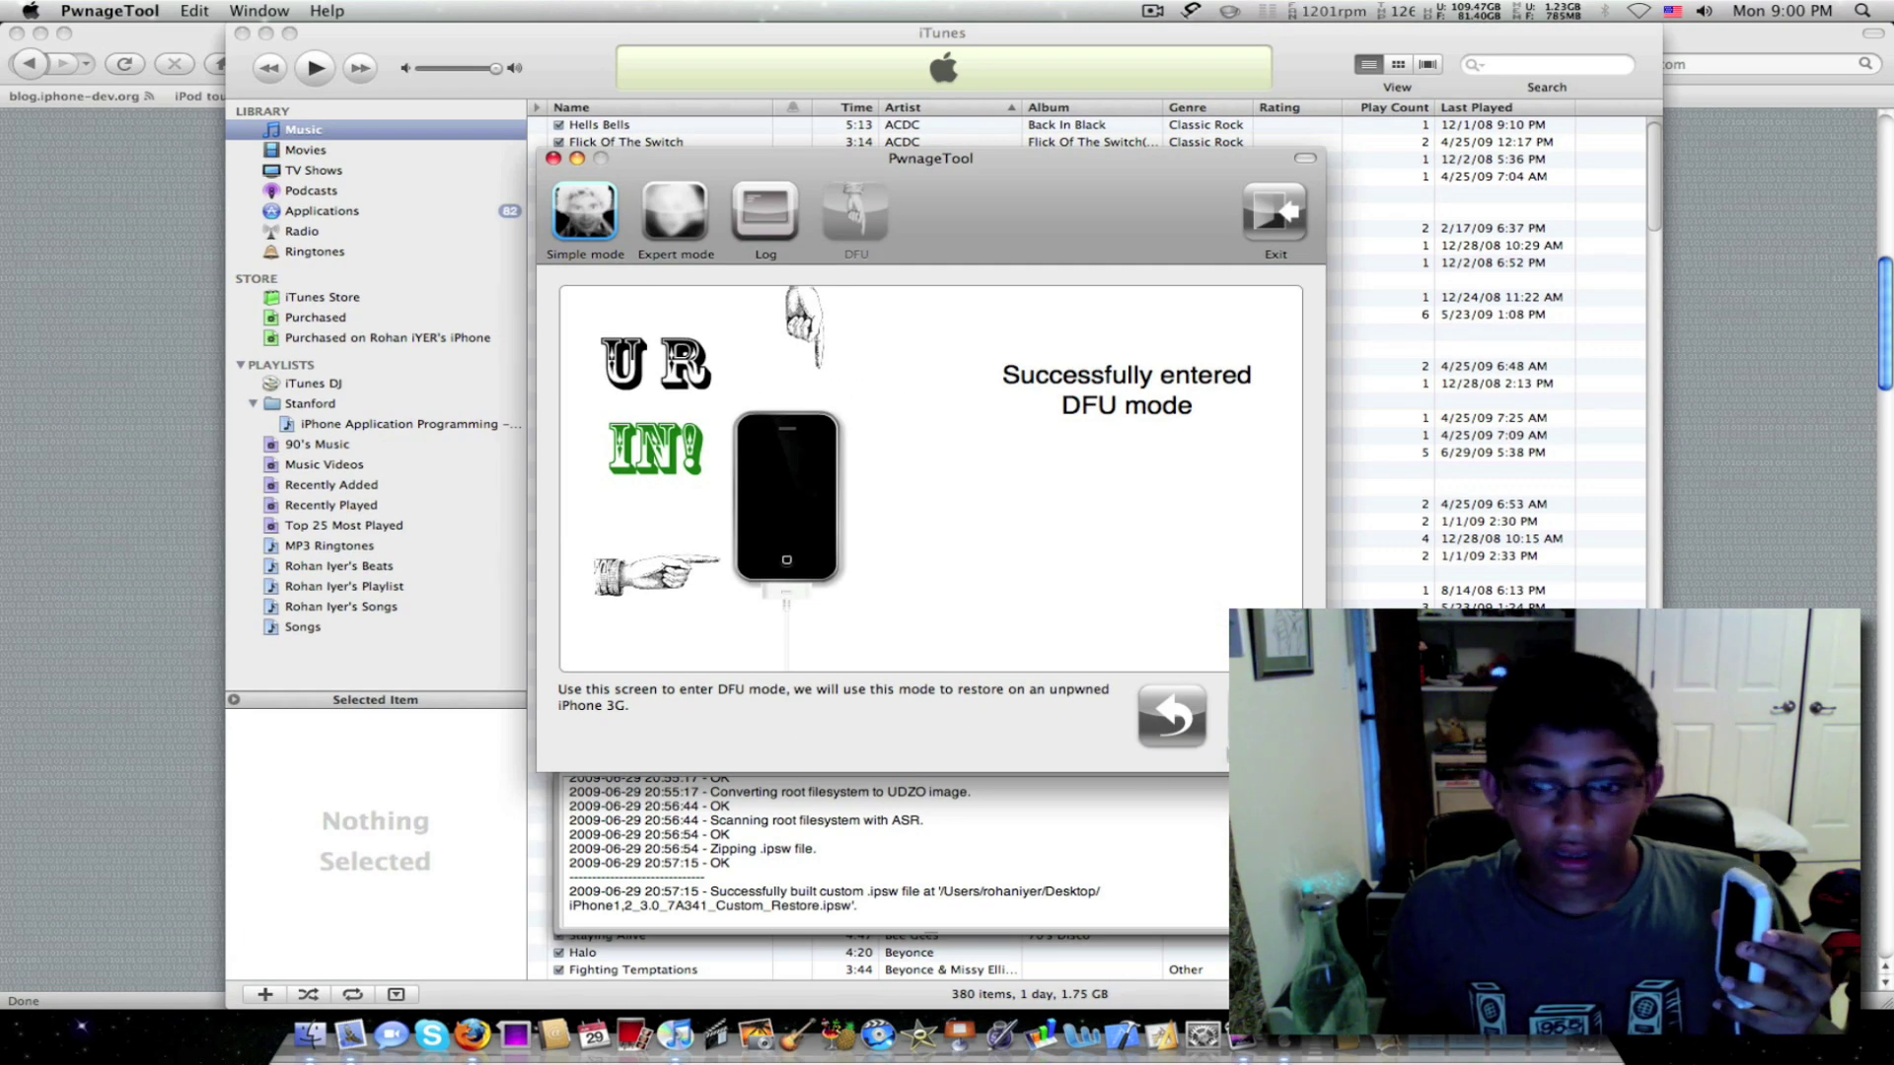
key("F9")
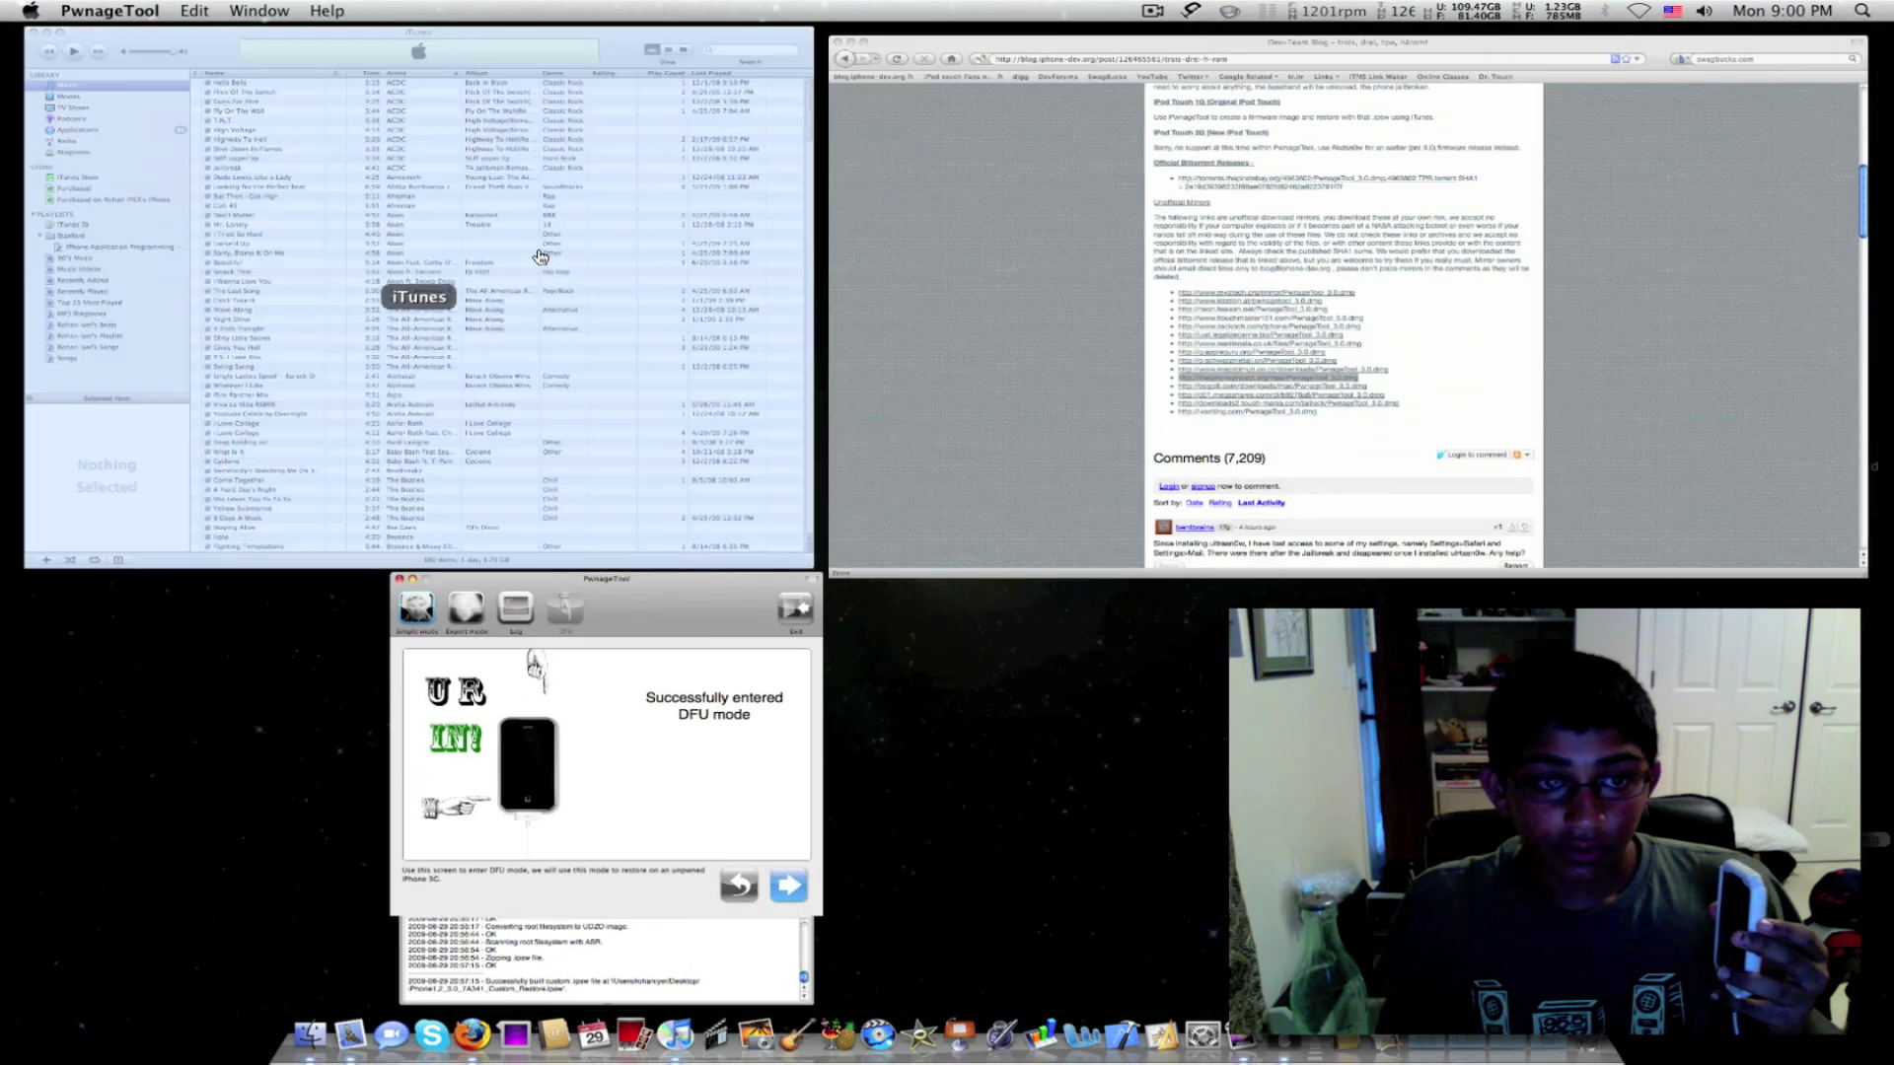
left_click(589, 281)
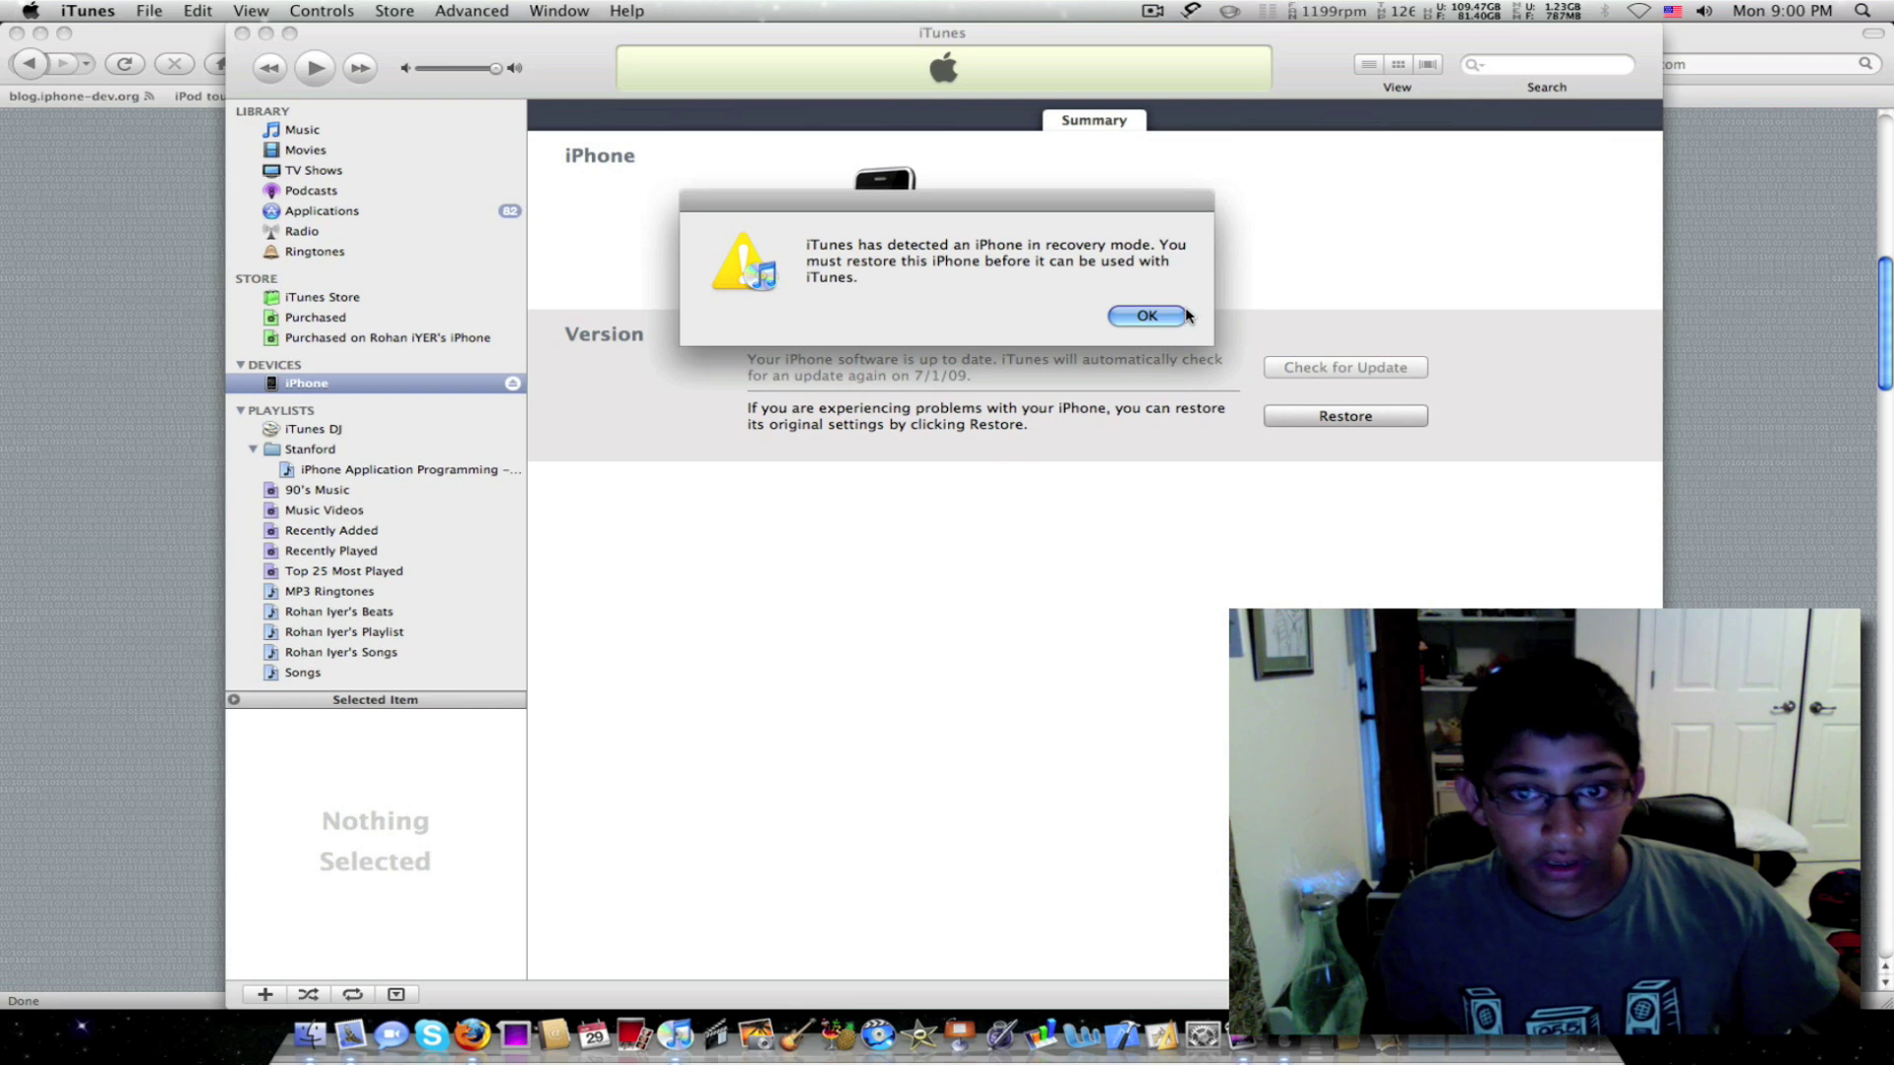
left_click(1160, 318)
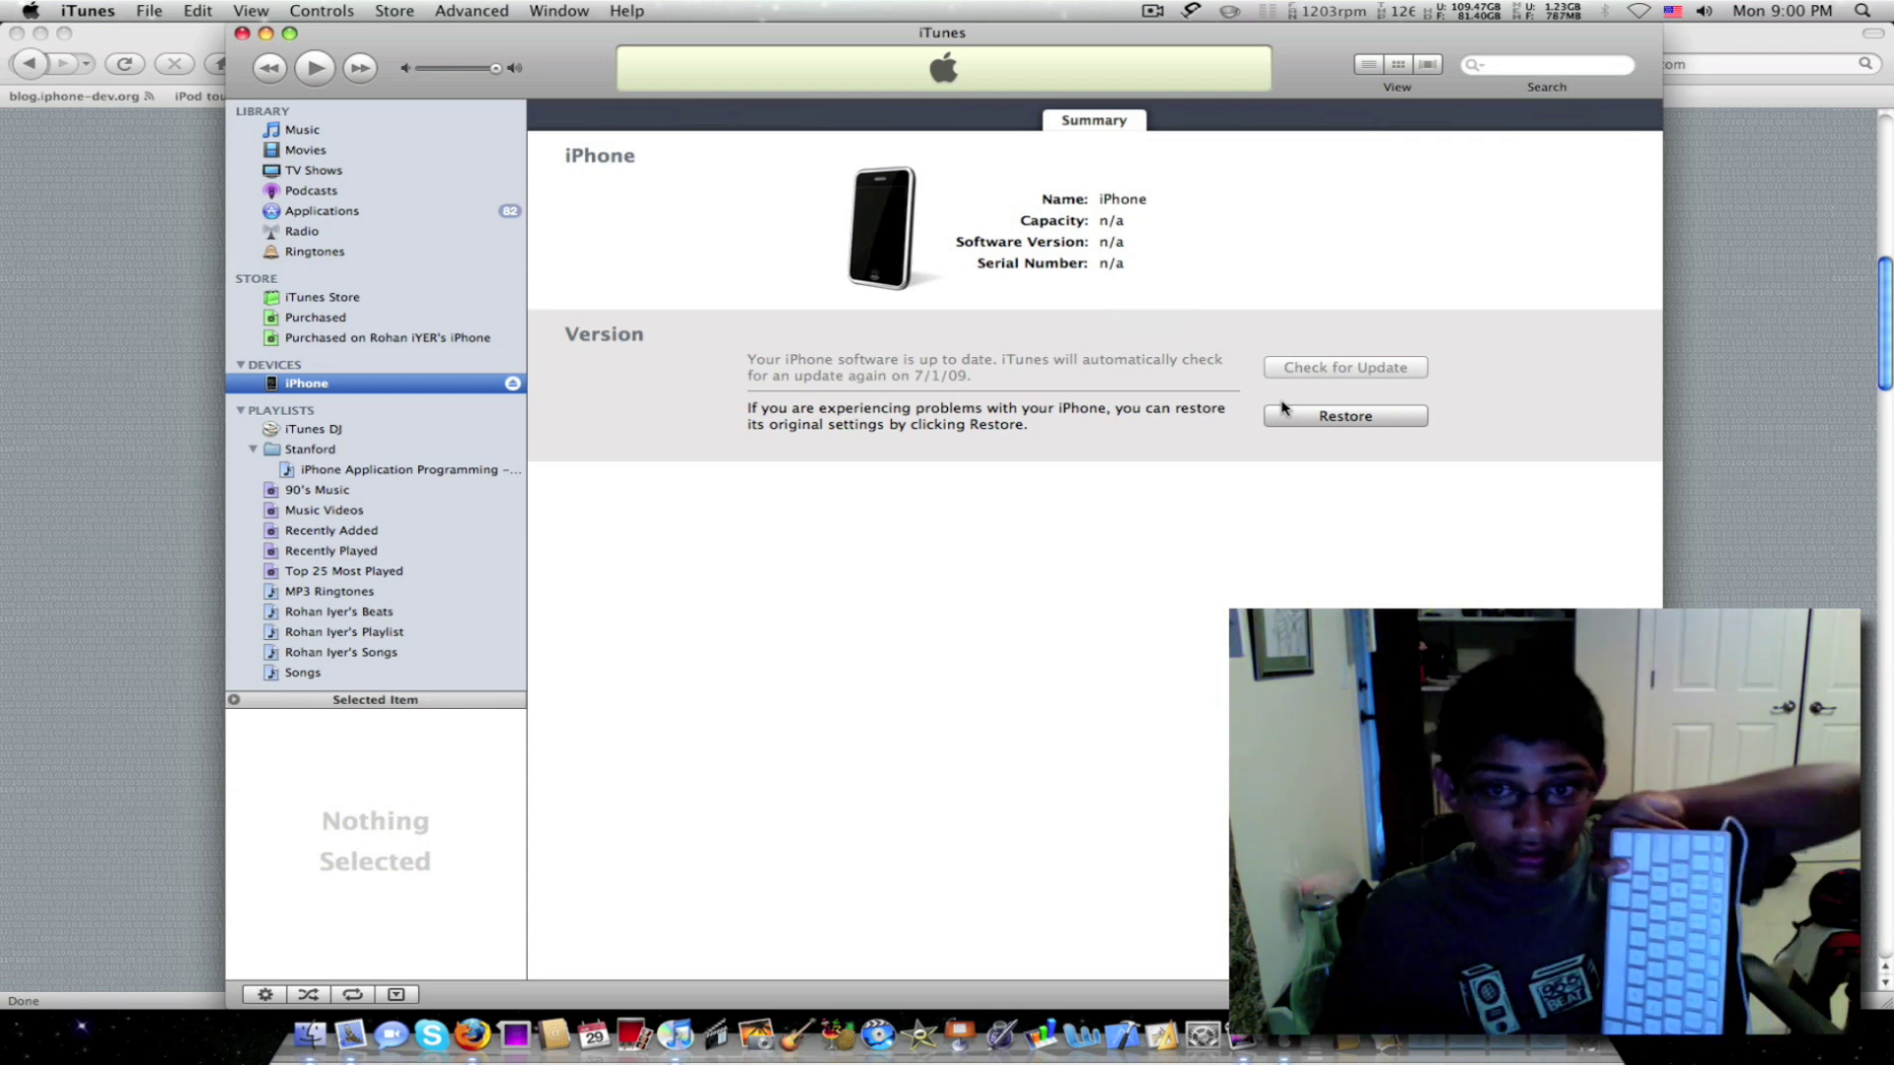
left_click(1338, 419, "alt")
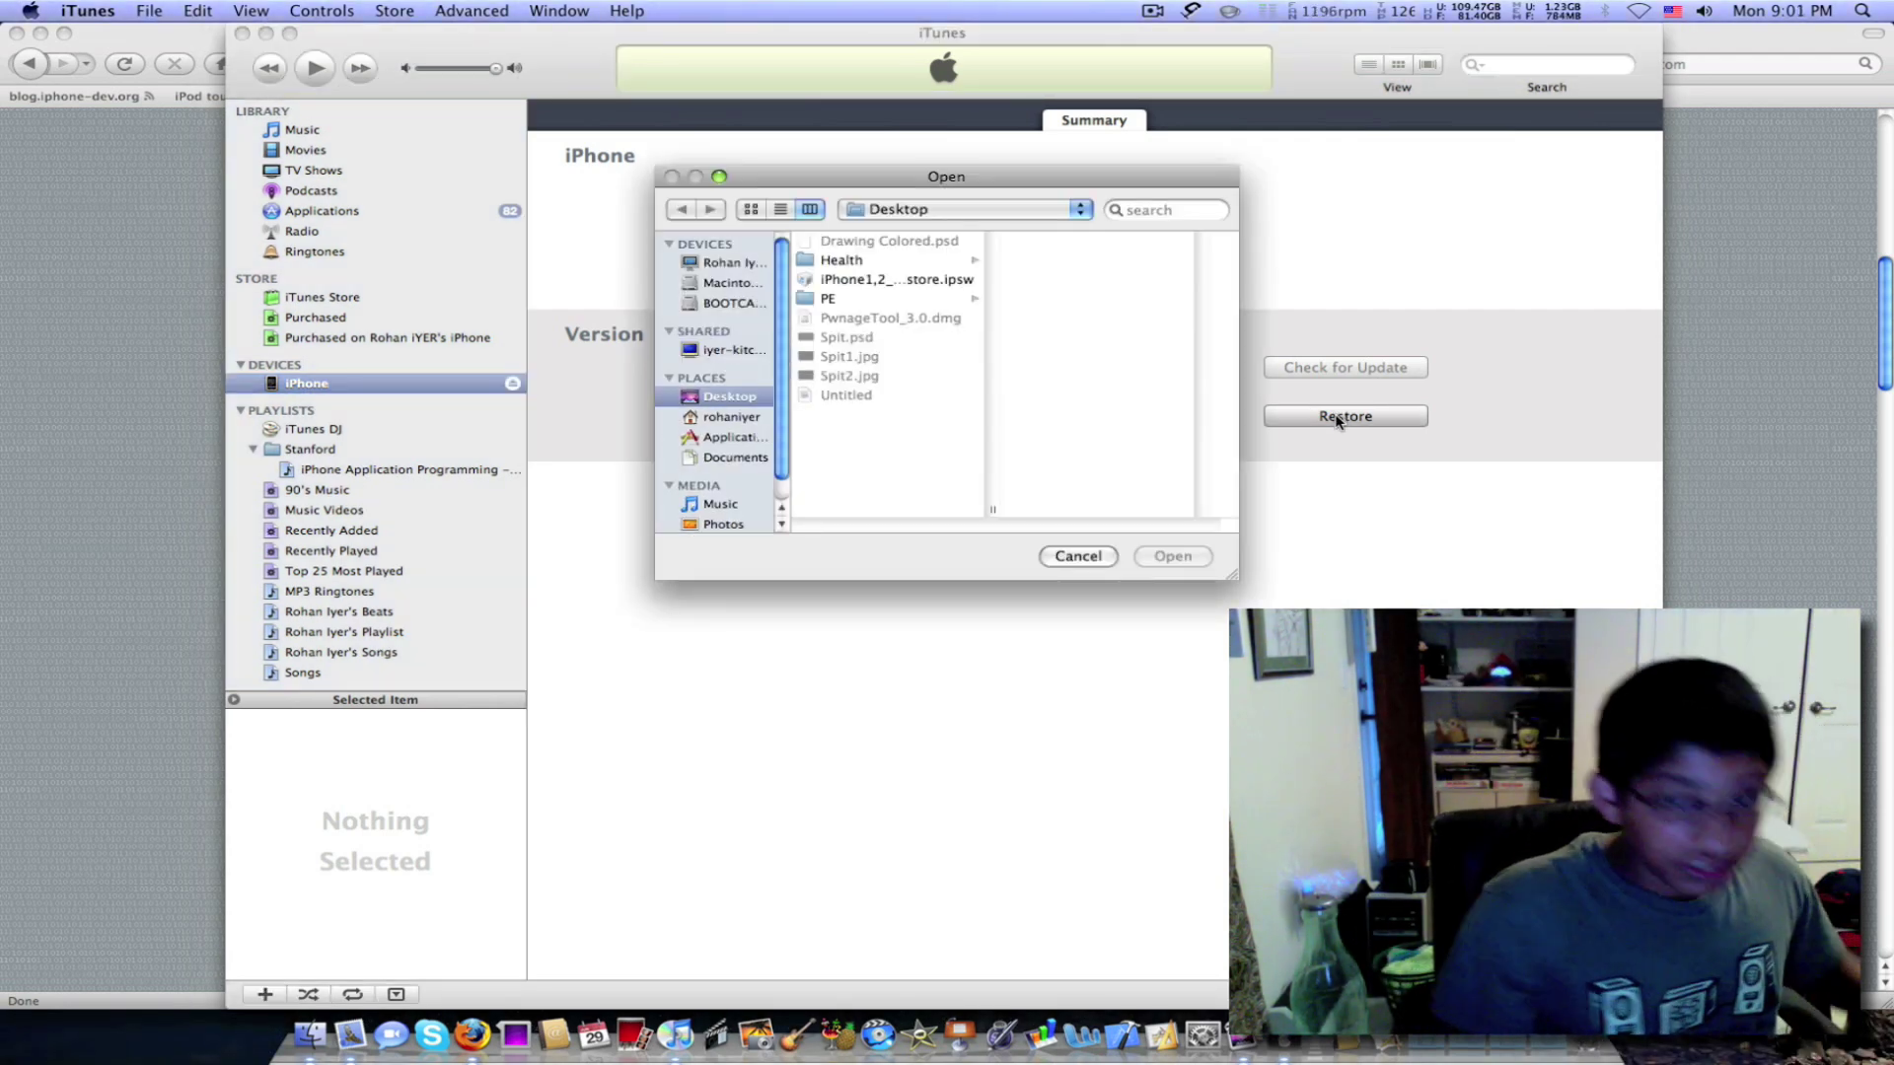
- Restore the iPhone with iPhone1,2_3.0_7A341_Custom_Restore.ipsw from the Desktop
left_click(874, 280)
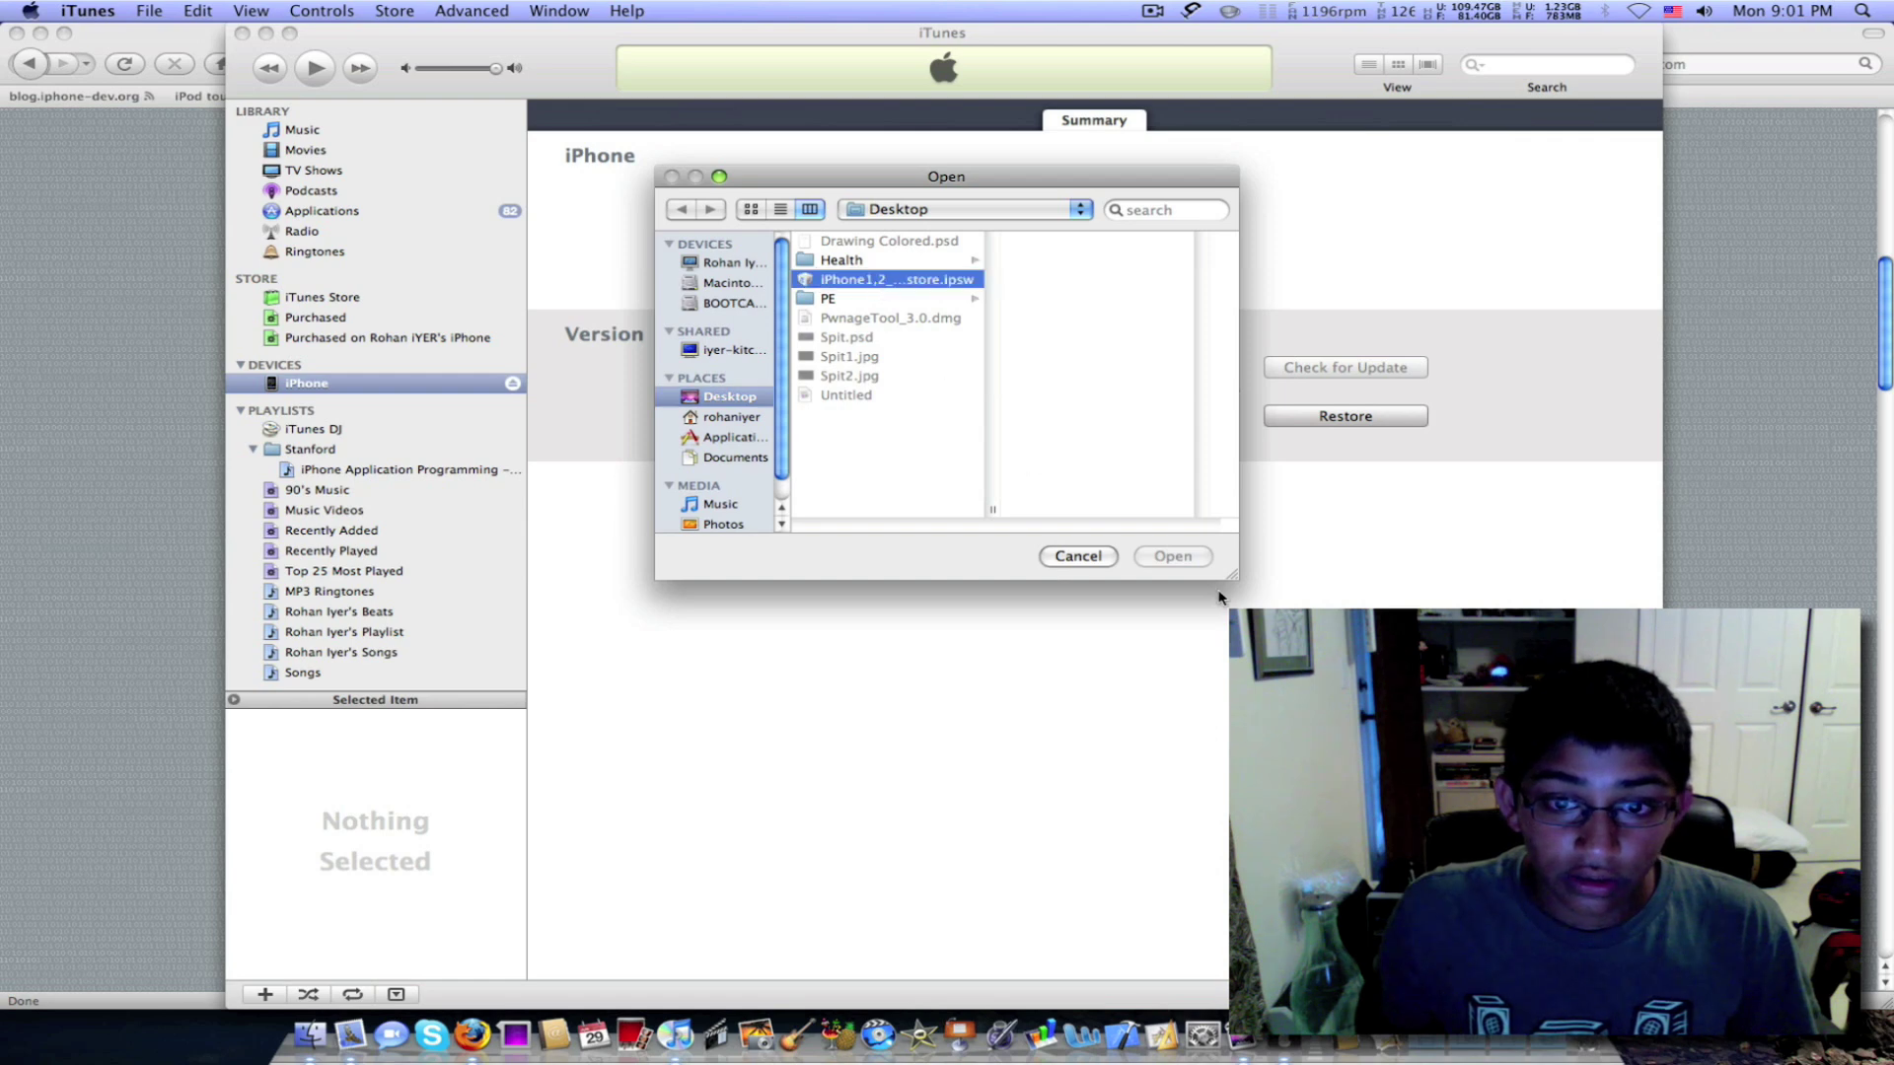
left_click(1183, 555)
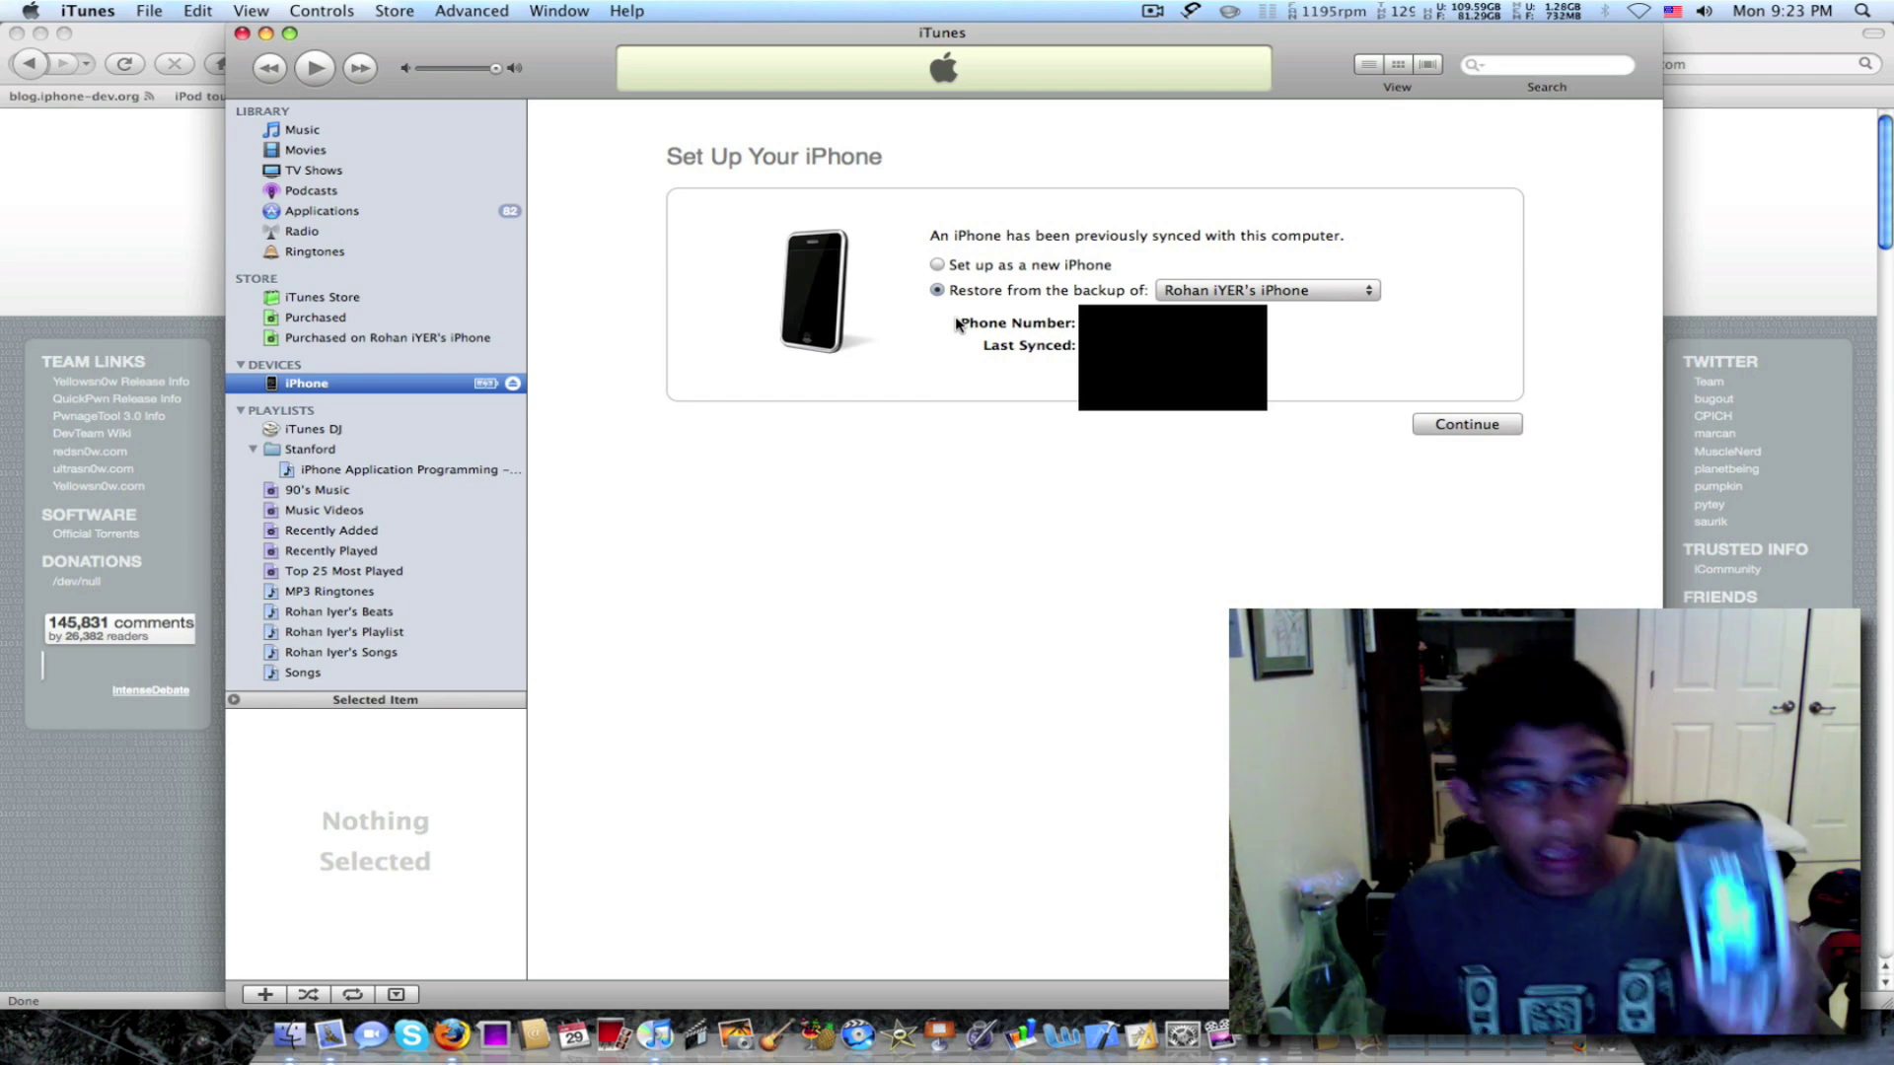
- Set up as a new iPhone with contacts and applications auto-sync both unchecked
left_click(937, 265)
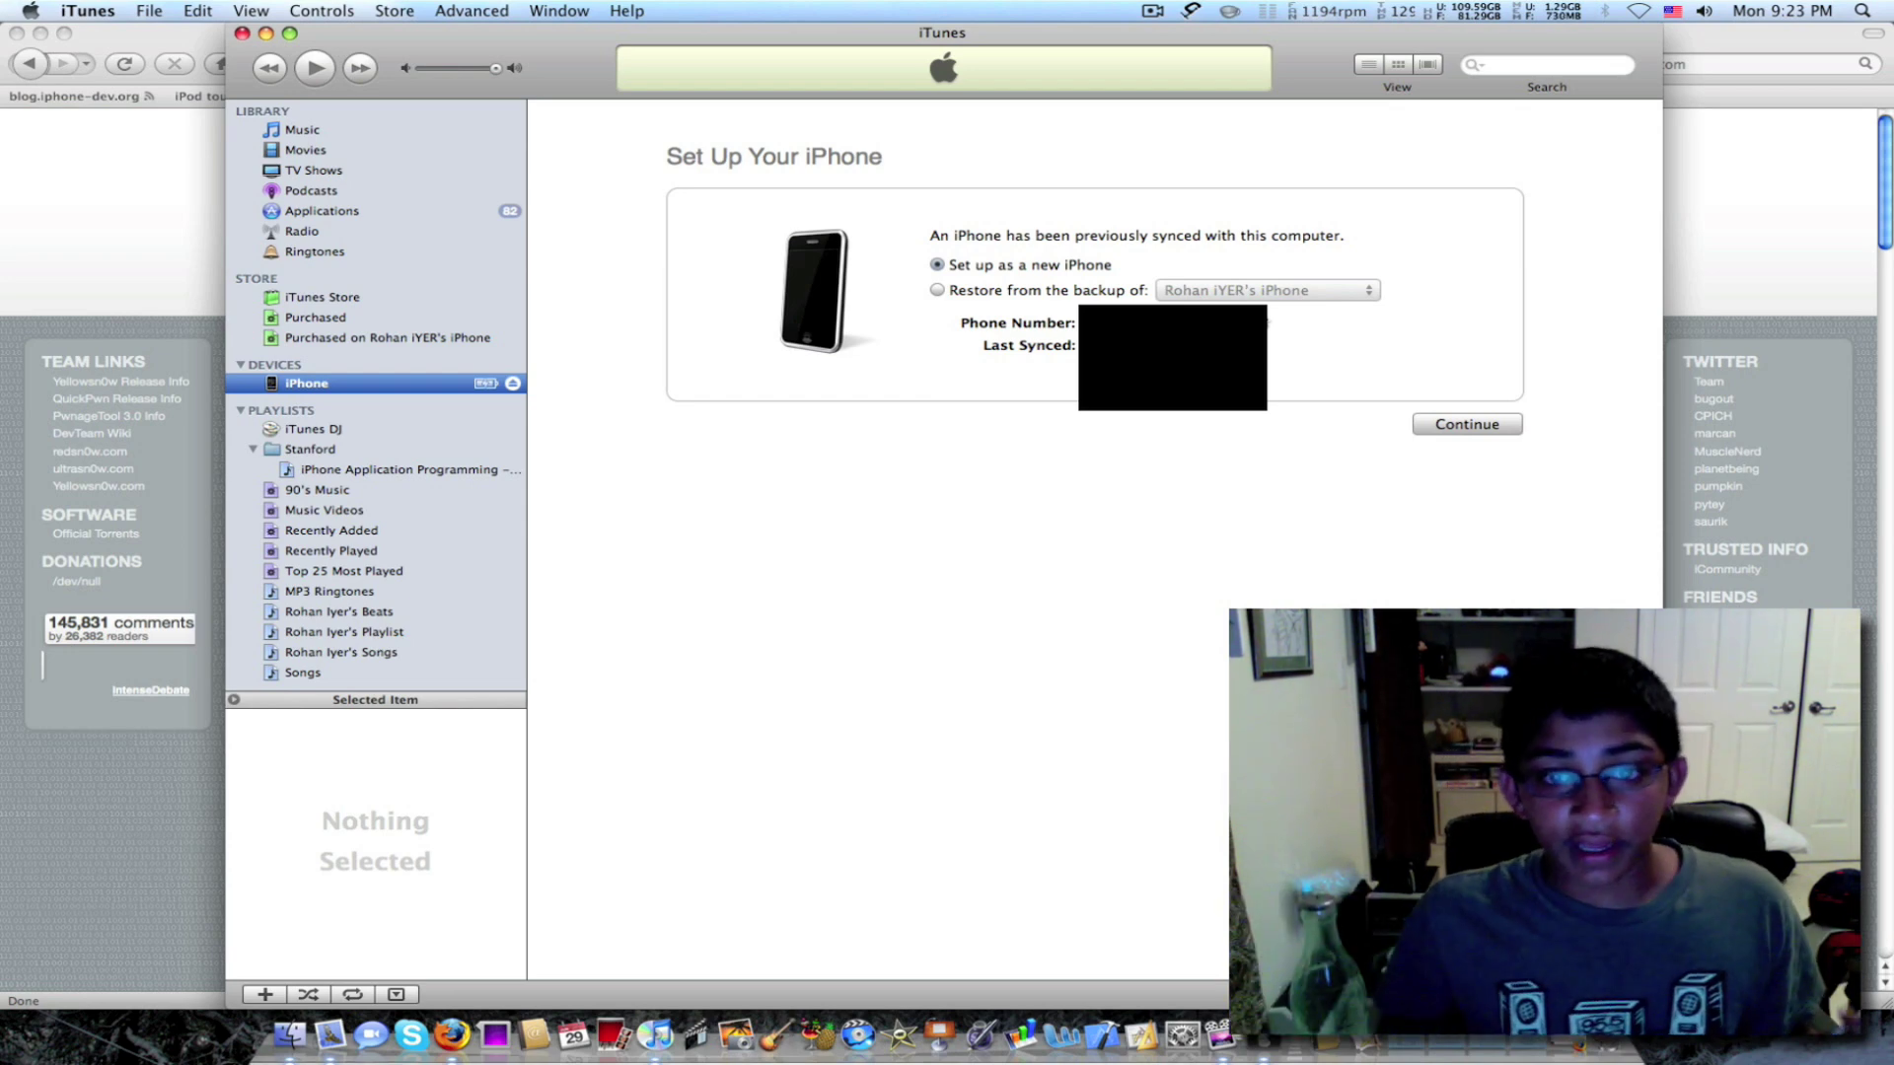
left_click(1468, 426)
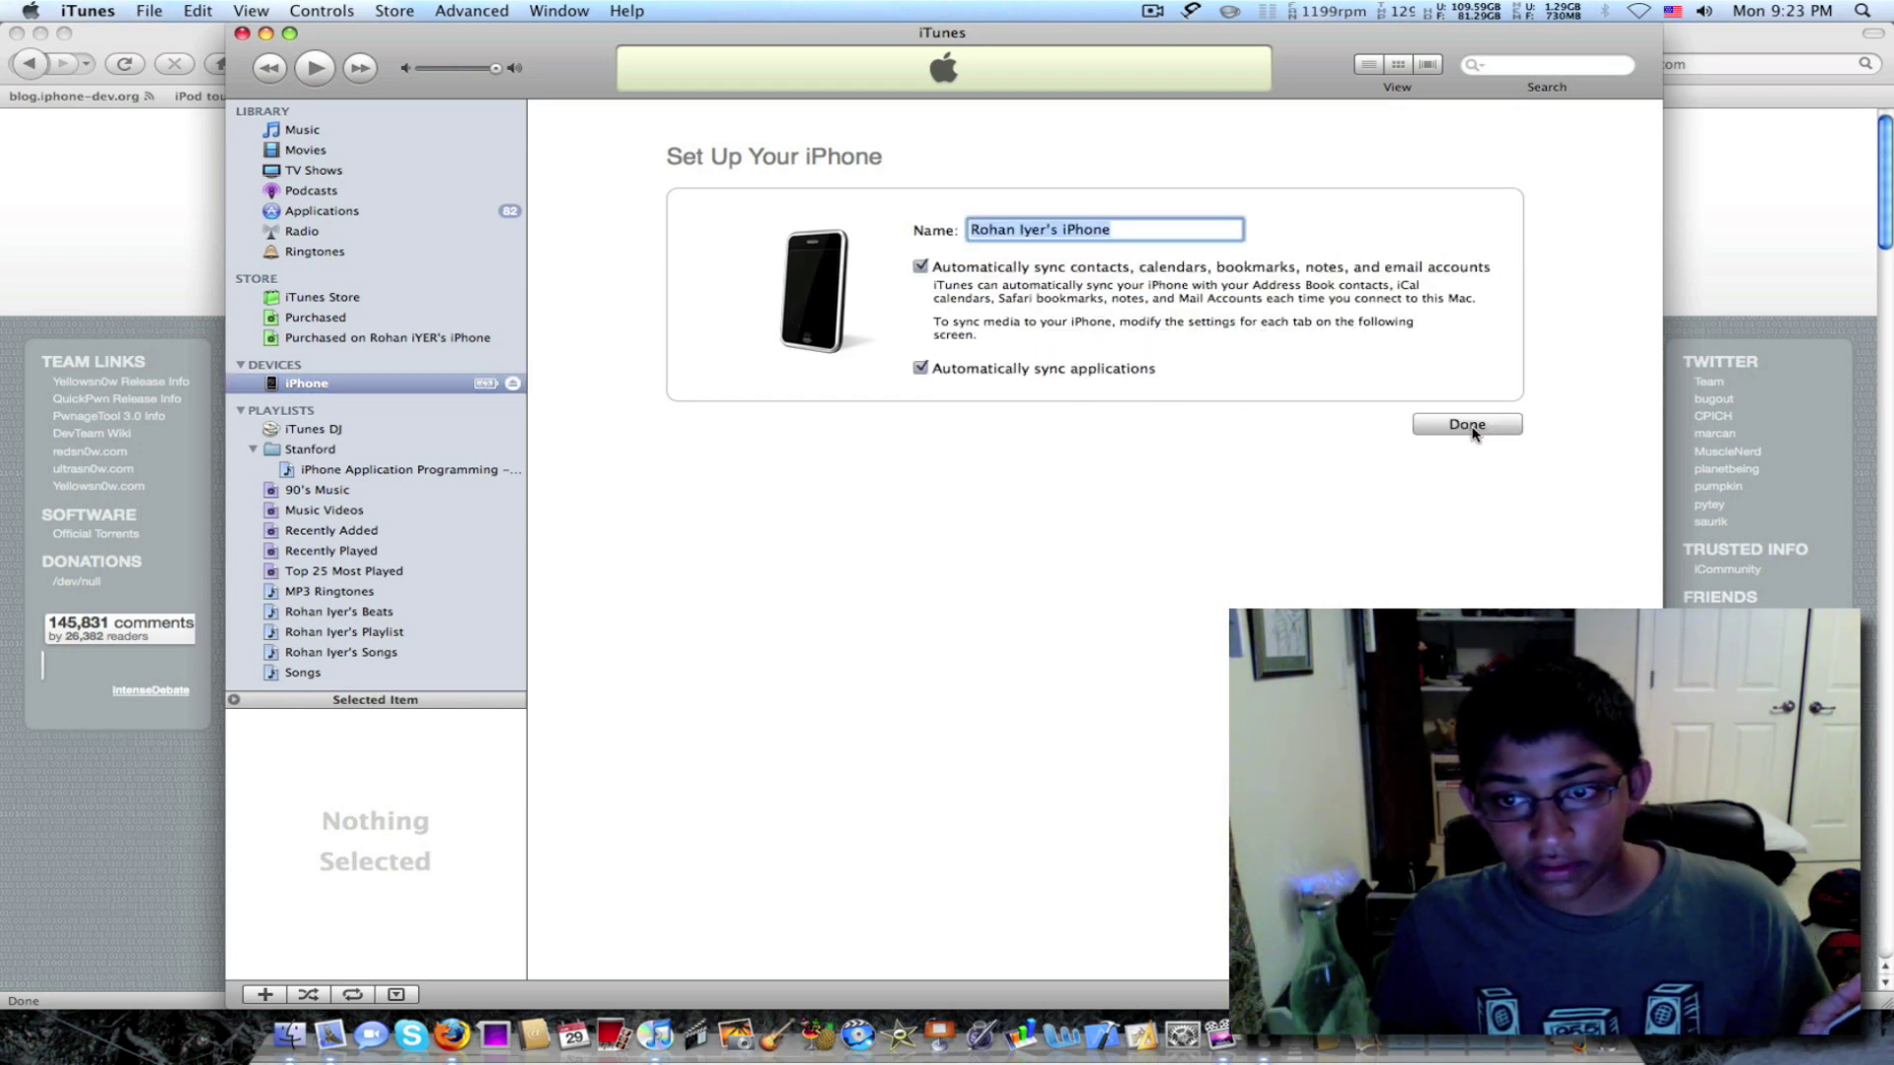
left_click(921, 268)
left_click(927, 371)
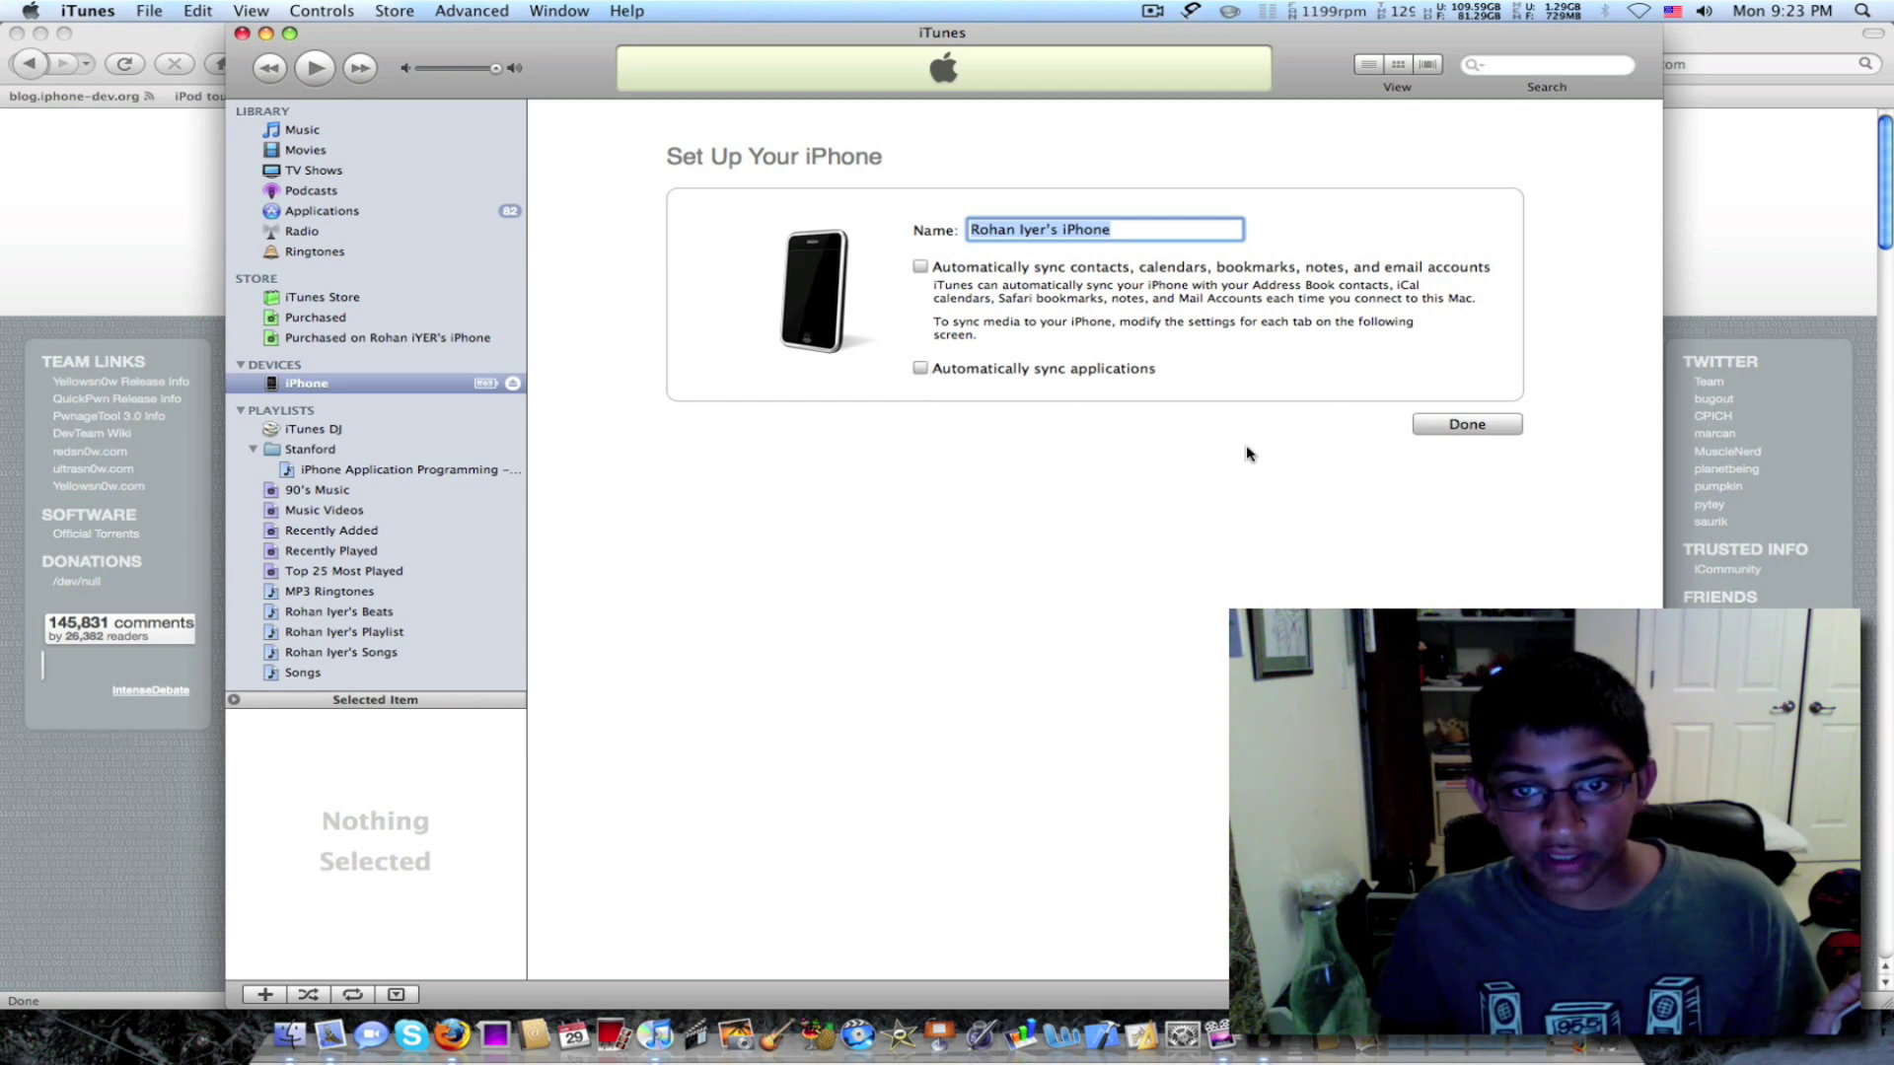
left_click(1455, 426)
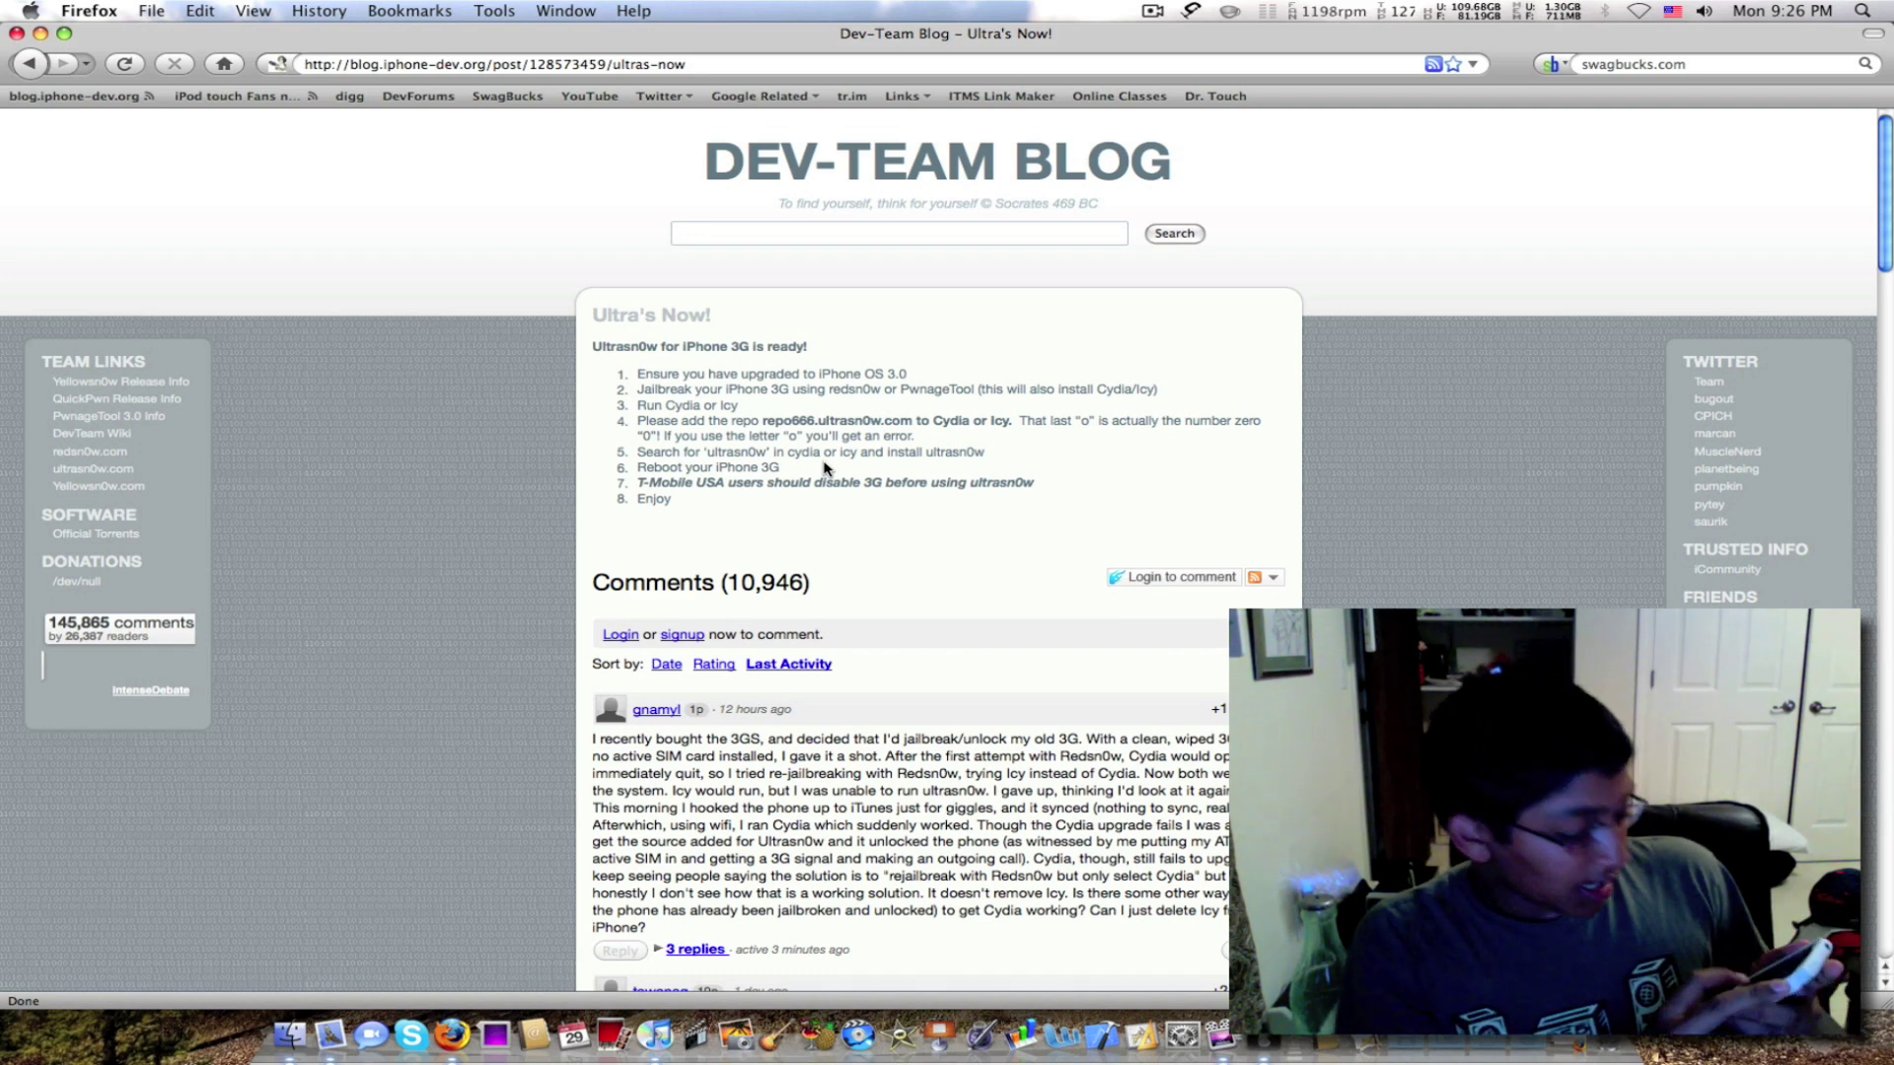
left_click_drag(762, 421, 914, 421)
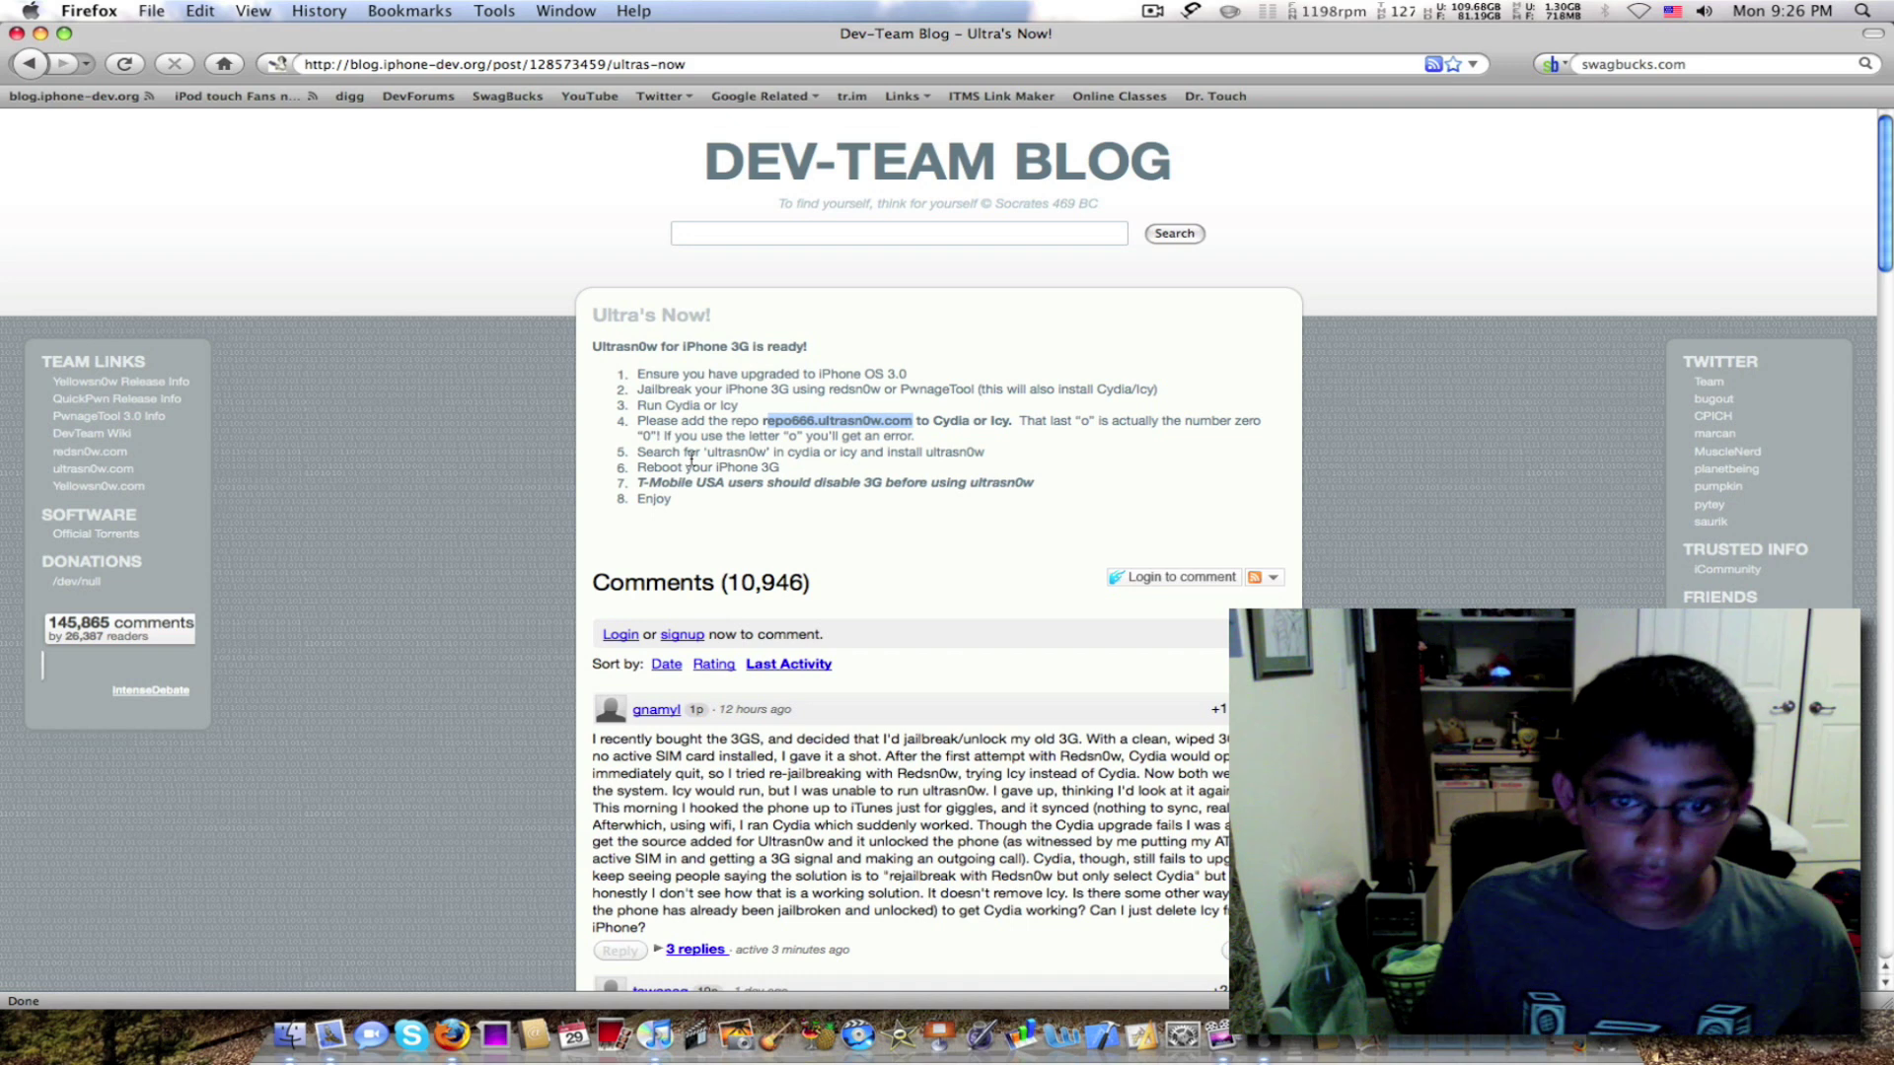
double_click(748, 452)
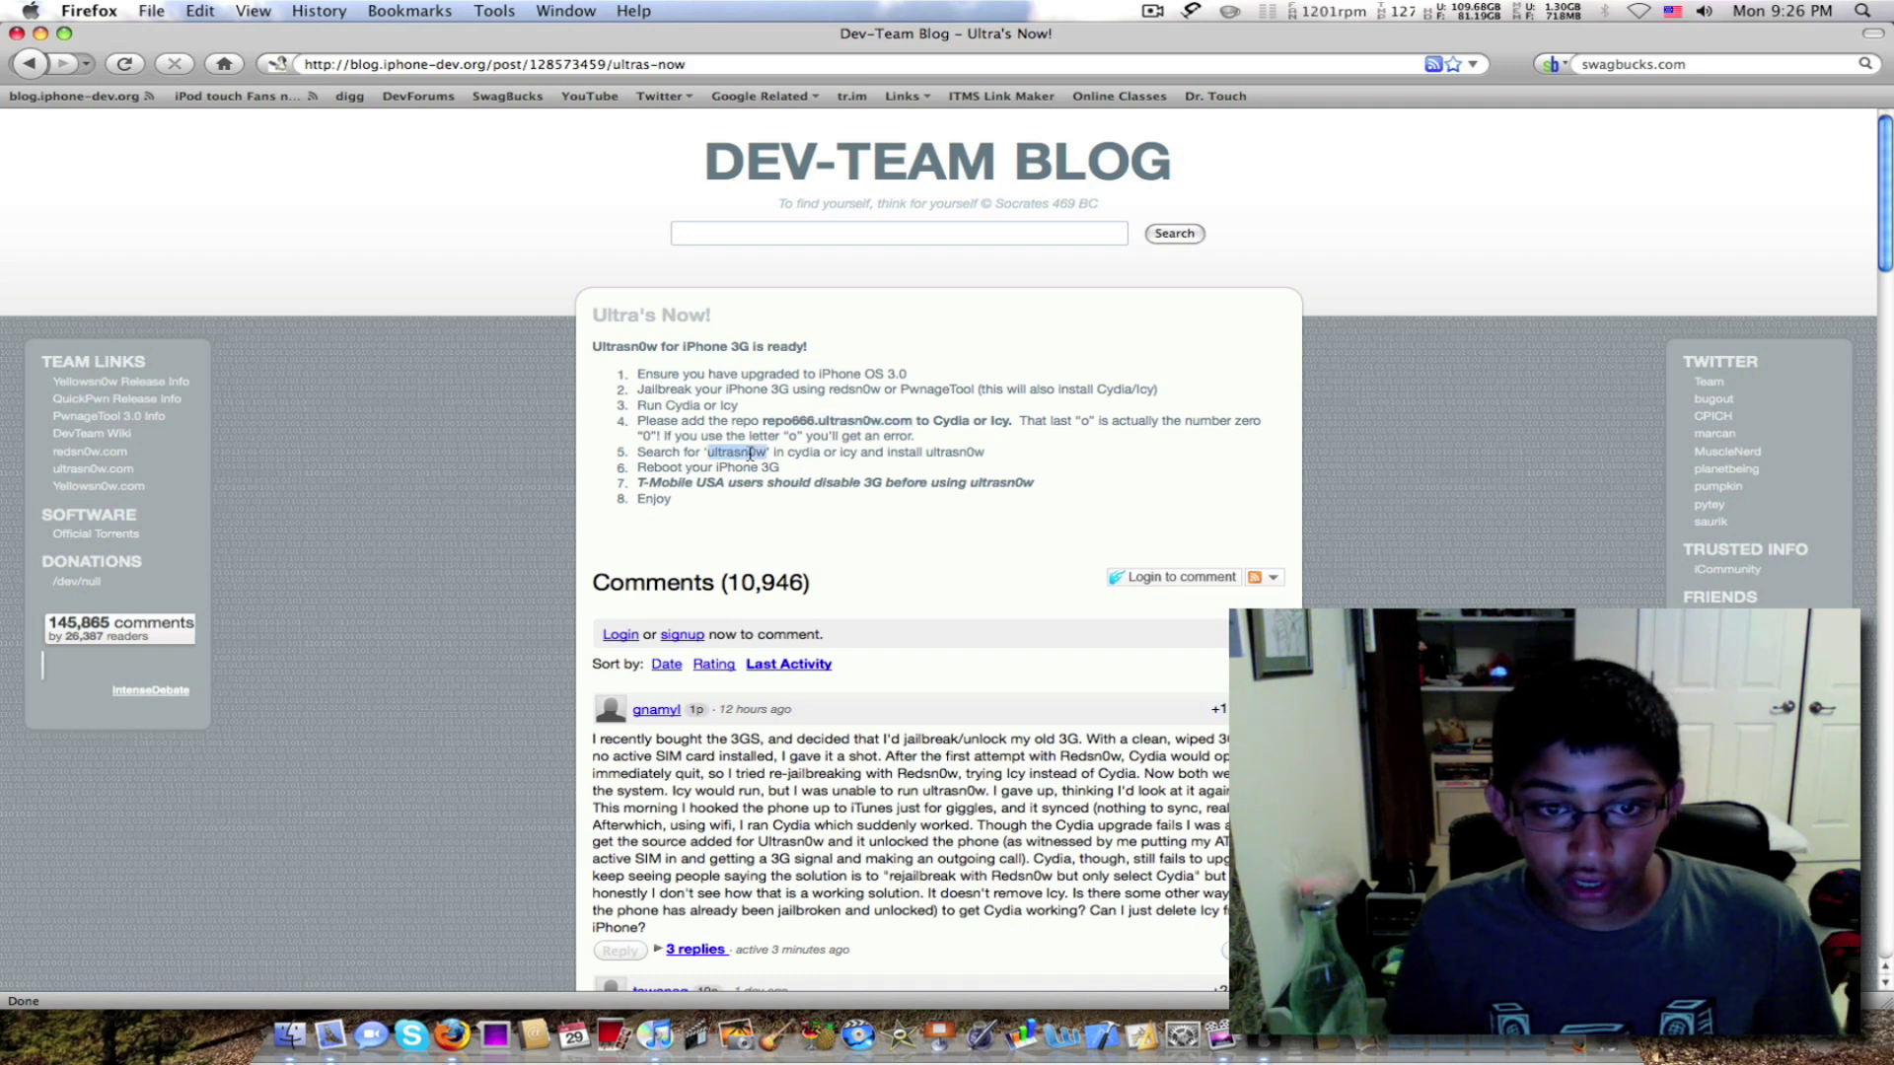
left_click(751, 453)
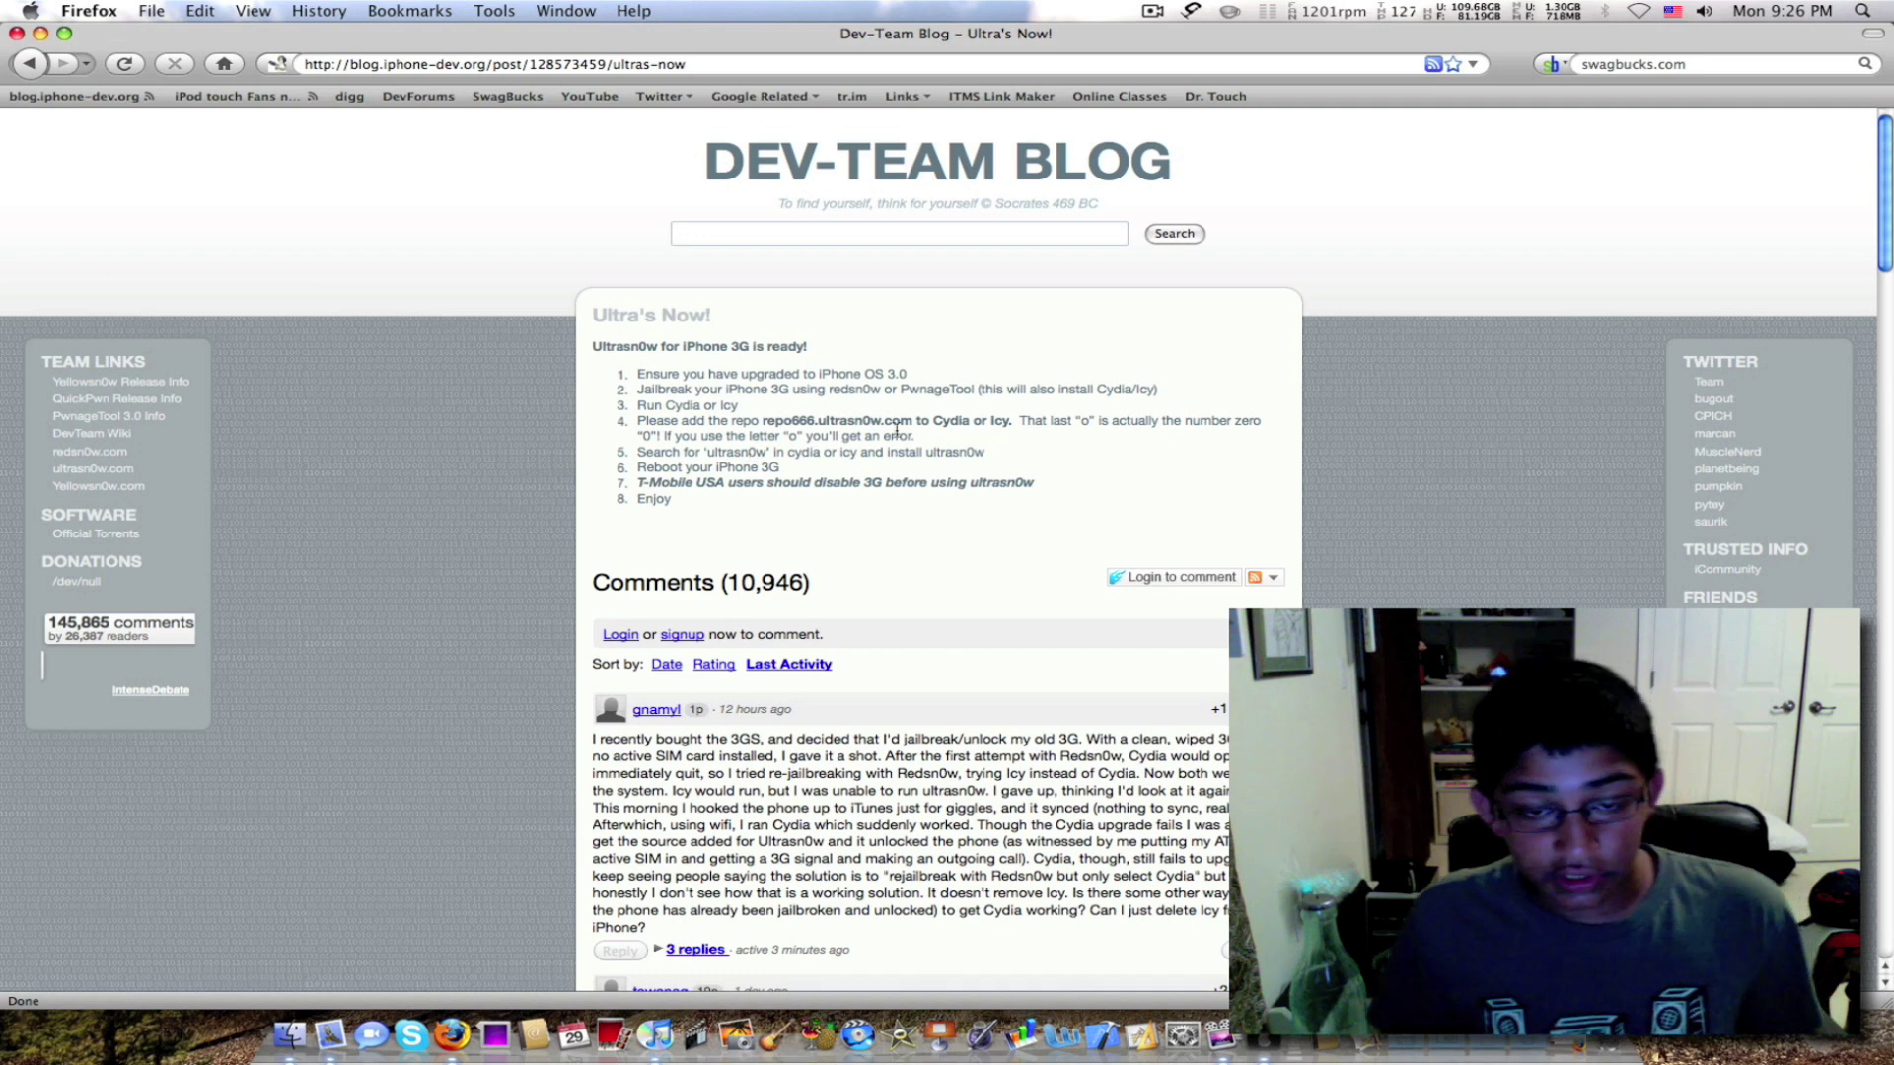
left_click_drag(853, 419, 881, 416)
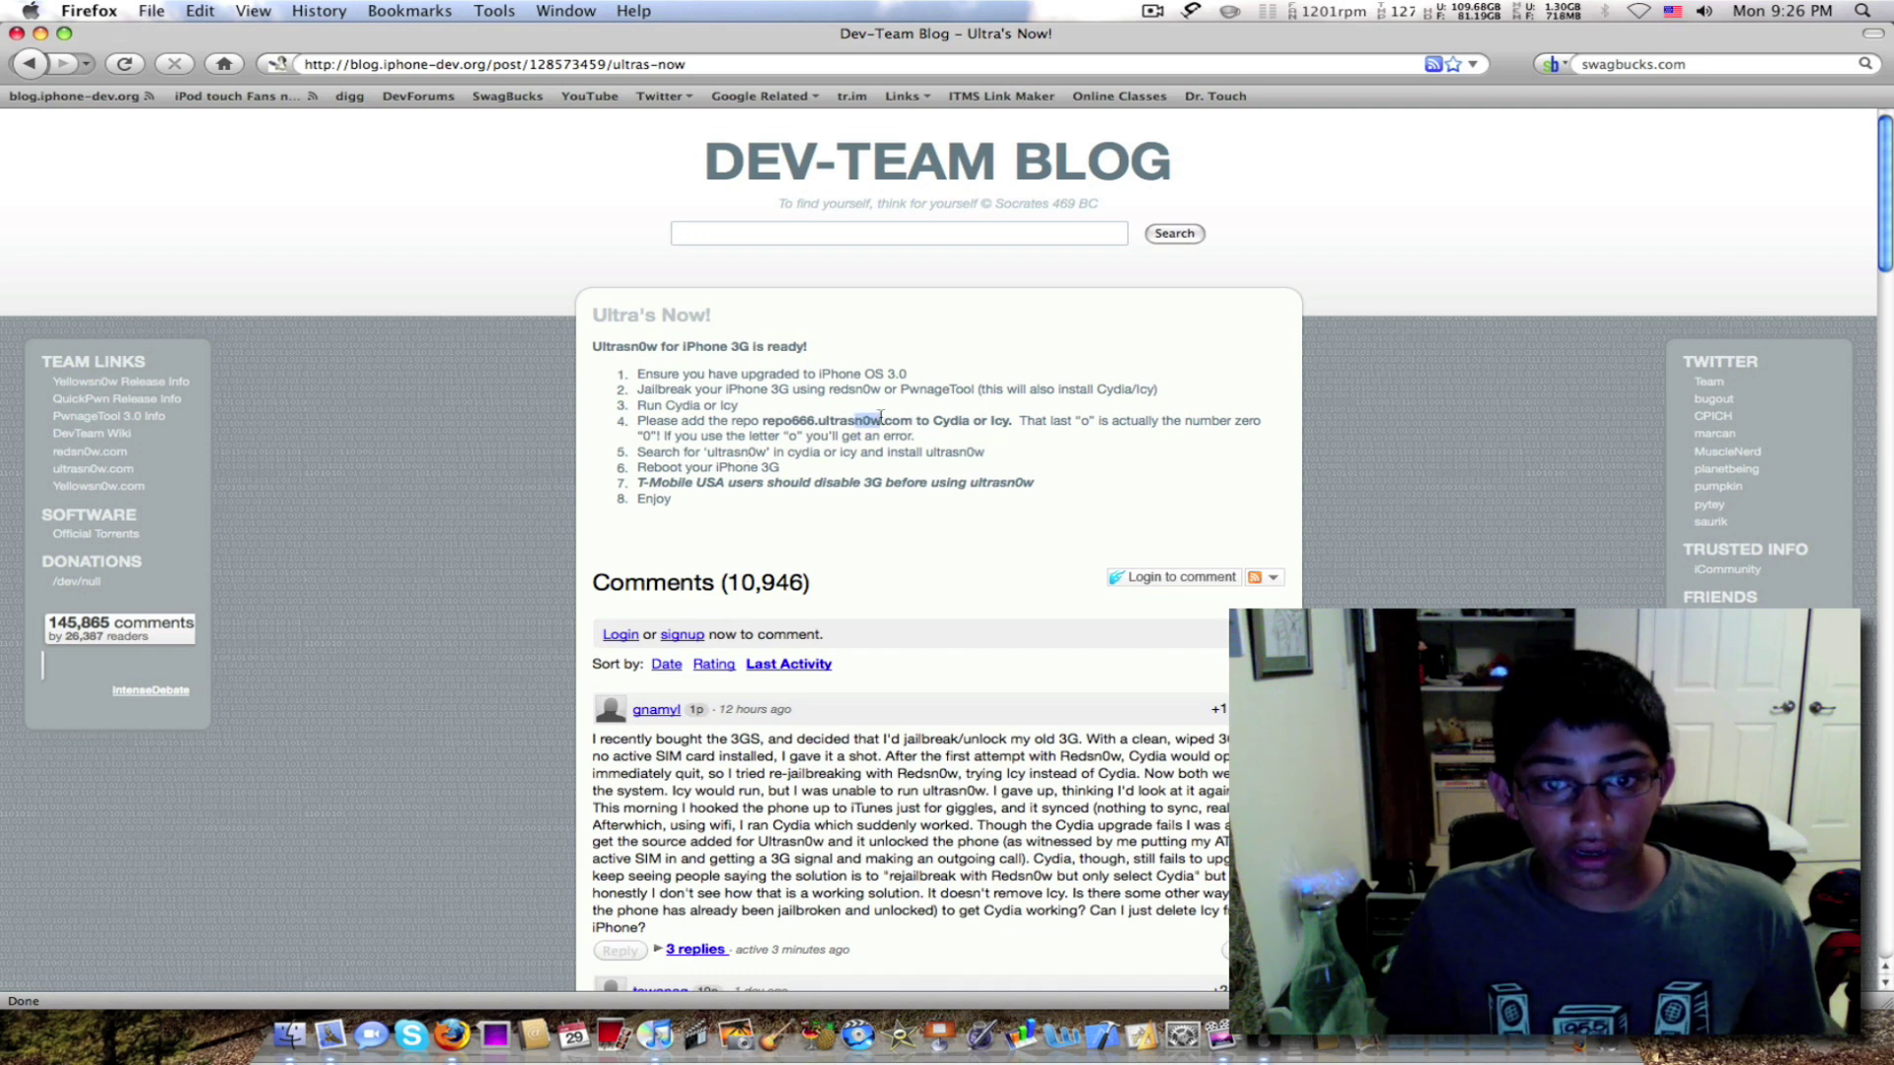
left_click(926, 439)
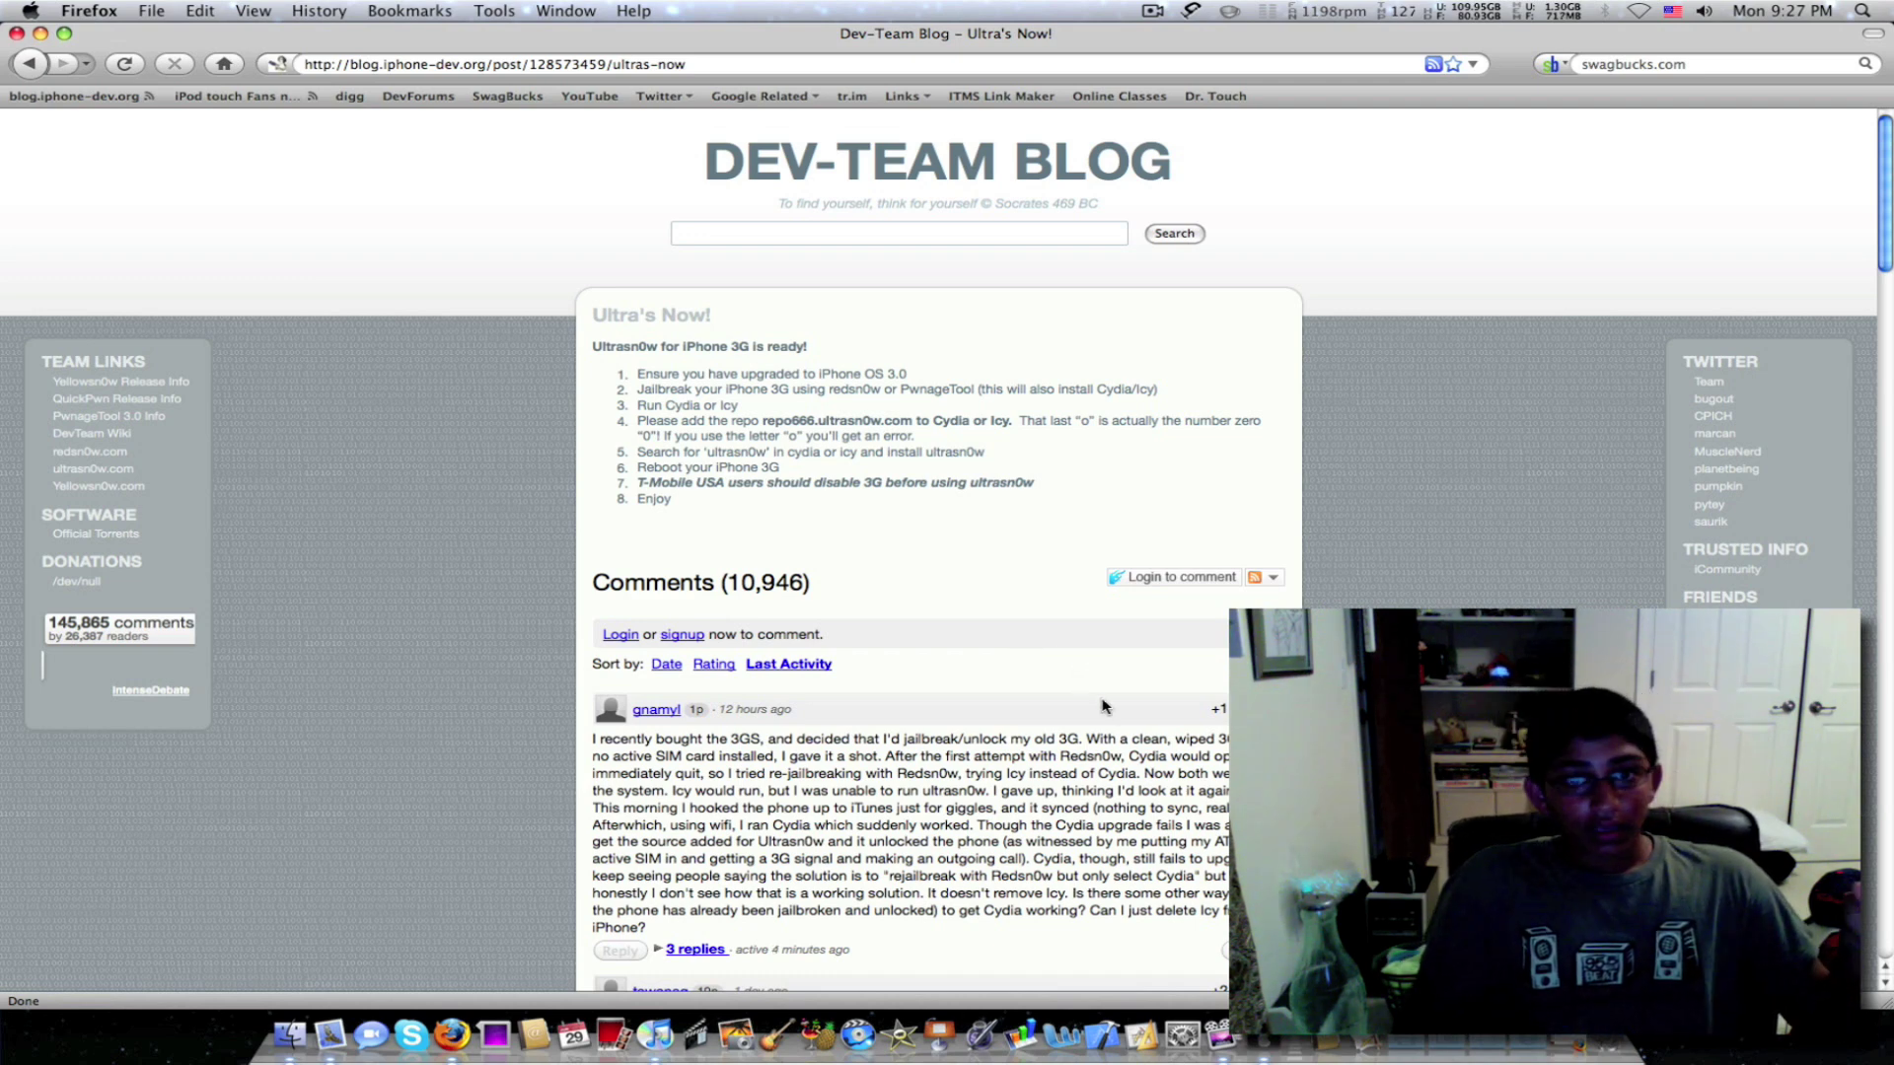
left_click(1151, 11)
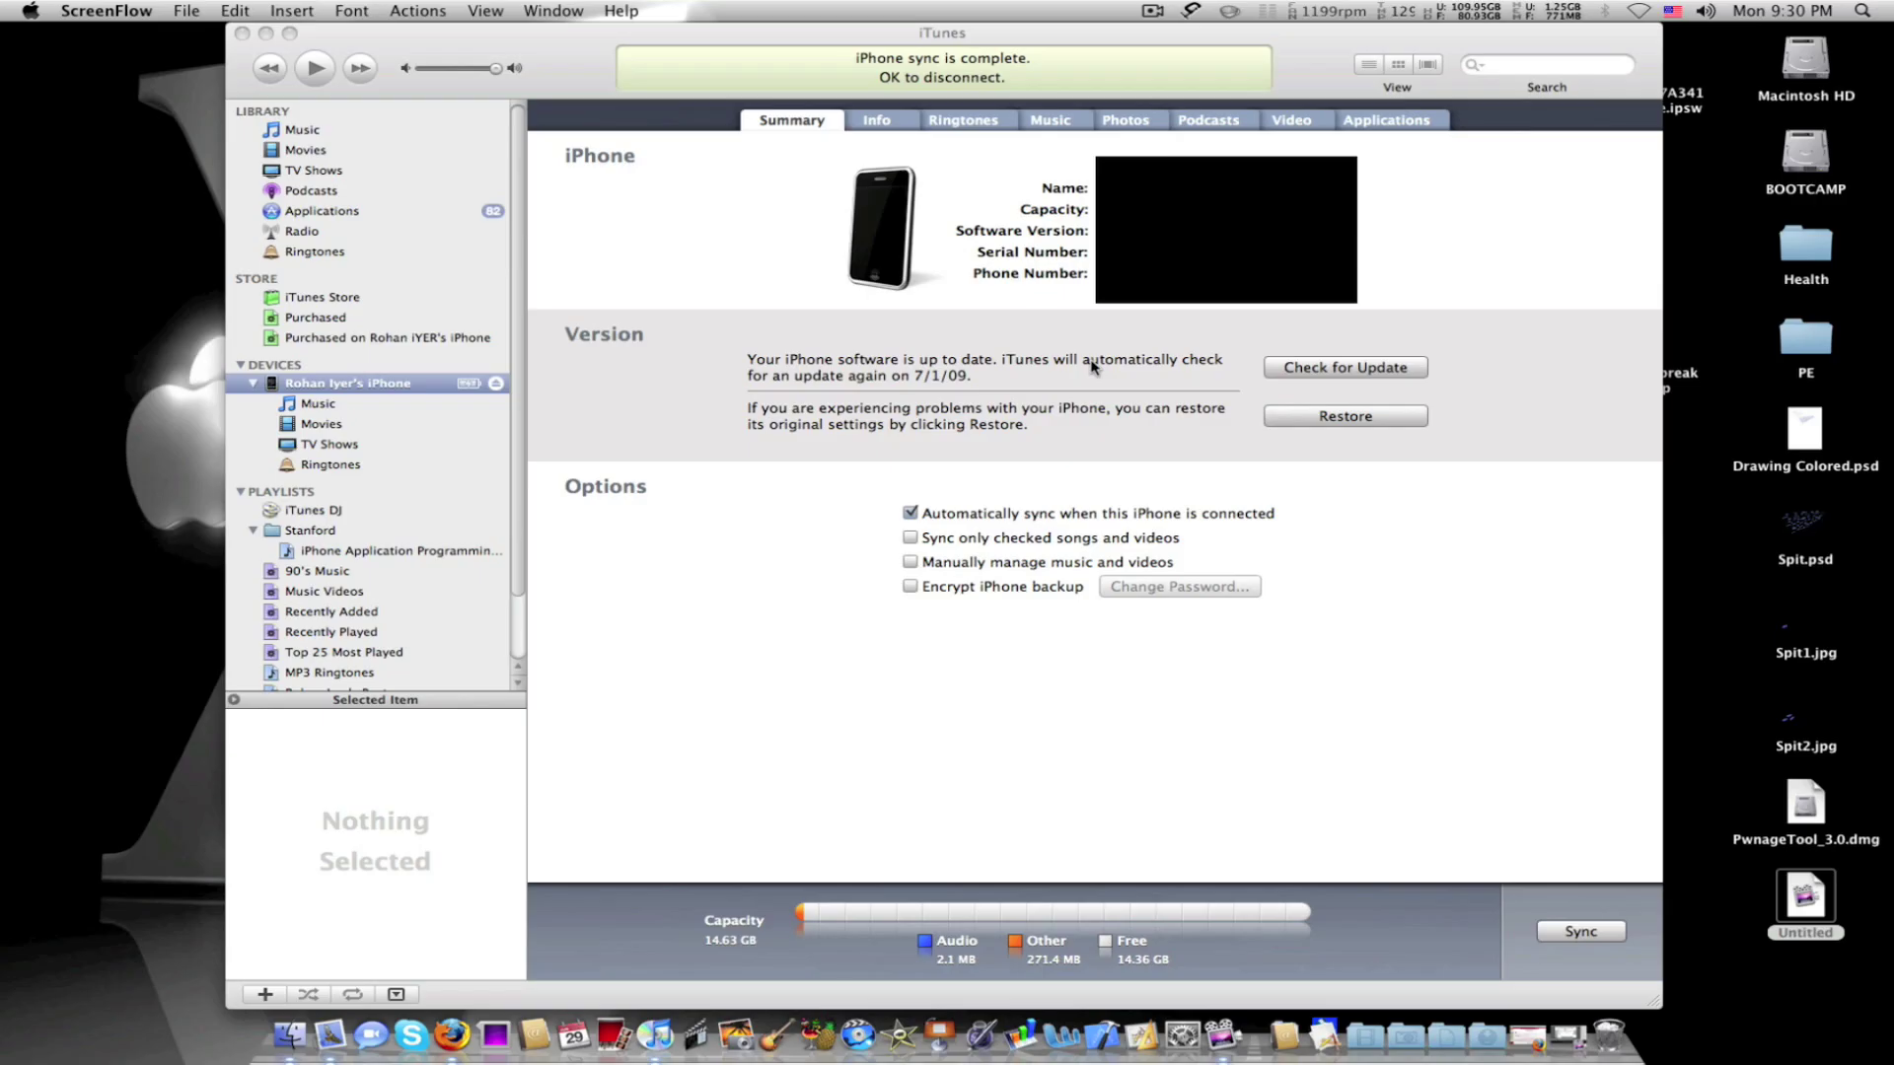
- Bring iTunes forward to the iPhone Summary showing sync complete with 14.36 GB free
left_click(975, 288)
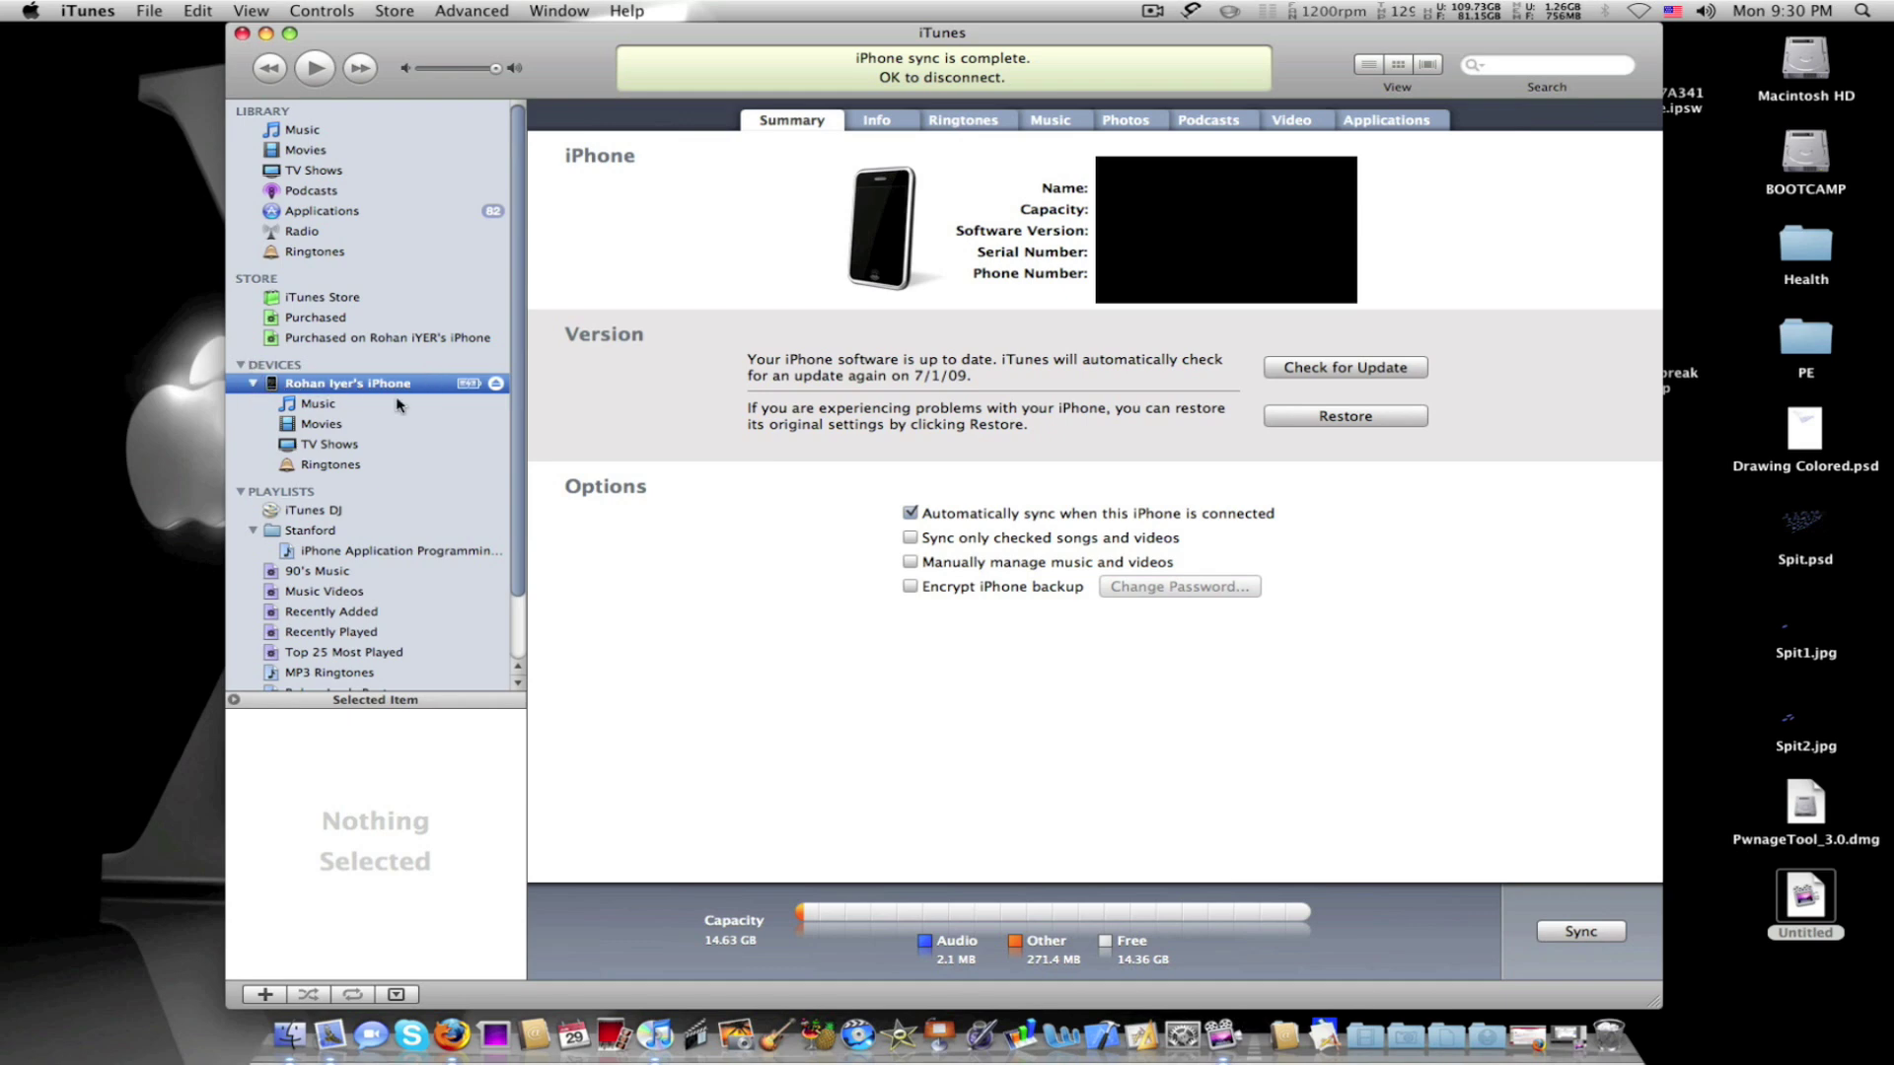
right_click(330, 390)
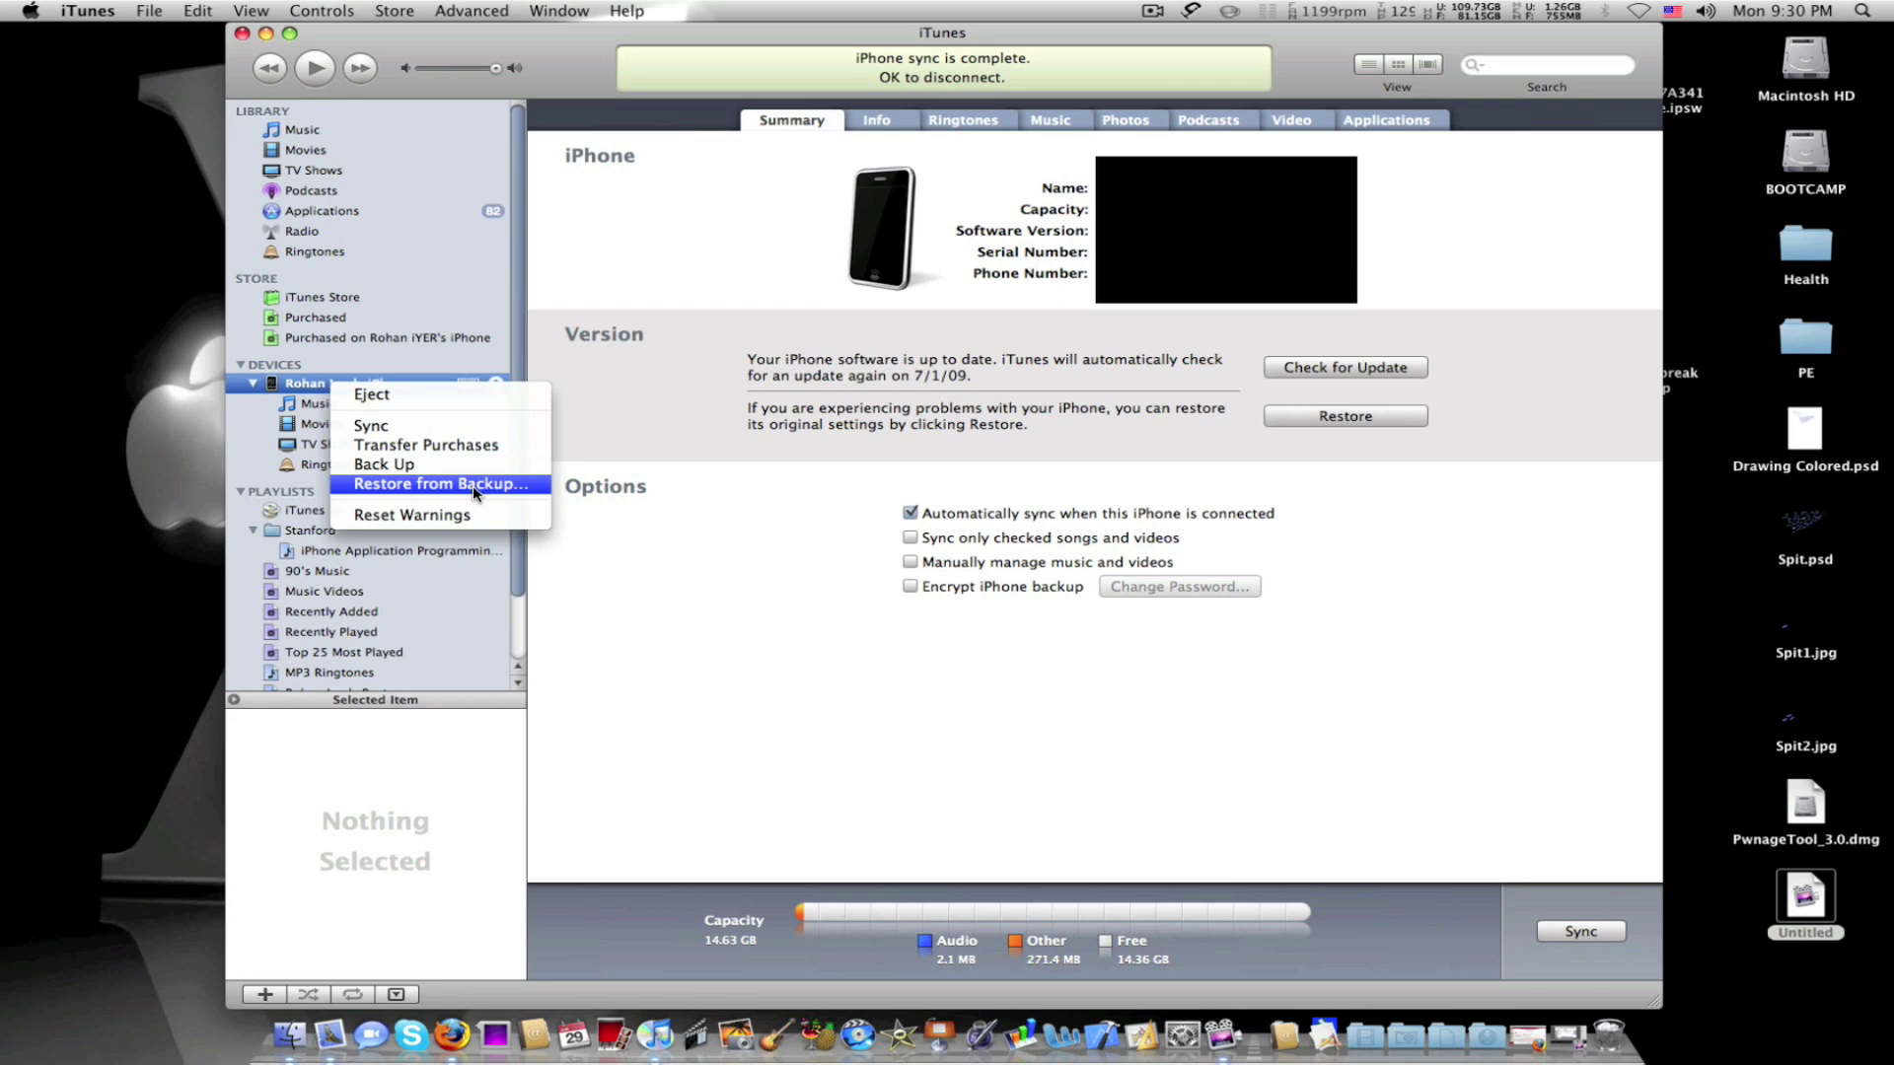
- Choose Restore from Backup for the iPhone and open its list of available backups
left_click(276, 398)
right_click(279, 386)
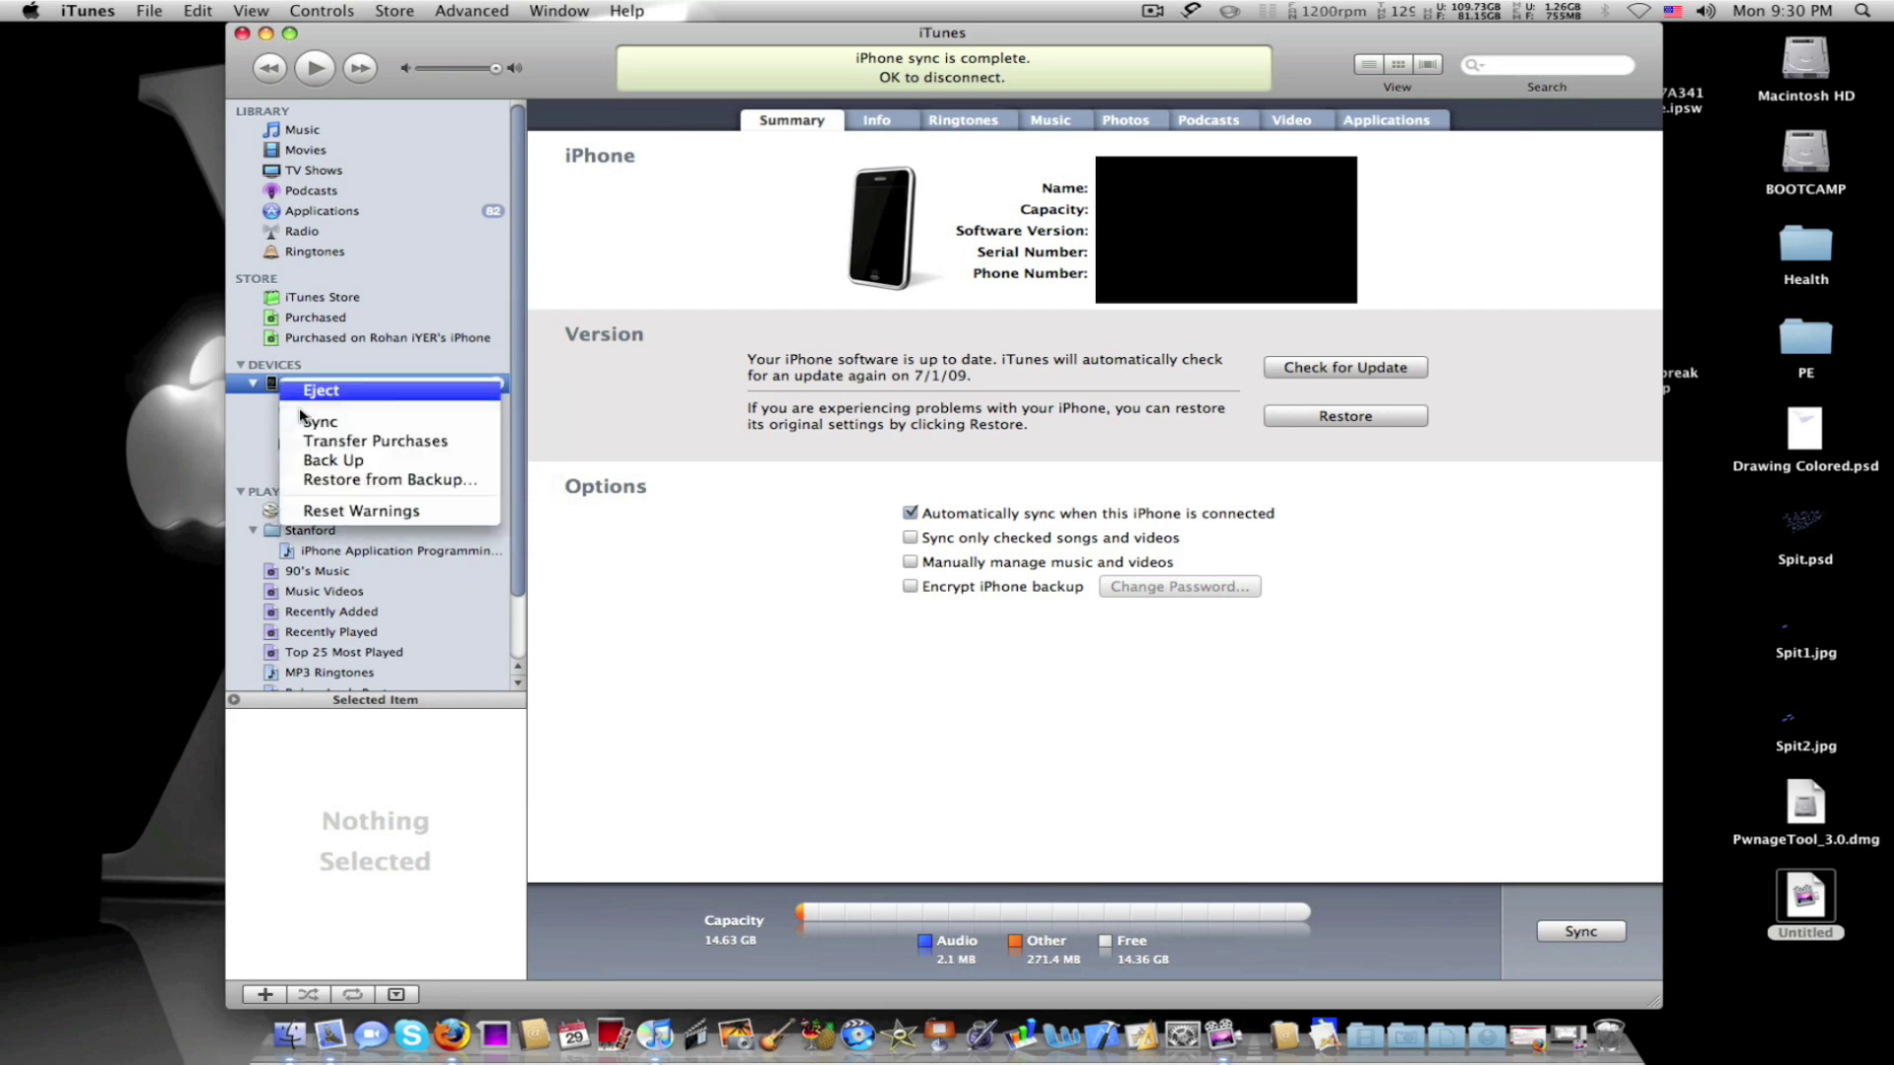
left_click(340, 481)
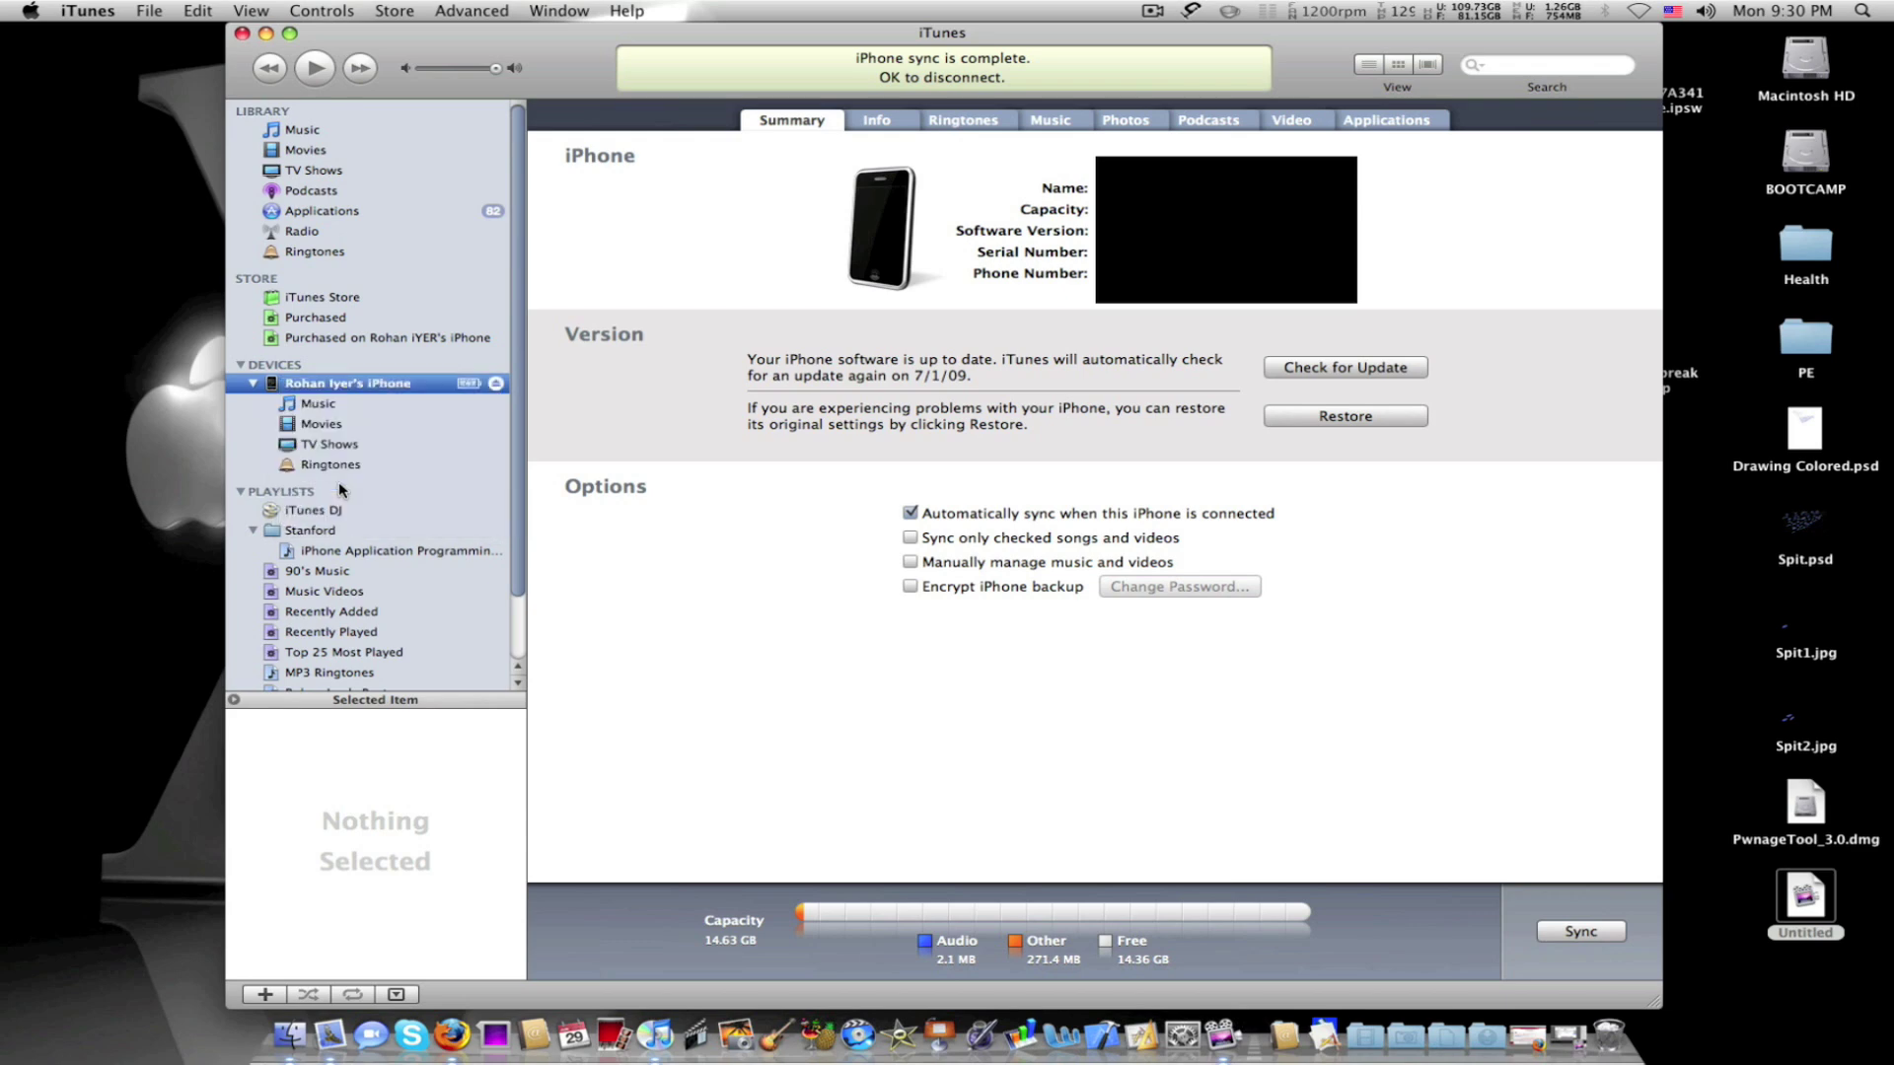
left_click(1129, 415)
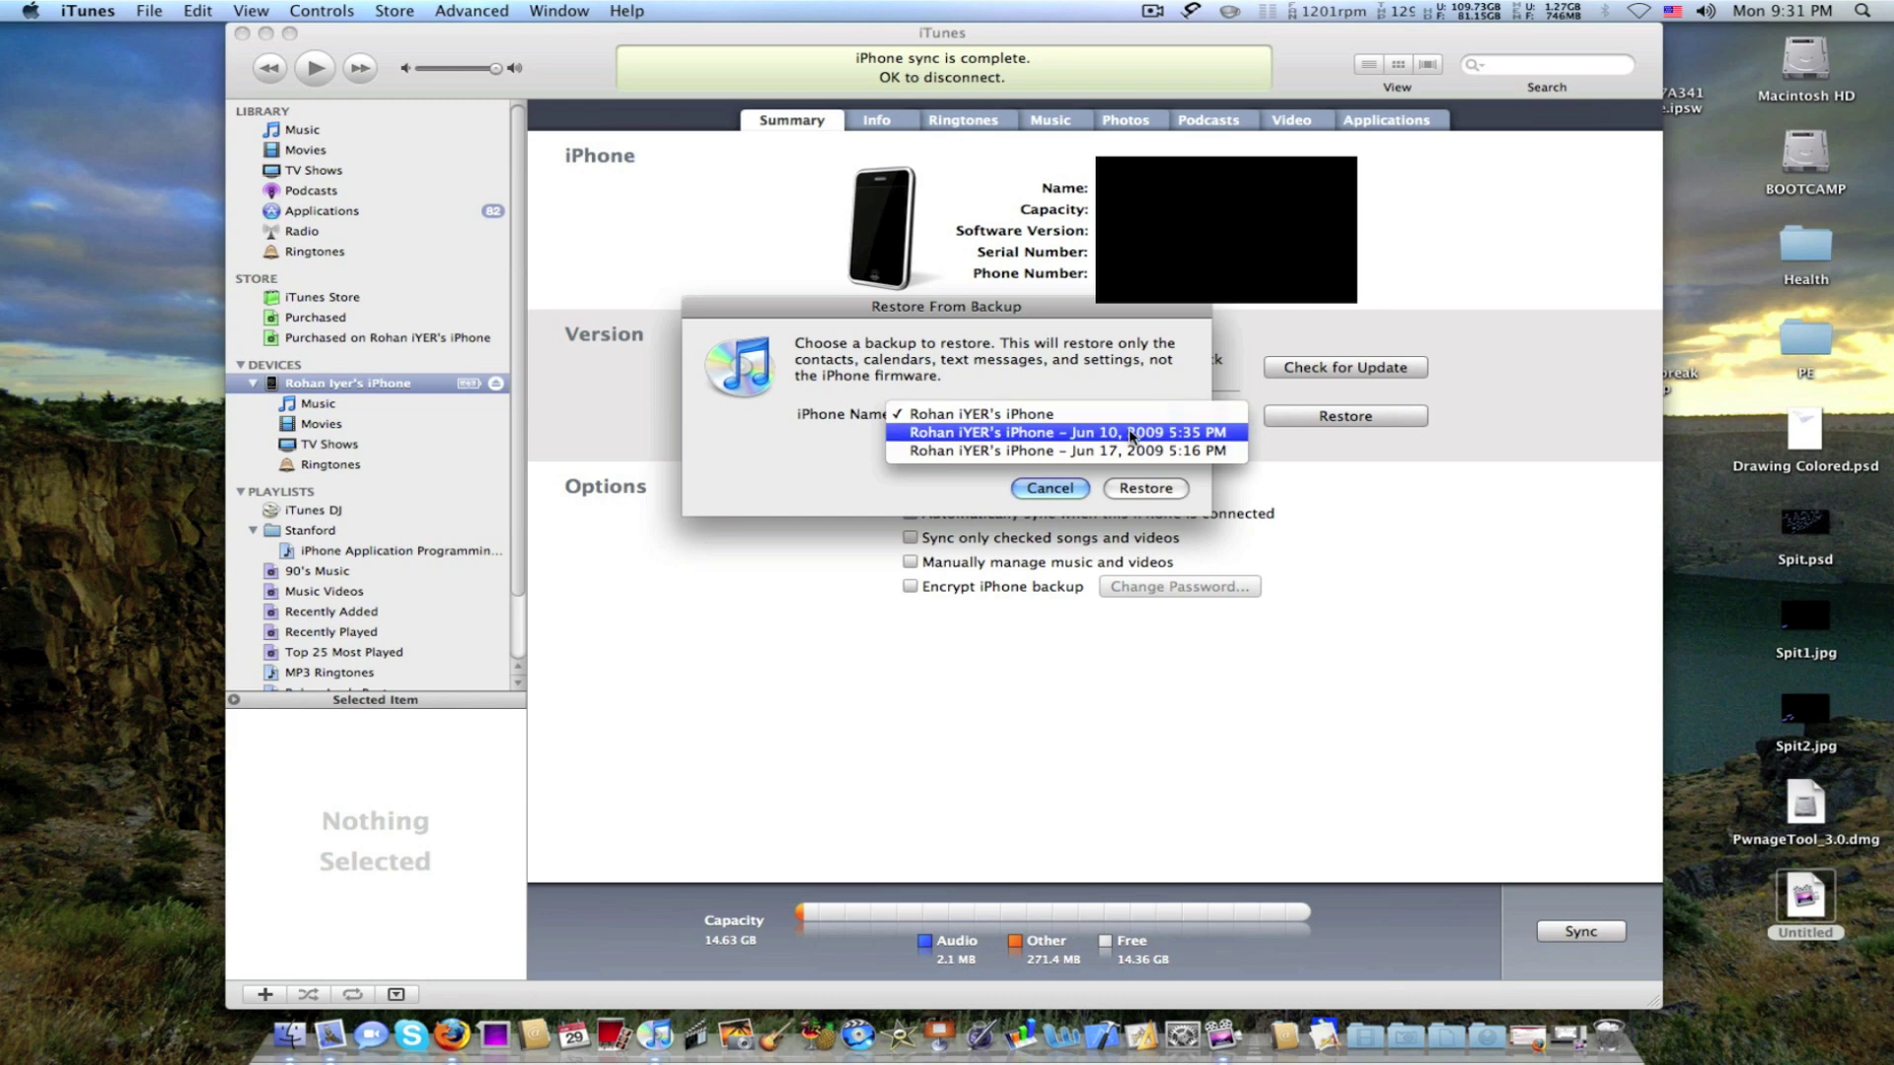
- Restore the iPhone from the Jun 10, 2009 5:35 PM backup
left_click(1131, 435)
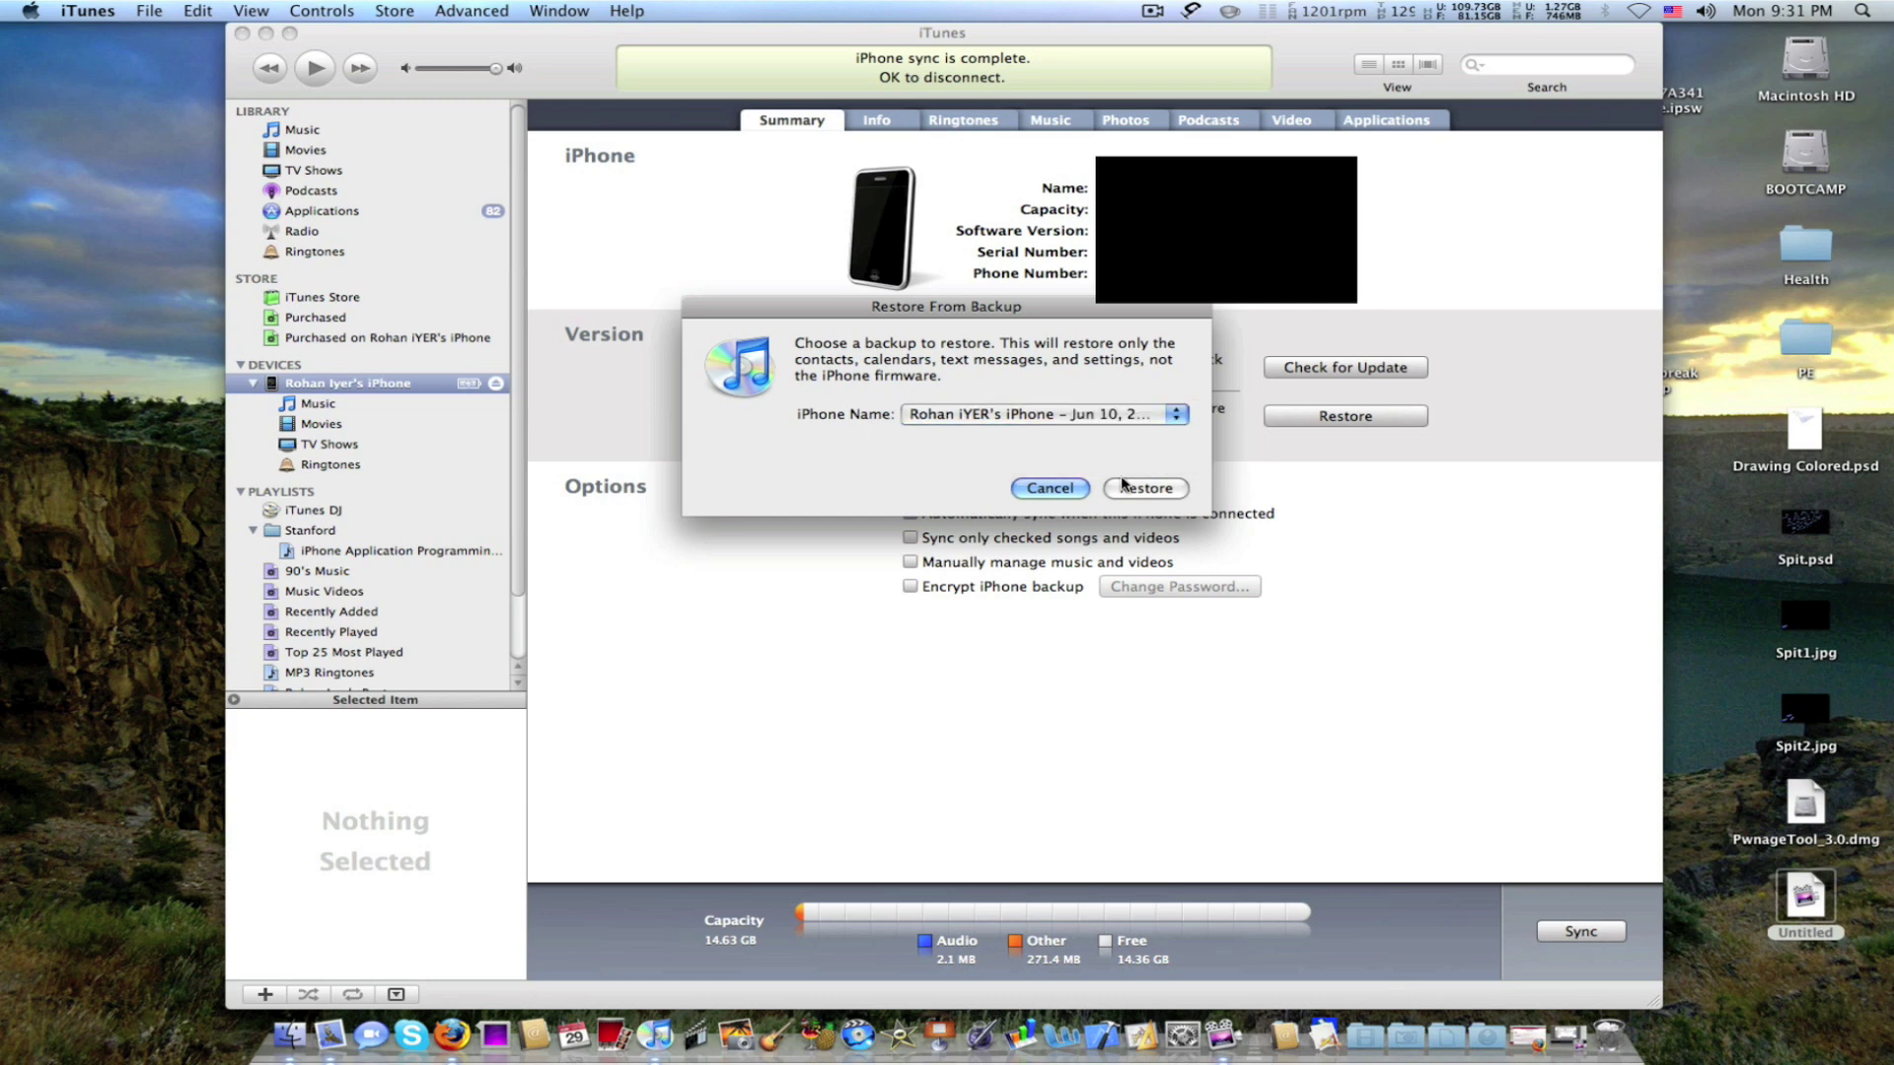
left_click(1125, 488)
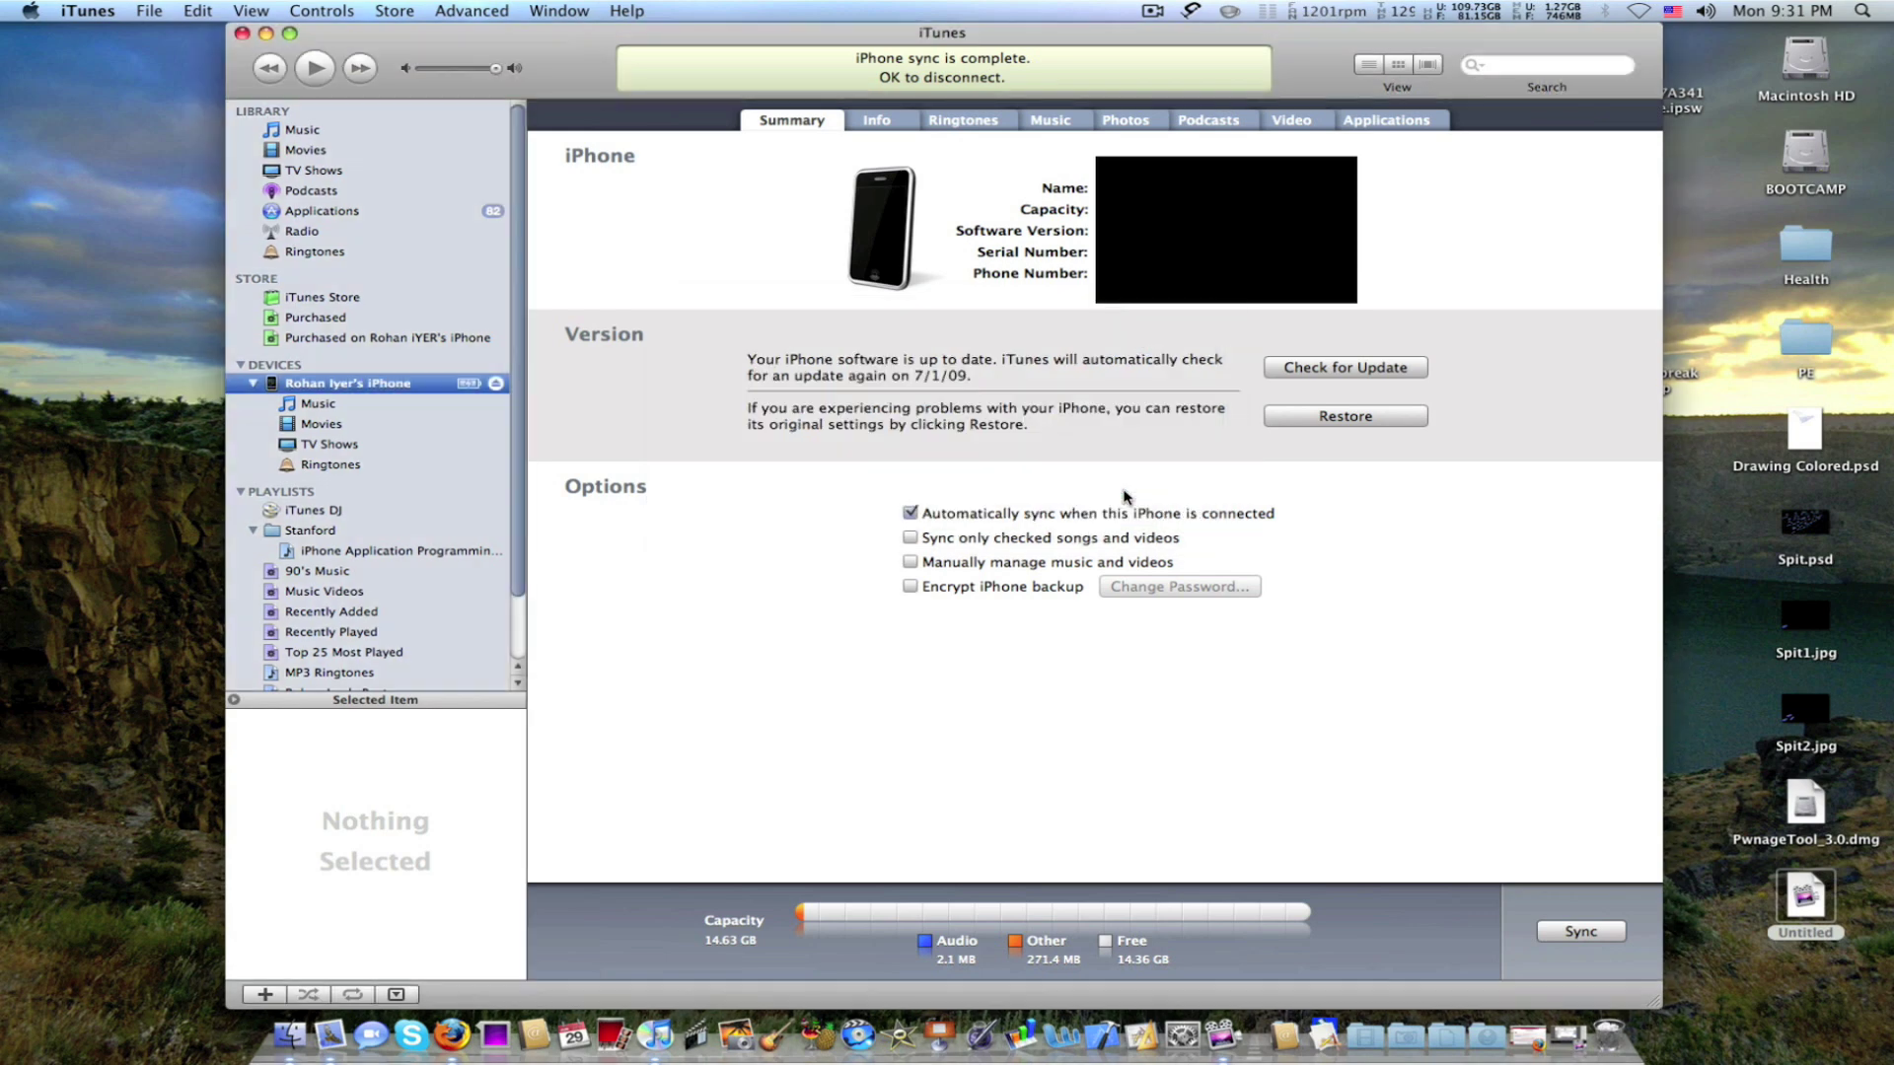